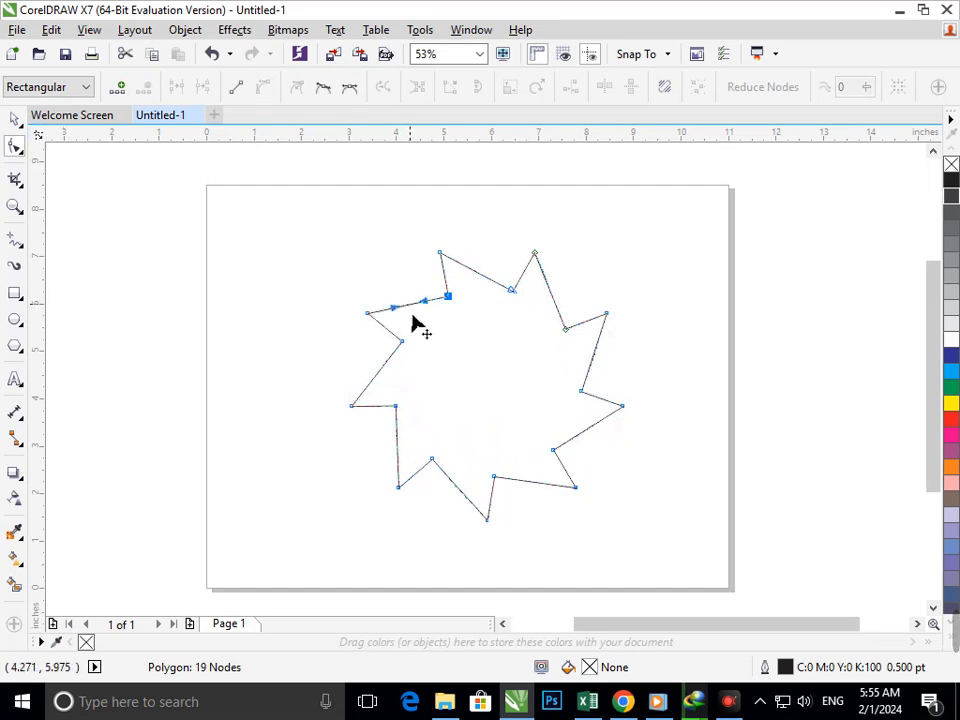
- Bend the nine-sided polygon's edges inward into curved spikes and smooth its outline using the Smooth tool with a 5.0 inch nib
{"action": "left_click_drag", "start_coordinate": [413, 318], "coordinate": [460, 343]}
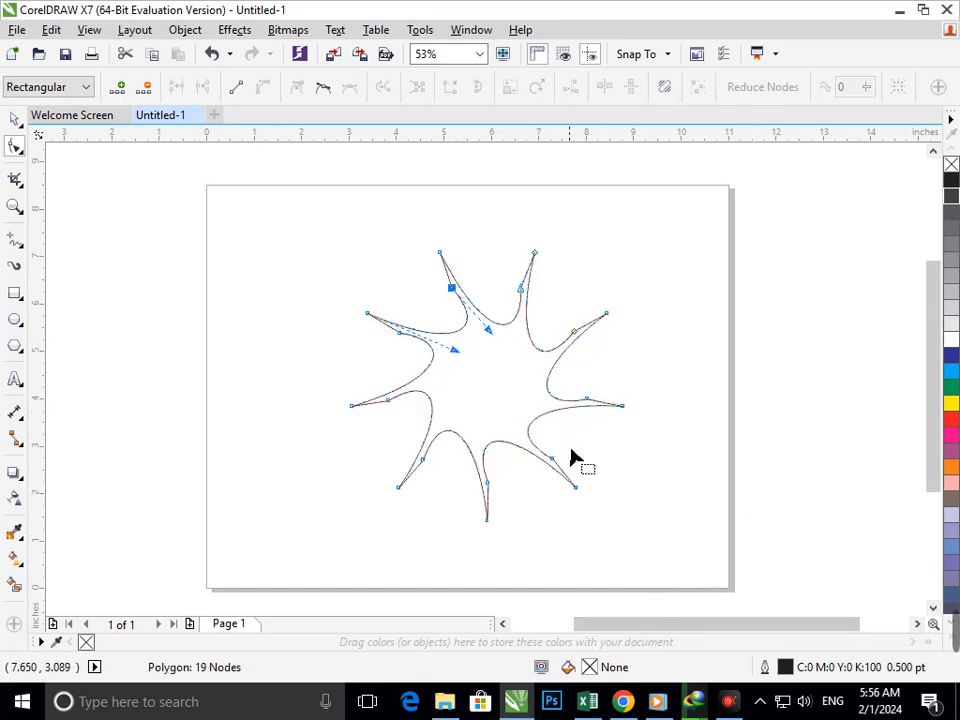
{"action": "left_click", "coordinate": [21, 152]}
{"action": "left_click", "coordinate": [80, 176]}
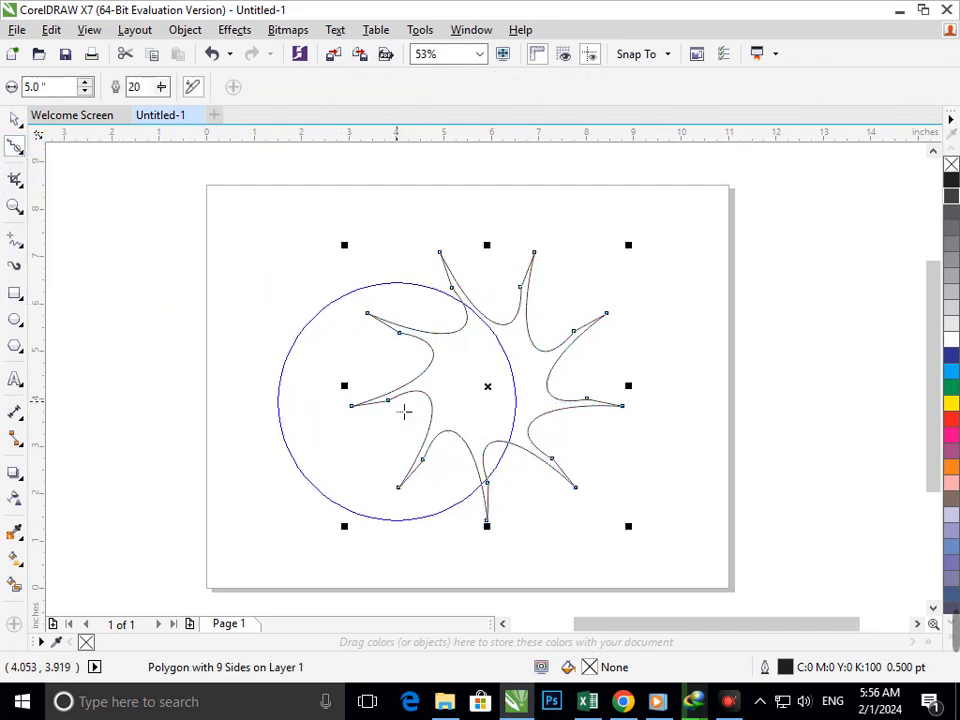
{"action": "mouse_move", "coordinate": [403, 409]}
{"action": "left_mouse_down"}
{"action": "mouse_move", "coordinate": [401, 429]}
{"action": "mouse_move", "coordinate": [412, 400]}
{"action": "mouse_move", "coordinate": [438, 377]}
{"action": "mouse_move", "coordinate": [619, 444]}
{"action": "mouse_move", "coordinate": [514, 476]}
{"action": "mouse_move", "coordinate": [560, 475]}
{"action": "mouse_move", "coordinate": [497, 463]}
{"action": "mouse_move", "coordinate": [489, 289]}
{"action": "mouse_move", "coordinate": [452, 366]}
{"action": "mouse_move", "coordinate": [583, 332]}
{"action": "mouse_move", "coordinate": [647, 409]}
{"action": "mouse_move", "coordinate": [385, 328]}
{"action": "mouse_move", "coordinate": [519, 416]}
{"action": "mouse_move", "coordinate": [613, 407]}
{"action": "mouse_move", "coordinate": [566, 426]}
{"action": "mouse_move", "coordinate": [368, 405]}
{"action": "mouse_move", "coordinate": [409, 405]}
{"action": "mouse_move", "coordinate": [244, 324]}
{"action": "mouse_move", "coordinate": [409, 379]}
{"action": "mouse_move", "coordinate": [459, 411]}
{"action": "mouse_move", "coordinate": [399, 411]}
{"action": "left_mouse_up"}
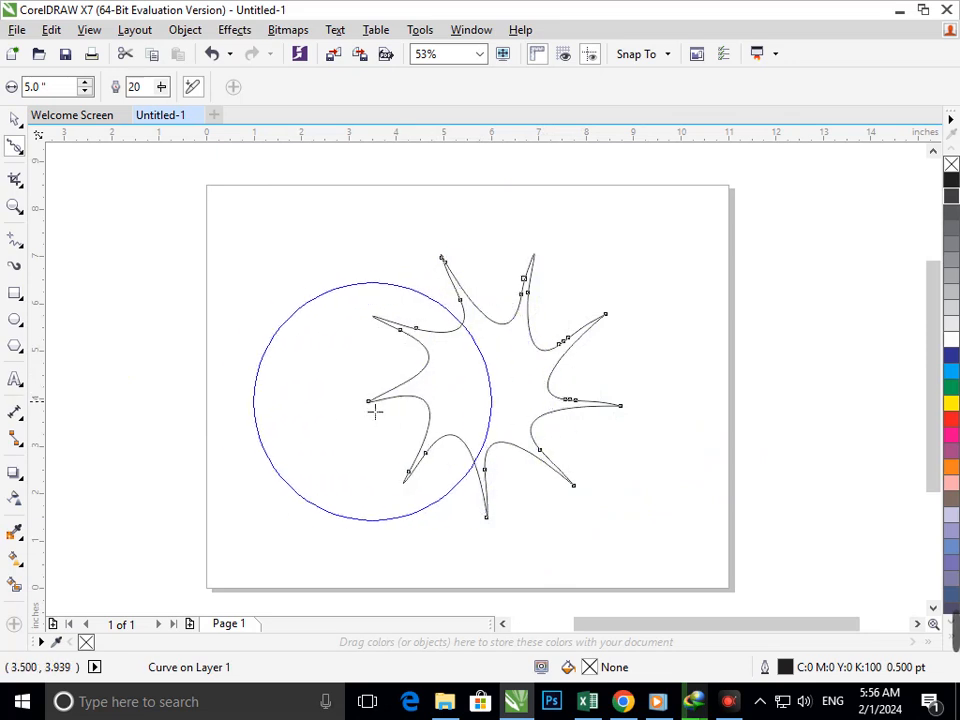
{"action": "left_click", "coordinate": [16, 120]}
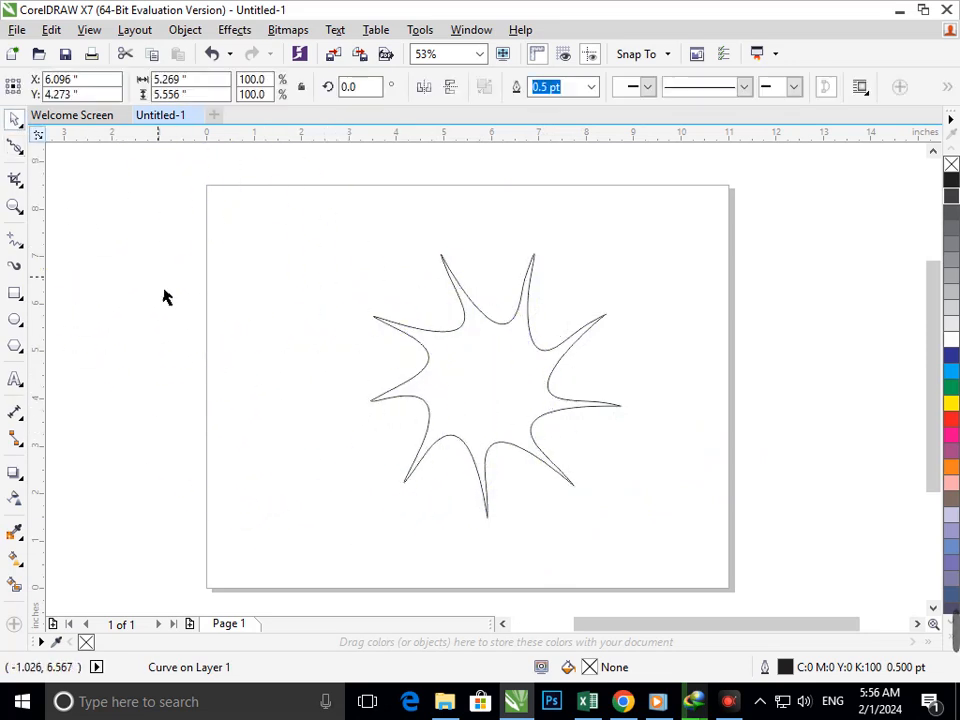
{"action": "left_click", "coordinate": [180, 466]}
- Pull the tip node of the star's left spike outward with the Shape tool to lengthen the spike
{"action": "left_click", "coordinate": [17, 146]}
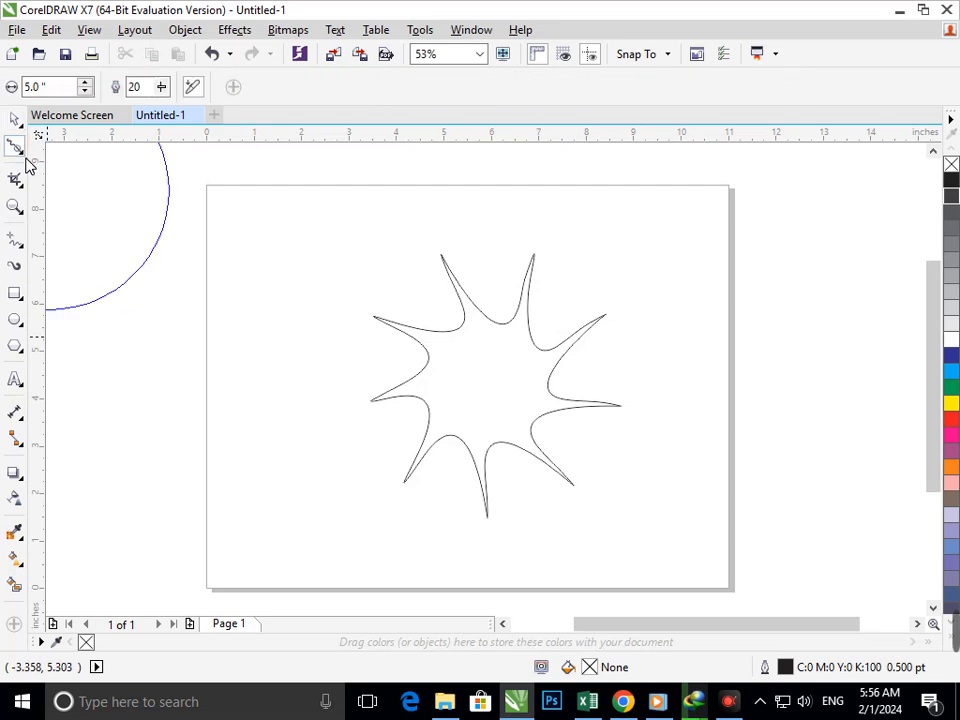
{"action": "left_click", "coordinate": [20, 152]}
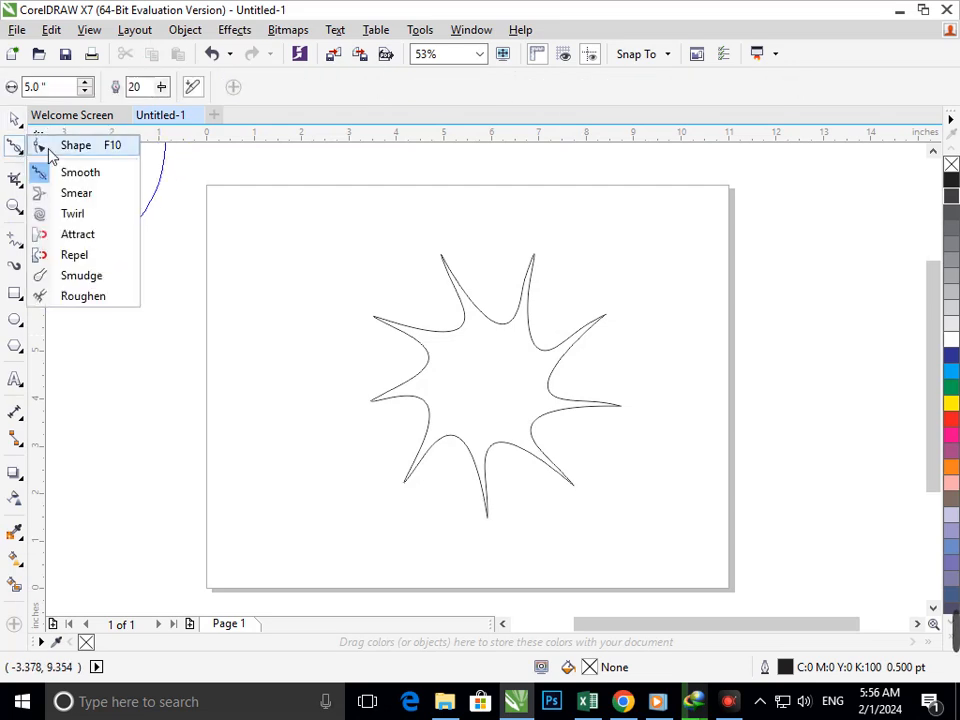
{"action": "left_click", "coordinate": [406, 400]}
{"action": "left_click", "coordinate": [370, 400]}
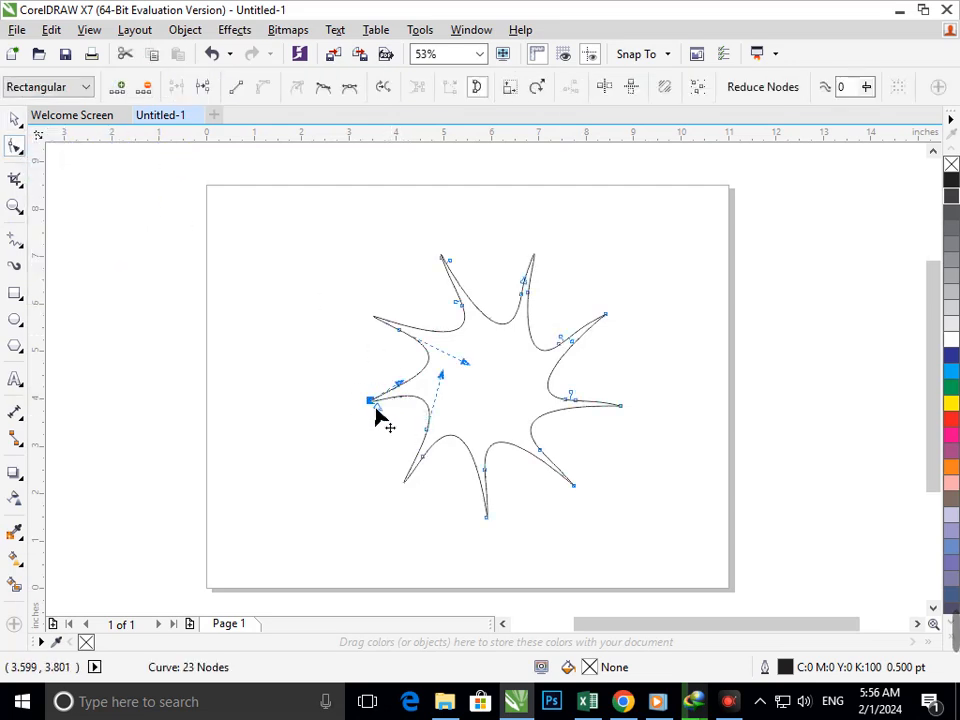
{"action": "left_click_drag", "start_coordinate": [365, 409], "coordinate": [356, 411]}
{"action": "left_click", "coordinate": [474, 532]}
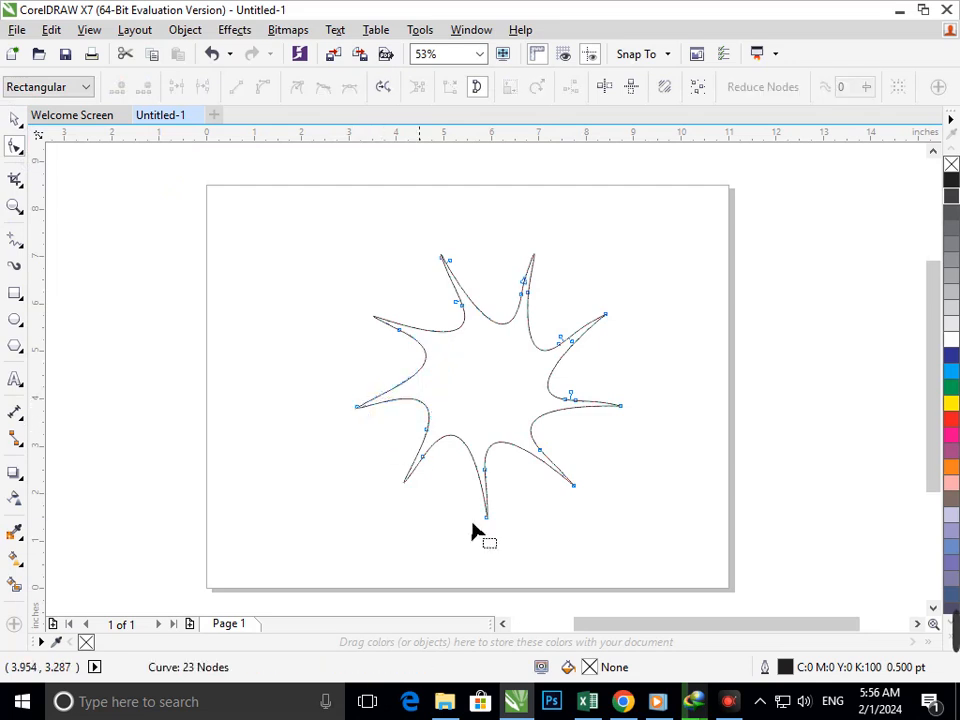
- Try to move the node beside the star's upper-left spike outward, and undo the move
{"action": "left_click_drag", "start_coordinate": [417, 350], "coordinate": [380, 318]}
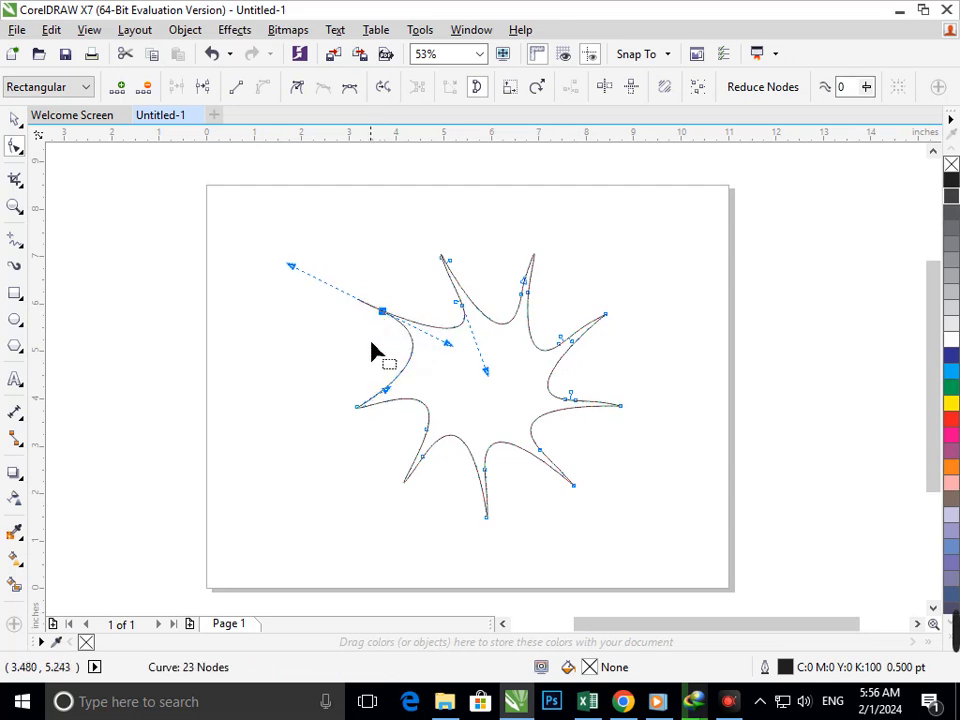
{"action": "left_click", "coordinate": [285, 332]}
{"action": "key", "text": "ctrl+z"}
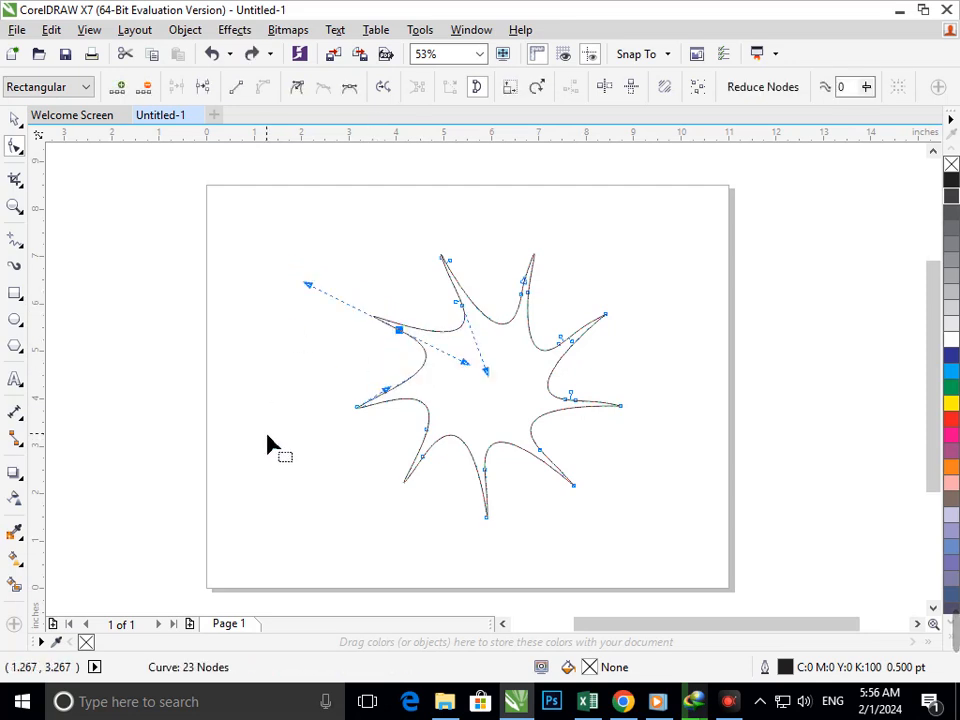
{"action": "left_click", "coordinate": [205, 292]}
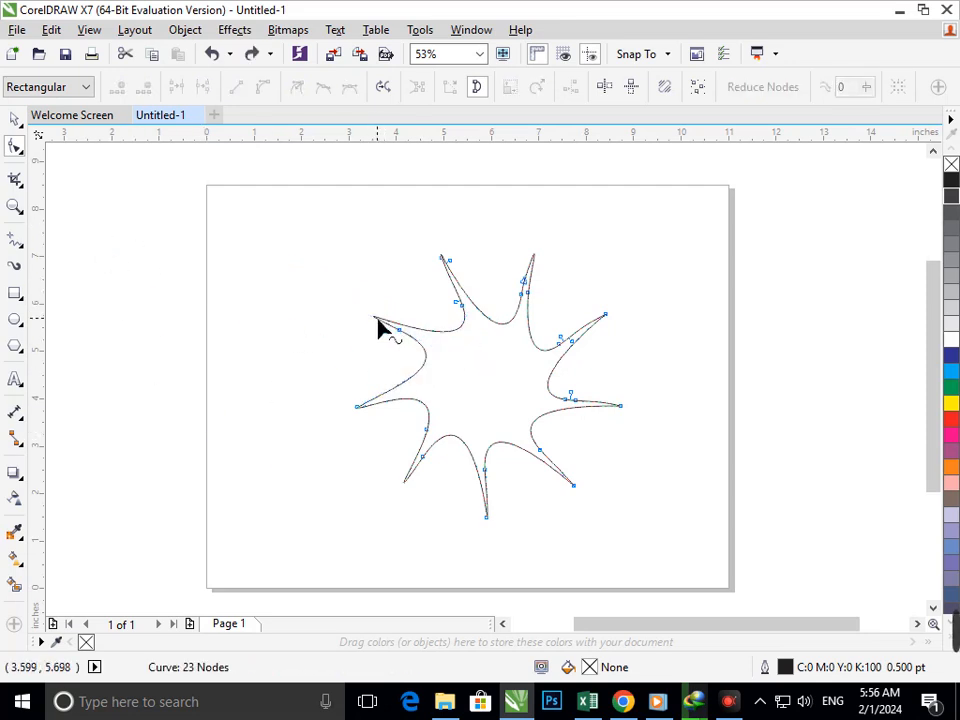
- Bend the upper-left spike's edge slightly outward and enlarge the whole star from its centre to about 7.05 × 7.06 inches
{"action": "mouse_move", "coordinate": [378, 322]}
{"action": "left_mouse_down"}
{"action": "mouse_move", "coordinate": [360, 309]}
{"action": "mouse_move", "coordinate": [374, 316]}
{"action": "left_mouse_up"}
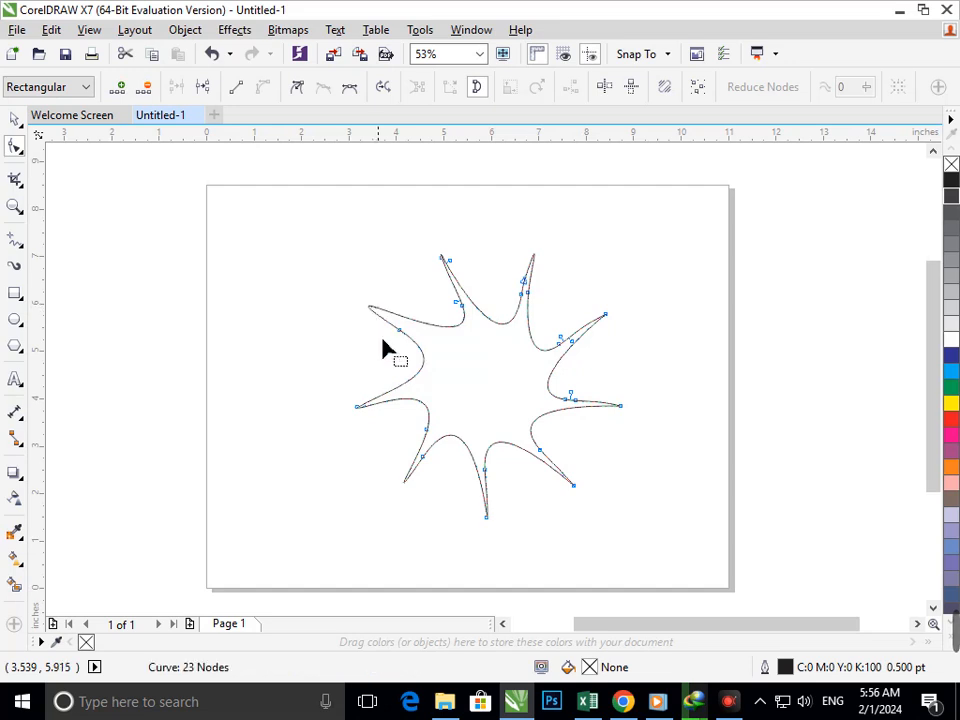
{"action": "left_click", "coordinate": [15, 118]}
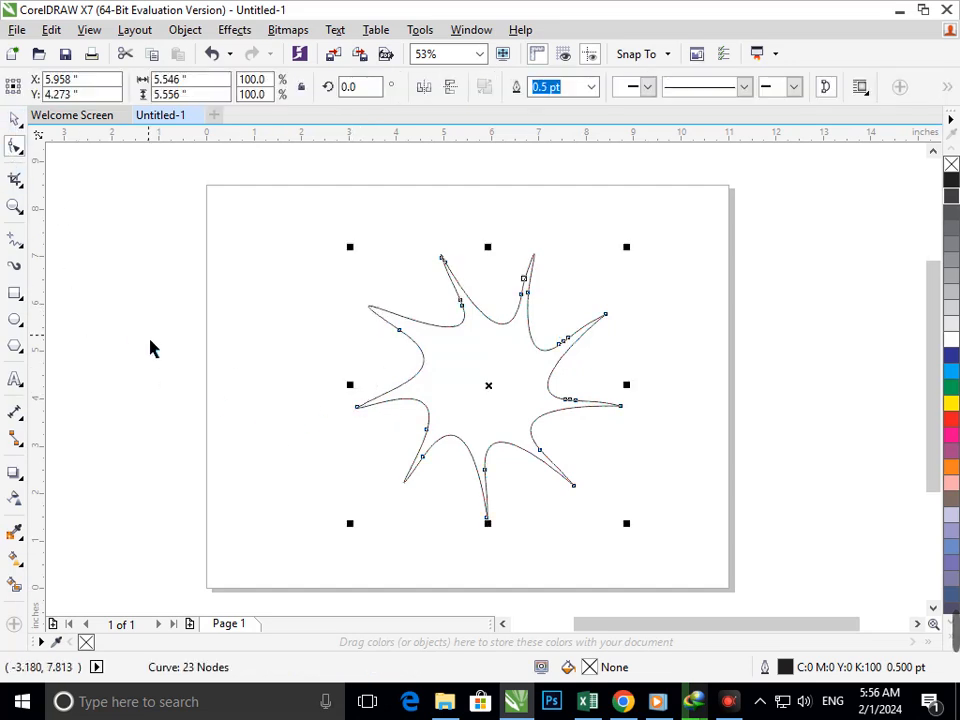
{"action": "left_click", "coordinate": [588, 459]}
{"action": "left_click", "coordinate": [505, 449]}
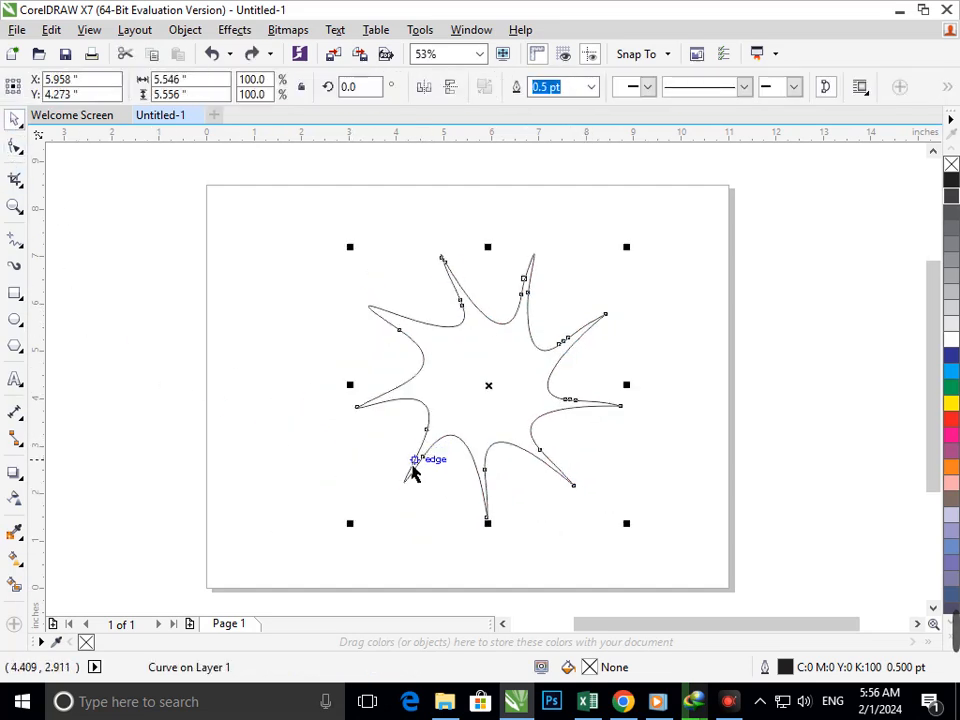
{"action": "left_click_drag", "start_coordinate": [362, 540], "coordinate": [357, 578]}
{"action": "key", "text": "ctrl+z"}
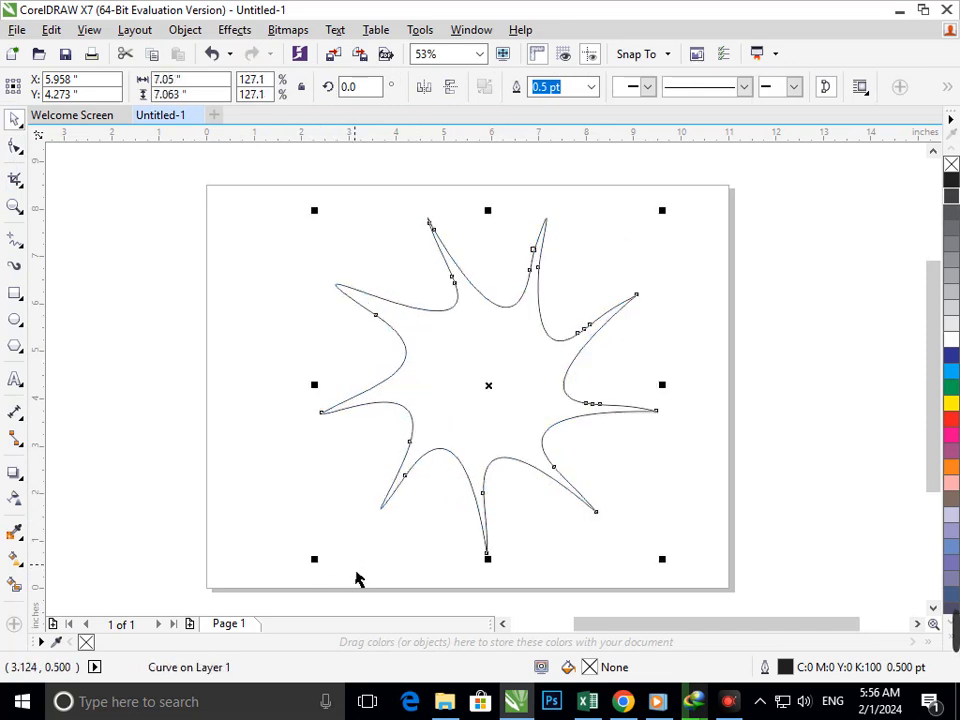
- Try an inside contour with an offset of about 1.162 inches on the star, and undo it
{"action": "left_click", "coordinate": [27, 498]}
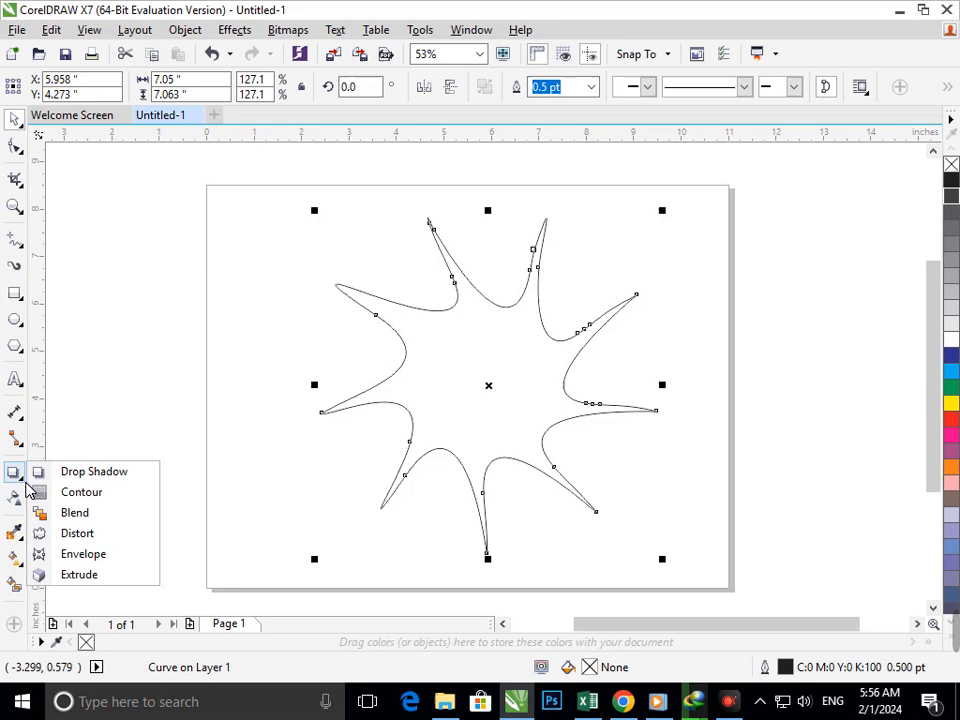
{"action": "left_click", "coordinate": [88, 493]}
{"action": "left_click_drag", "start_coordinate": [405, 482], "coordinate": [407, 508]}
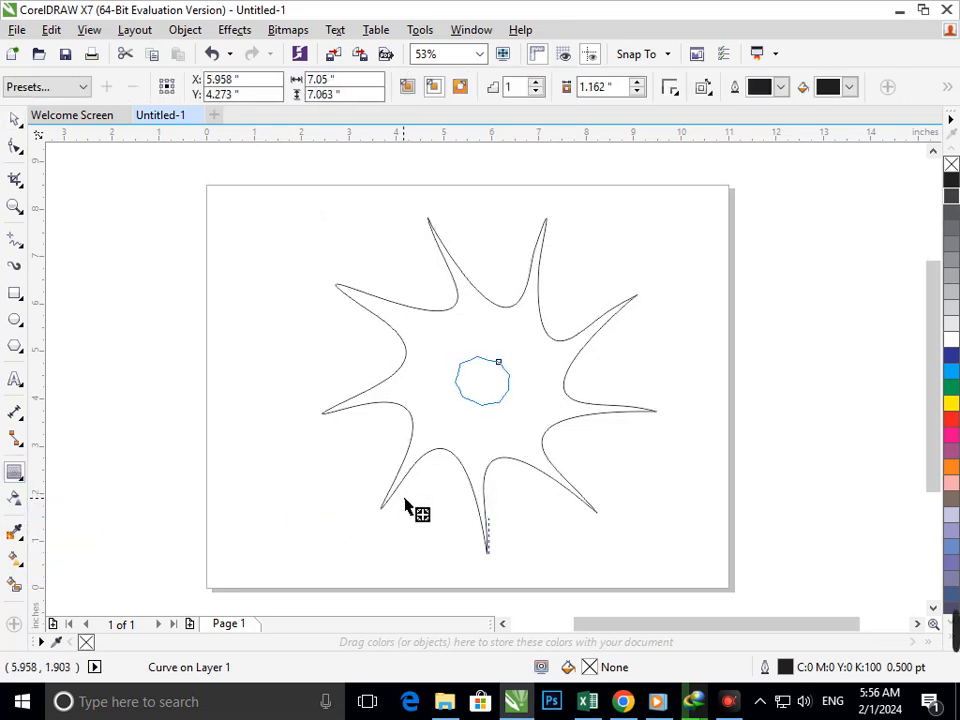
{"action": "key", "text": "ctrl+z"}
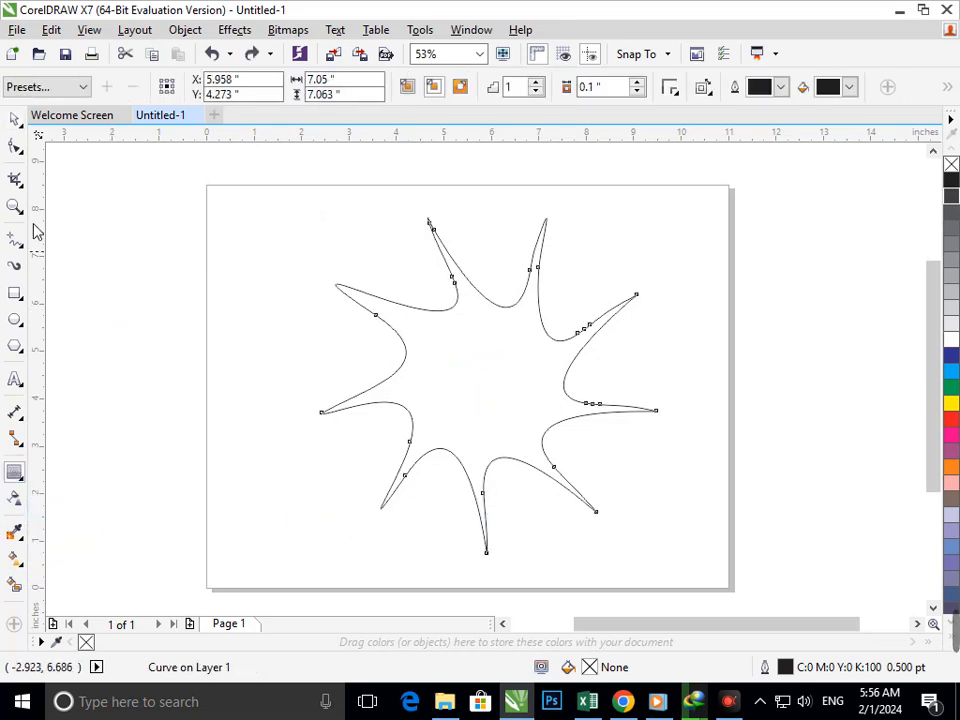
{"action": "left_click", "coordinate": [17, 120]}
{"action": "left_click_drag", "start_coordinate": [480, 400], "coordinate": [290, 472]}
{"action": "key", "text": "Escape"}
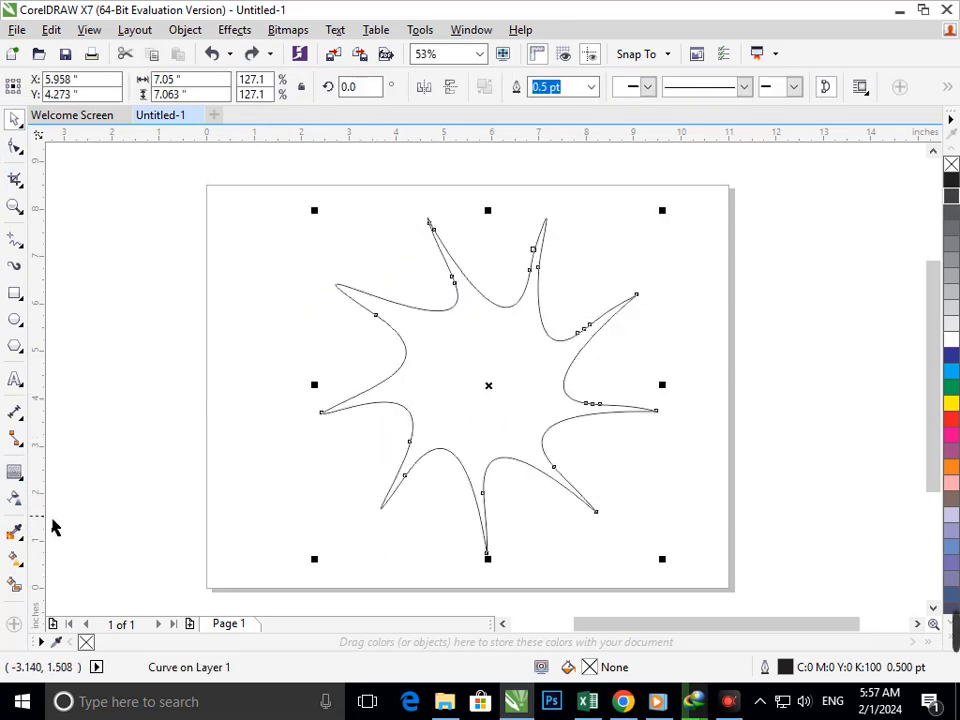
- Lengthen the star's upper-left spike by moving its side node outward and adjusting the node's curve handle
{"action": "left_click", "coordinate": [22, 480]}
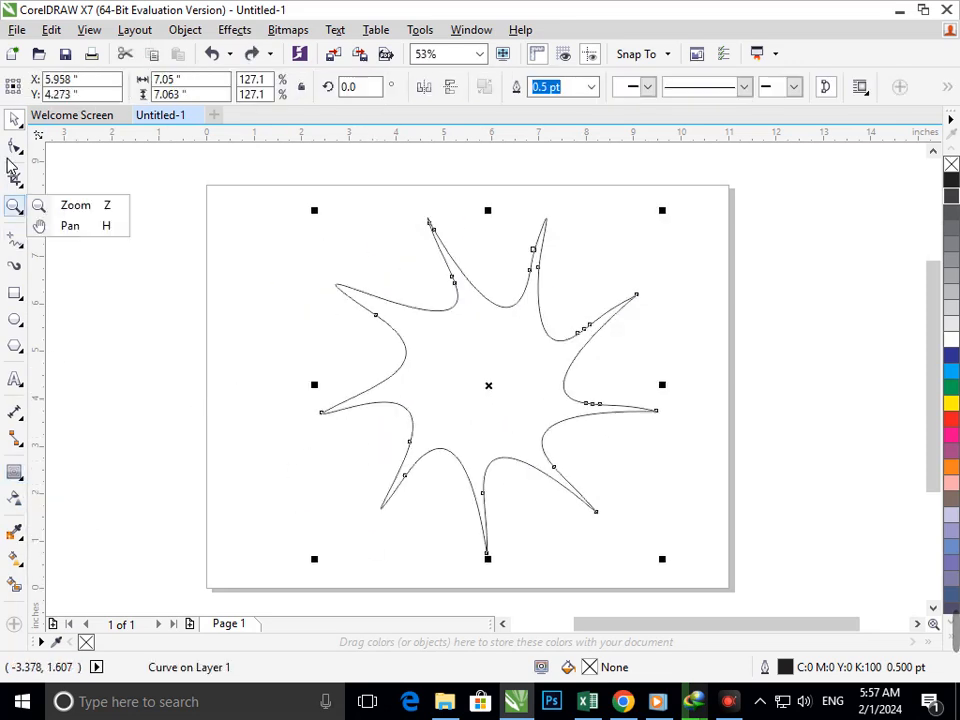
{"action": "left_click", "coordinate": [75, 146]}
{"action": "left_click", "coordinate": [372, 318]}
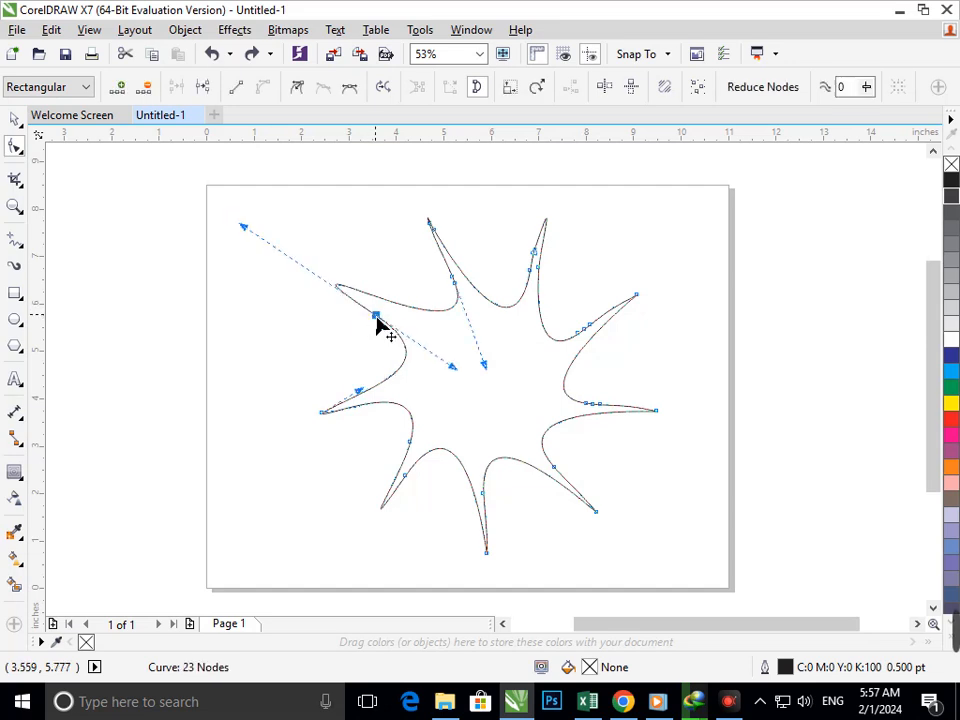
{"action": "mouse_move", "coordinate": [377, 321]}
{"action": "left_mouse_down"}
{"action": "mouse_move", "coordinate": [343, 302]}
{"action": "mouse_move", "coordinate": [366, 300]}
{"action": "mouse_move", "coordinate": [361, 307]}
{"action": "left_mouse_up"}
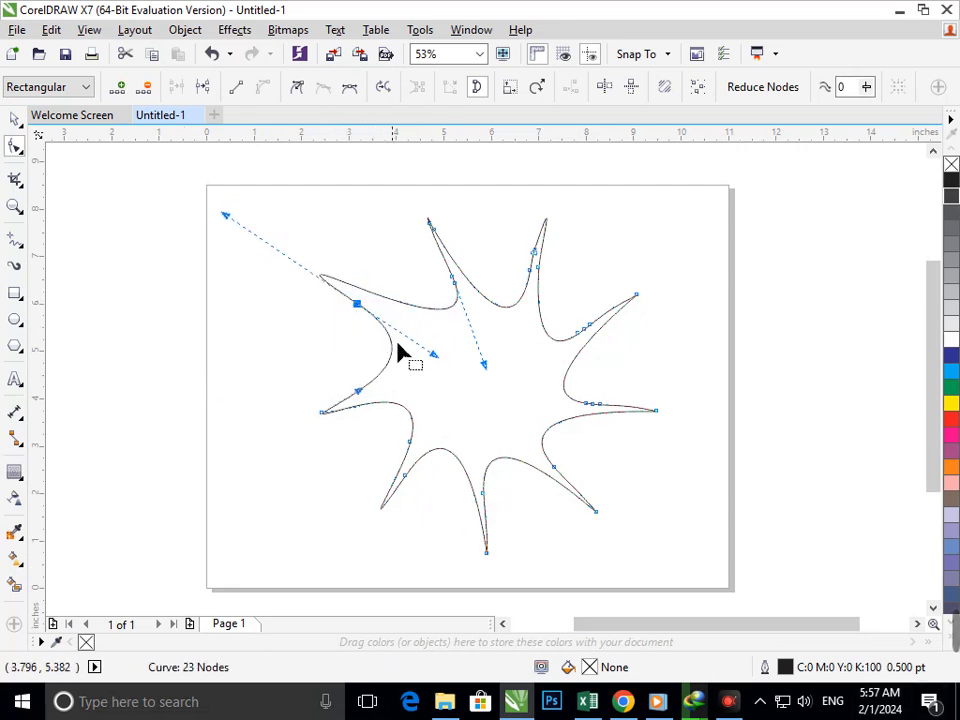
{"action": "mouse_move", "coordinate": [433, 362]}
{"action": "left_mouse_down"}
{"action": "mouse_move", "coordinate": [422, 364]}
{"action": "mouse_move", "coordinate": [433, 365]}
{"action": "left_mouse_up"}
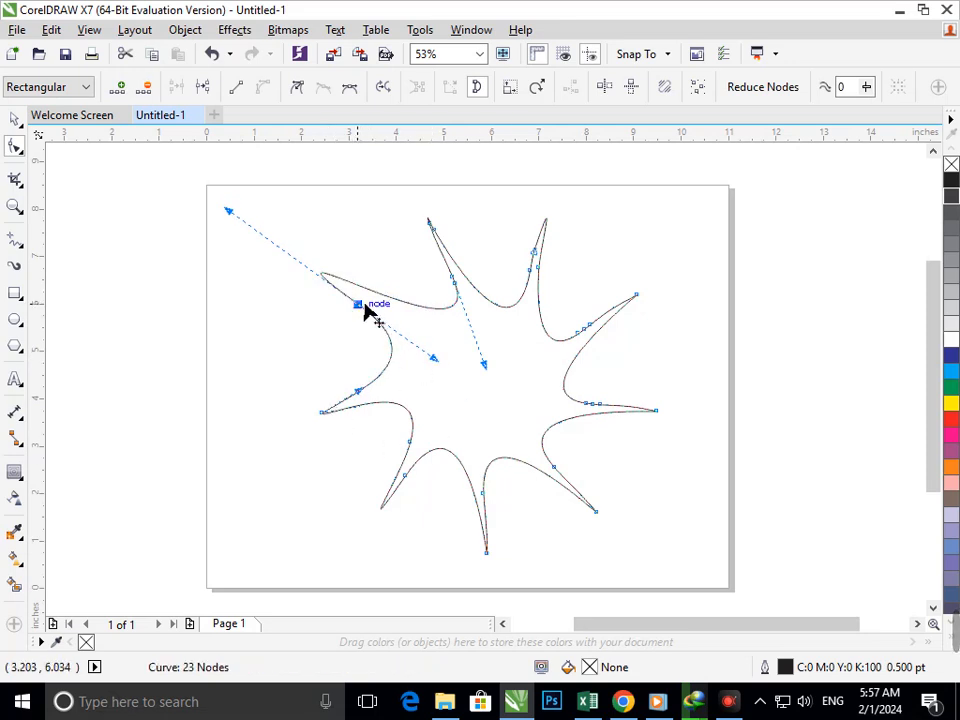
{"action": "left_click_drag", "start_coordinate": [365, 312], "coordinate": [376, 311]}
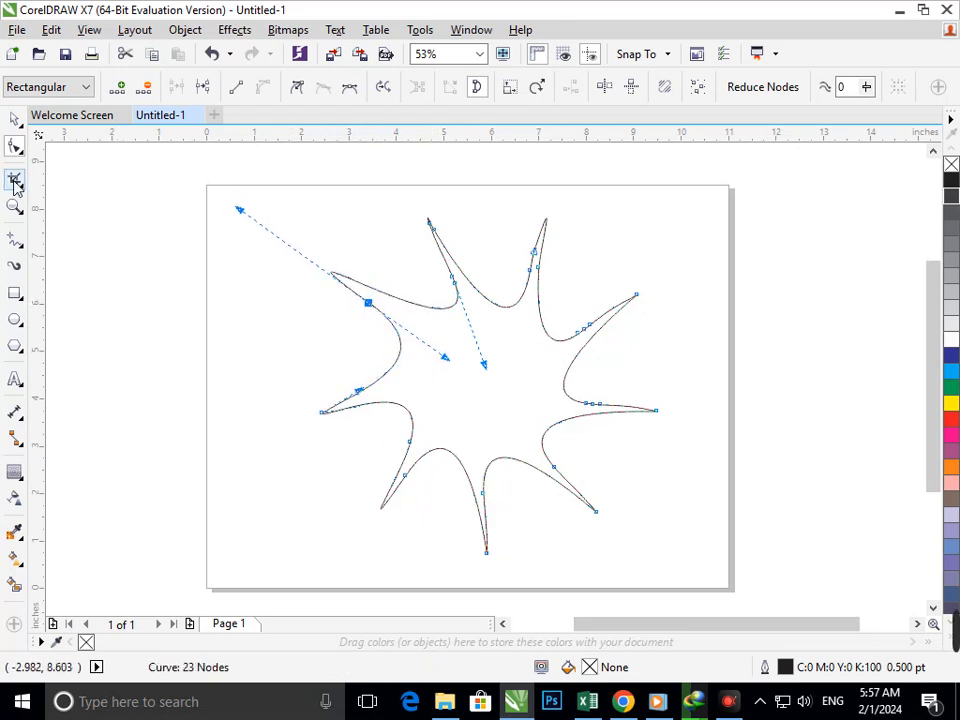
- Enlarge the star from its centre to about 7.81 × 7.82 inches and nudge the upper-left spike's side node outward
{"action": "left_click", "coordinate": [15, 120]}
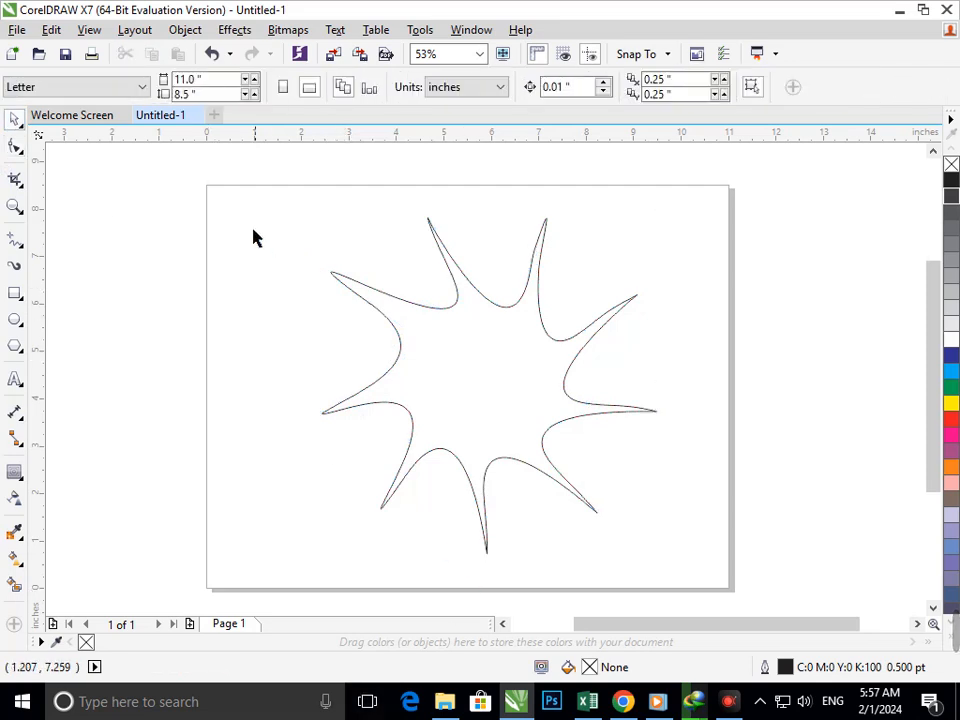
{"action": "left_click_drag", "start_coordinate": [236, 184], "coordinate": [680, 575]}
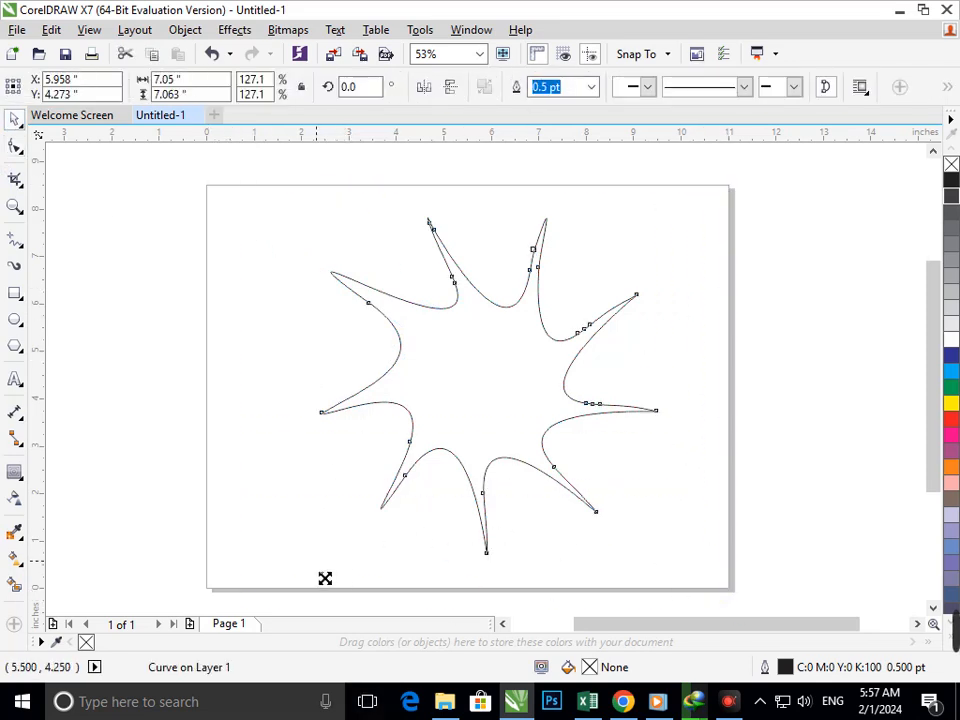
{"action": "left_click_drag", "start_coordinate": [325, 578], "coordinate": [310, 592]}
{"action": "left_click", "coordinate": [15, 147]}
{"action": "mouse_move", "coordinate": [362, 301]}
{"action": "left_mouse_down"}
{"action": "mouse_move", "coordinate": [352, 294]}
{"action": "mouse_move", "coordinate": [358, 301]}
{"action": "left_mouse_up"}
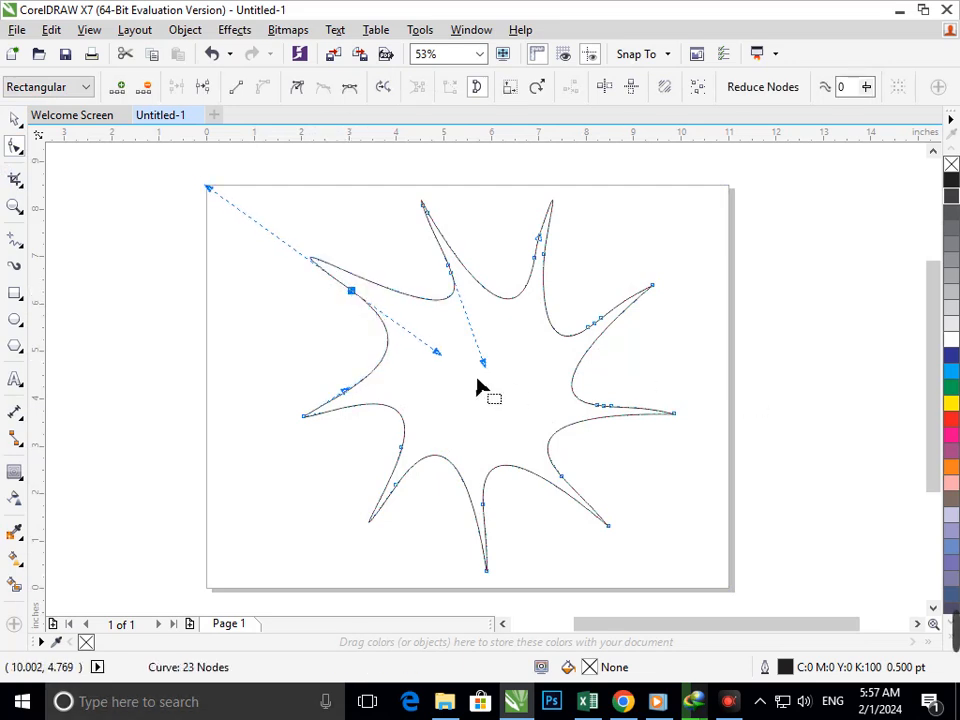
- Smart Fill the star's interior with slate blue (C:40 M:20 Y:0 K:40) and a 0.5 pt black outline
{"action": "left_click", "coordinate": [15, 586]}
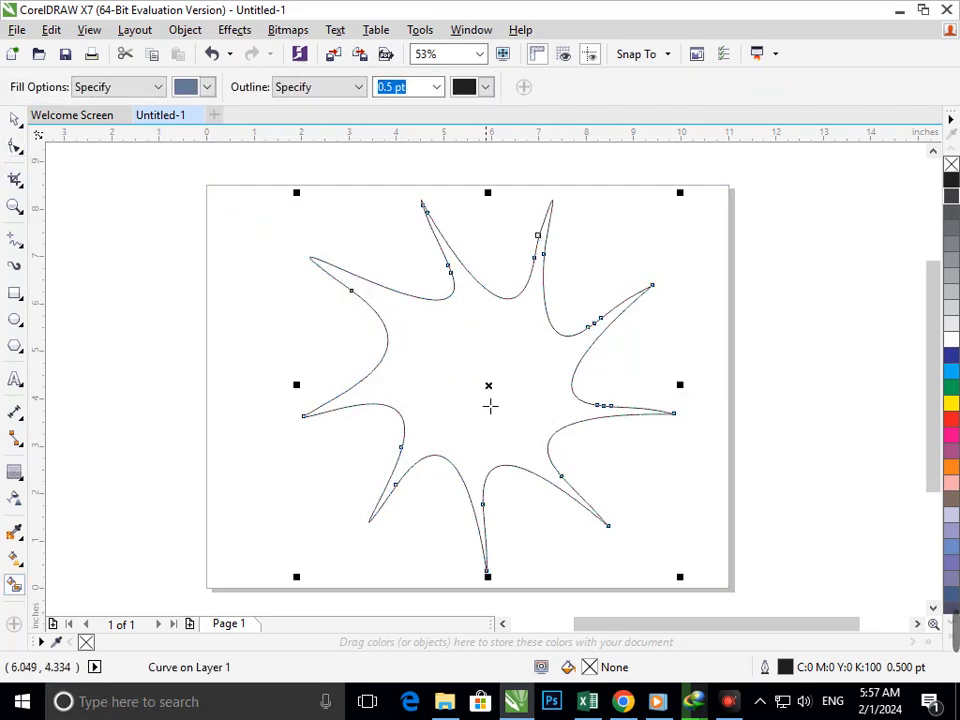
{"action": "left_click", "coordinate": [533, 418]}
{"action": "left_click", "coordinate": [14, 119]}
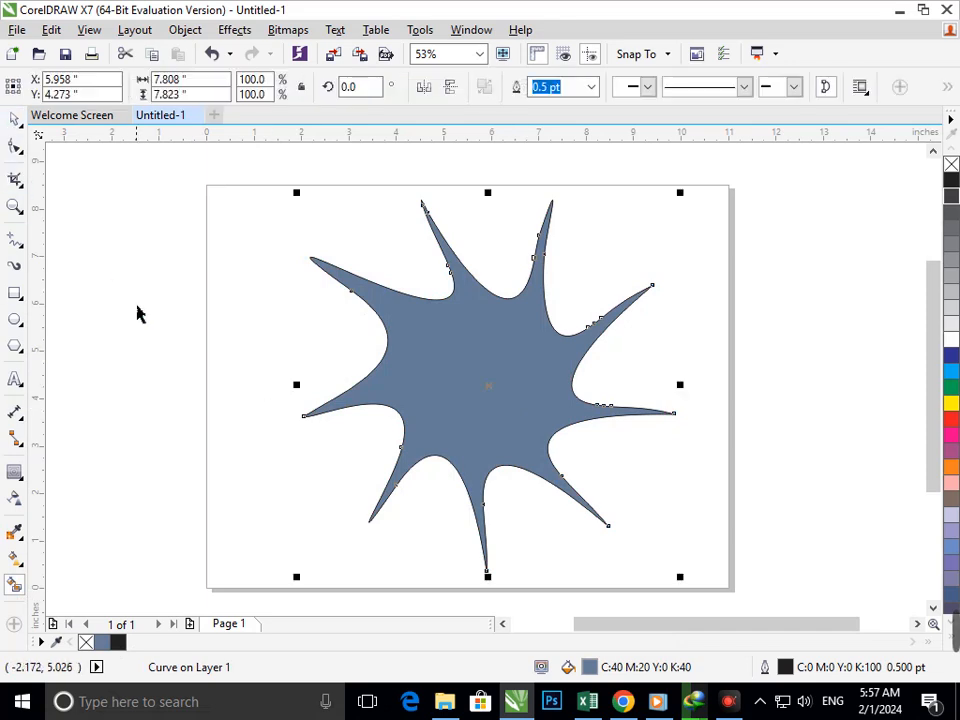
{"action": "left_click", "coordinate": [137, 305]}
- Try moving and resizing the filled star, and undo both changes
{"action": "left_click_drag", "start_coordinate": [416, 404], "coordinate": [360, 422]}
{"action": "key", "text": "ctrl+z"}
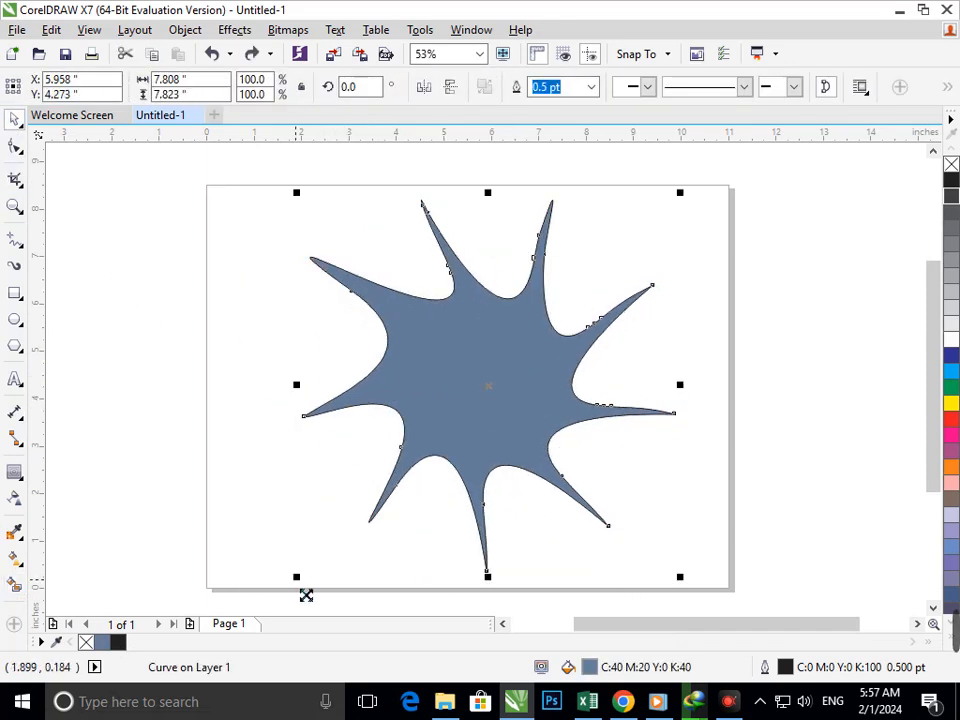
{"action": "left_click_drag", "start_coordinate": [306, 595], "coordinate": [330, 626]}
{"action": "key", "text": "ctrl+z"}
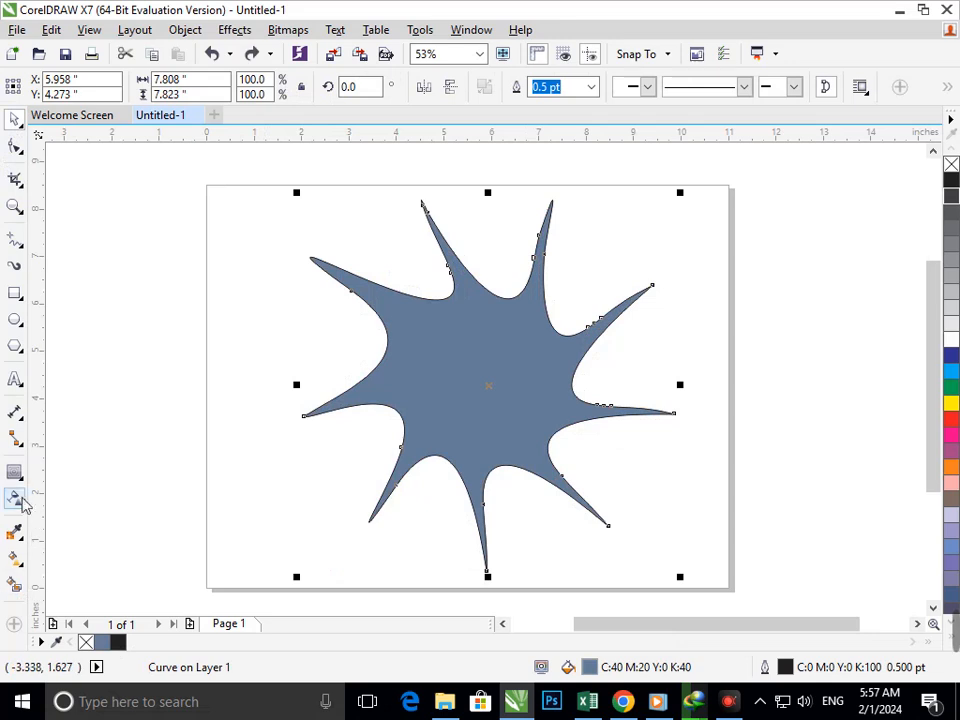
- Try to pull an inside contour with a 2.0 inch offset on the filled star using the Contour tool
{"action": "left_click", "coordinate": [24, 482]}
{"action": "left_click", "coordinate": [64, 492]}
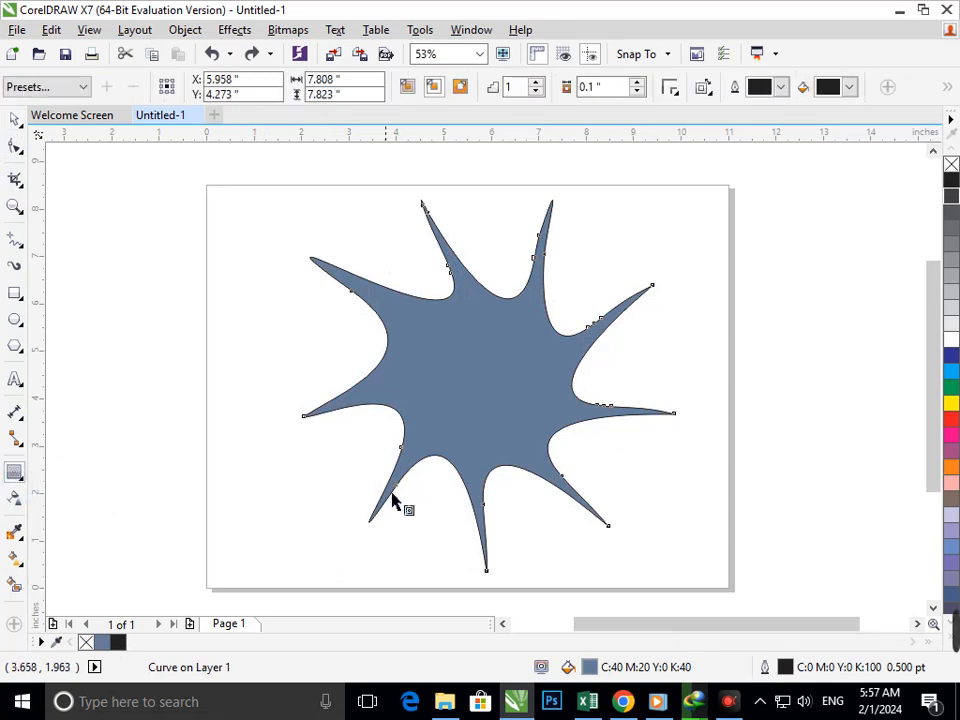
{"action": "left_click_drag", "start_coordinate": [397, 490], "coordinate": [420, 432]}
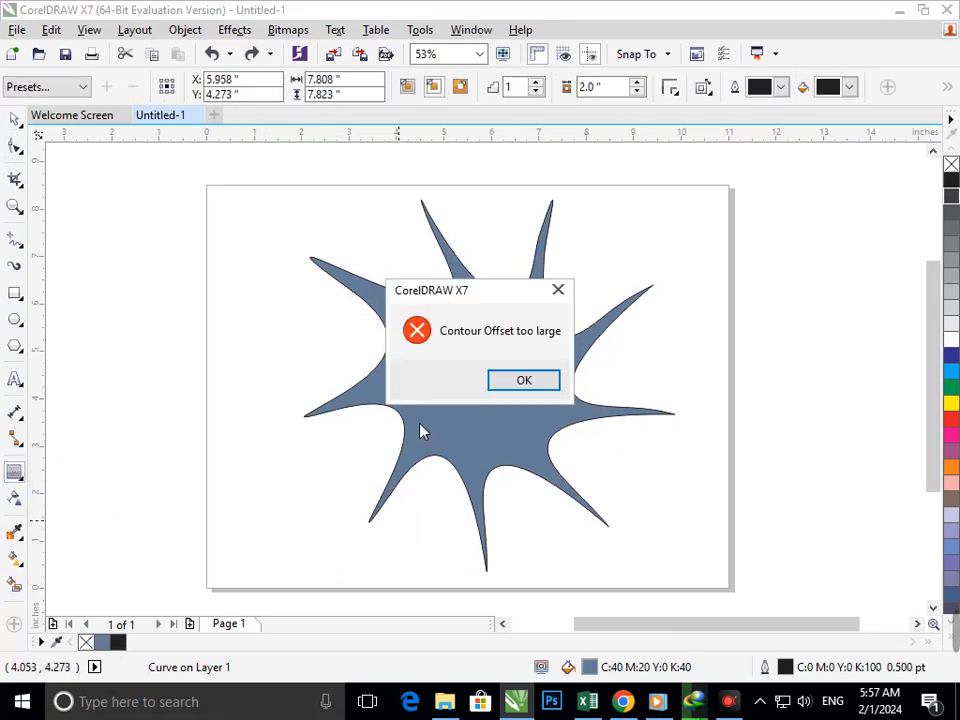
{"action": "left_click", "coordinate": [540, 384]}
{"action": "left_click_drag", "start_coordinate": [512, 394], "coordinate": [476, 483]}
{"action": "left_click", "coordinate": [524, 383]}
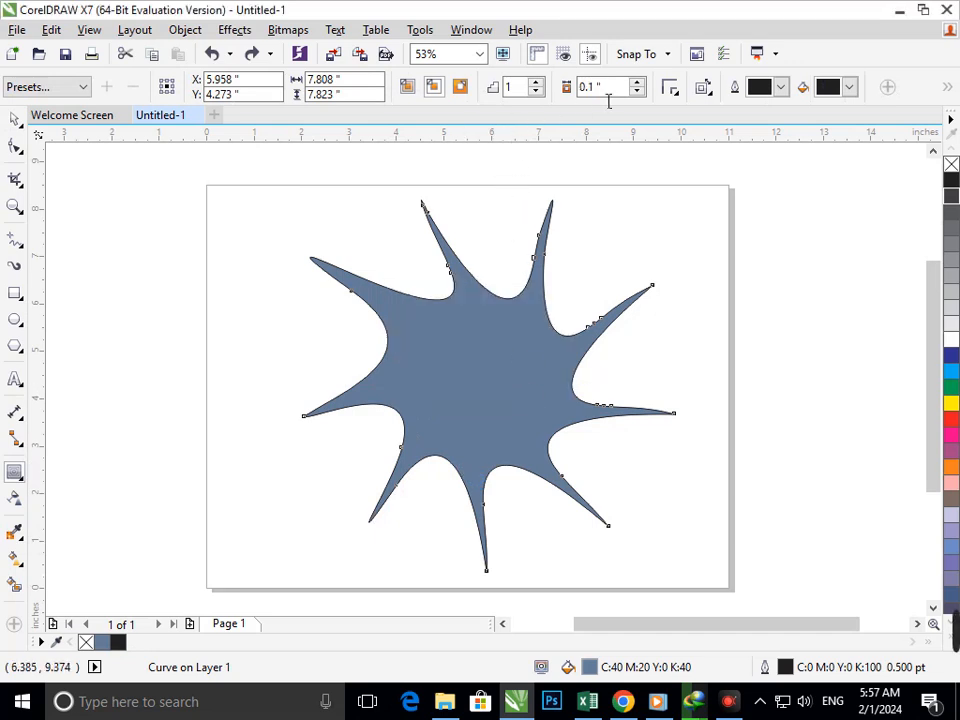
- Apply a one-step inside contour to the filled star with an offset of 0.16 inches
{"action": "left_click", "coordinate": [637, 82]}
{"action": "left_click", "coordinate": [637, 82]}
{"action": "left_click", "coordinate": [637, 82]}
{"action": "left_click", "coordinate": [637, 82]}
{"action": "left_click", "coordinate": [637, 82]}
{"action": "left_click", "coordinate": [637, 82]}
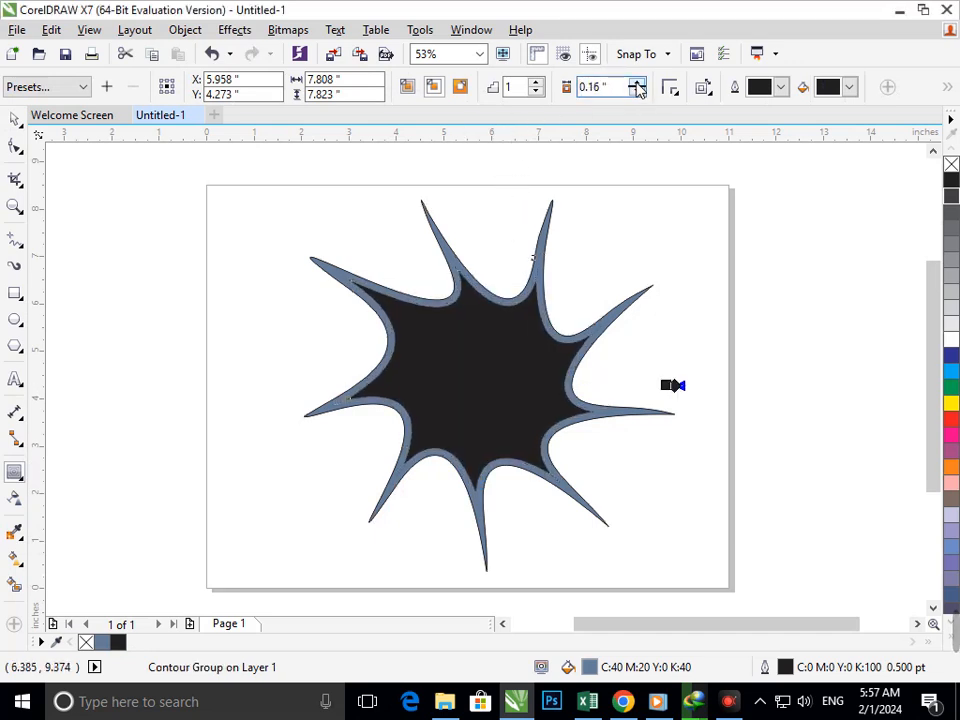
- Try contour offsets between 0.04 and 0.29 inches on the star's inside contour
{"action": "left_click", "coordinate": [637, 82]}
{"action": "left_click", "coordinate": [637, 92]}
{"action": "left_click", "coordinate": [637, 92]}
{"action": "left_click", "coordinate": [637, 92]}
{"action": "left_click", "coordinate": [637, 92]}
{"action": "left_click", "coordinate": [637, 92]}
{"action": "left_click", "coordinate": [637, 92]}
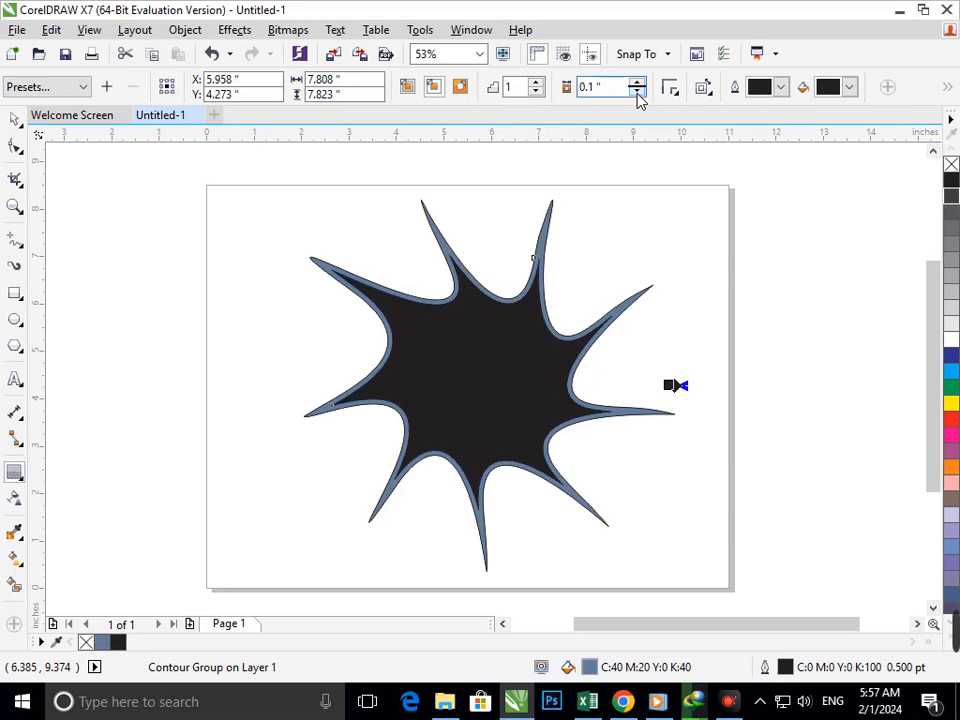
{"action": "left_click", "coordinate": [637, 92]}
{"action": "left_click", "coordinate": [637, 92]}
{"action": "left_click", "coordinate": [637, 92]}
{"action": "left_click", "coordinate": [637, 92]}
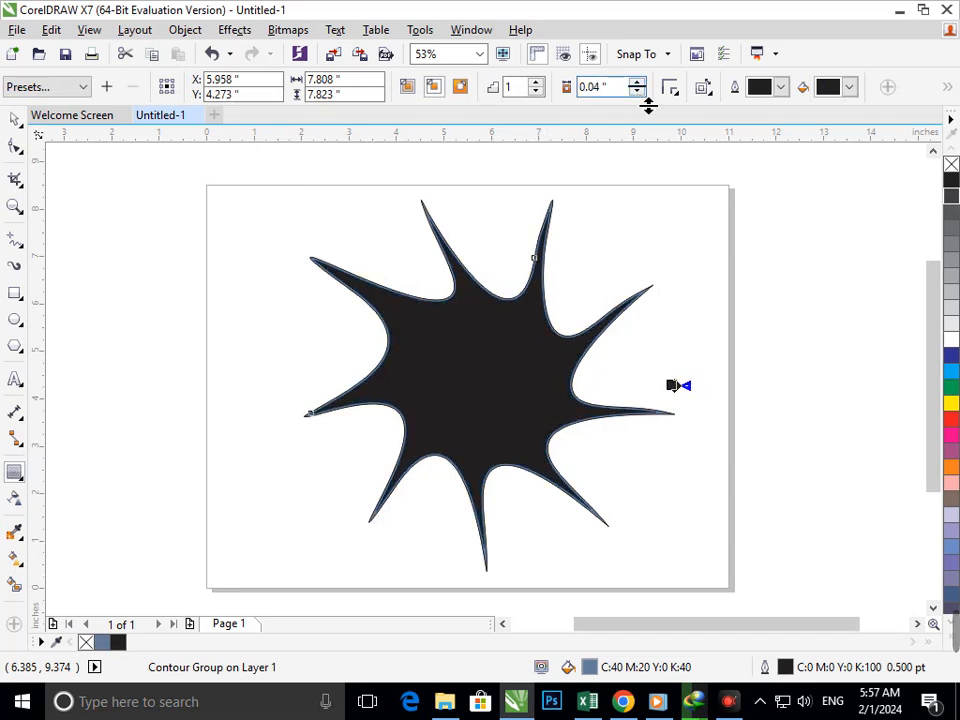
{"action": "left_click", "coordinate": [637, 82]}
{"action": "left_click", "coordinate": [637, 82]}
{"action": "left_click", "coordinate": [637, 82]}
{"action": "left_click", "coordinate": [637, 82]}
{"action": "left_click", "coordinate": [637, 82]}
{"action": "left_click", "coordinate": [637, 82]}
{"action": "left_click", "coordinate": [637, 82]}
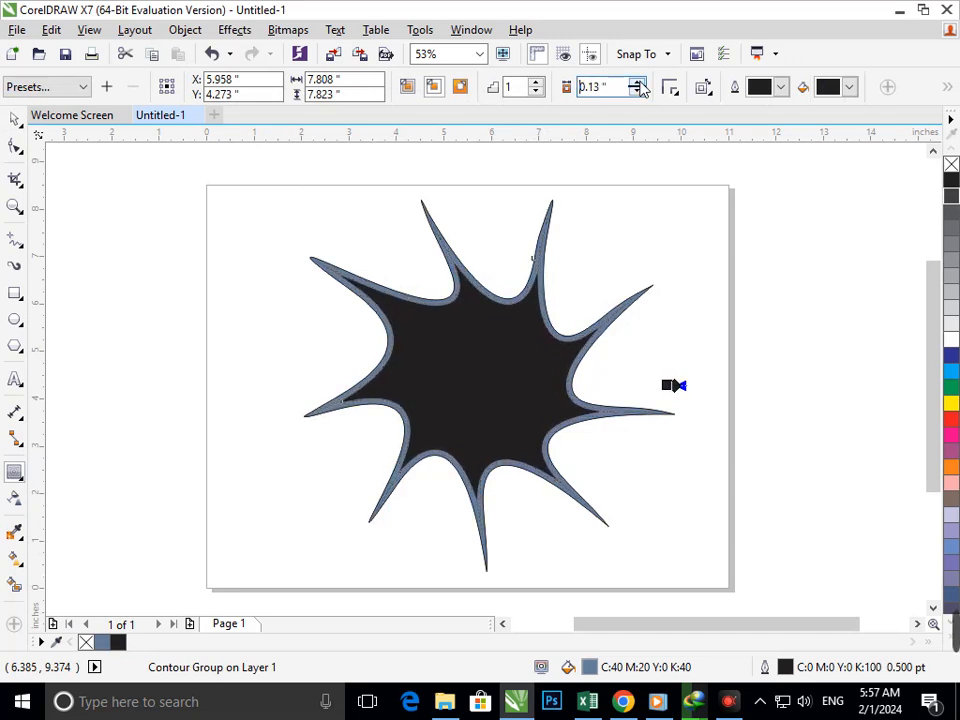
{"action": "left_click", "coordinate": [638, 84]}
{"action": "left_click", "coordinate": [638, 84]}
{"action": "left_click", "coordinate": [638, 84]}
{"action": "left_click", "coordinate": [638, 84]}
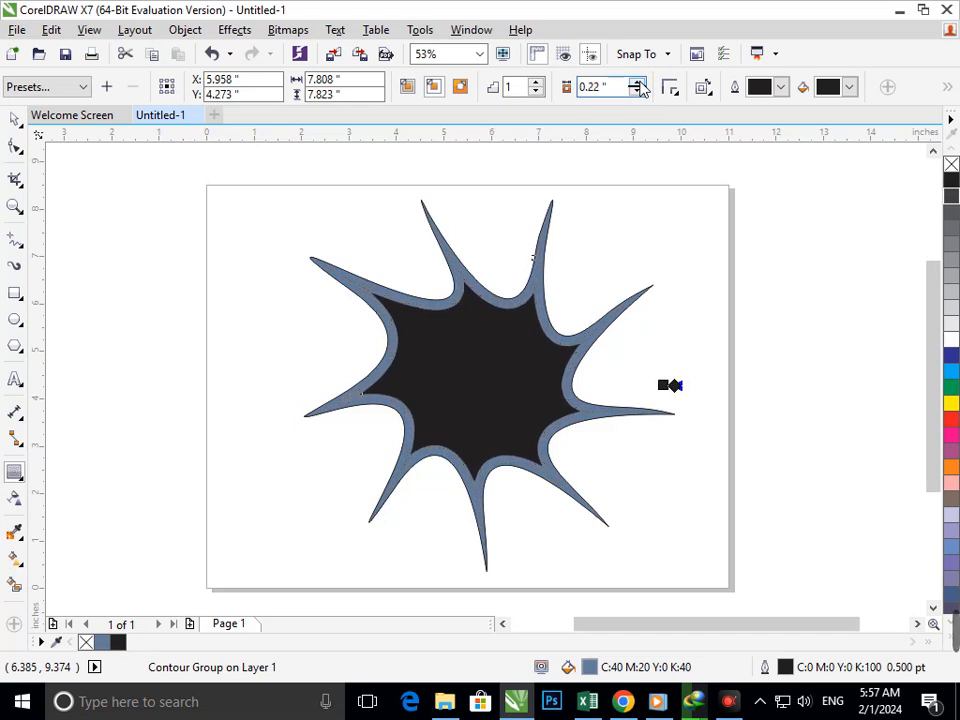
{"action": "left_click", "coordinate": [638, 84]}
{"action": "left_click", "coordinate": [638, 84]}
{"action": "left_click", "coordinate": [638, 84]}
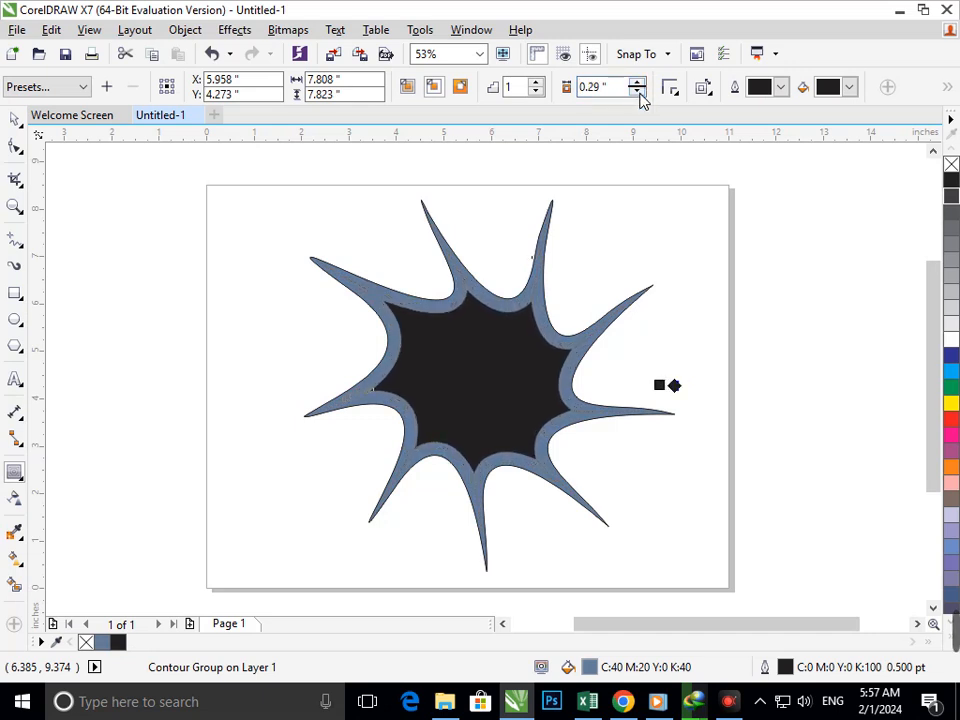
- Set the star's inside contour to an offset of 0.24 inches with 2 contour steps
{"action": "left_click", "coordinate": [637, 91]}
{"action": "left_click", "coordinate": [637, 91]}
{"action": "left_click", "coordinate": [637, 91]}
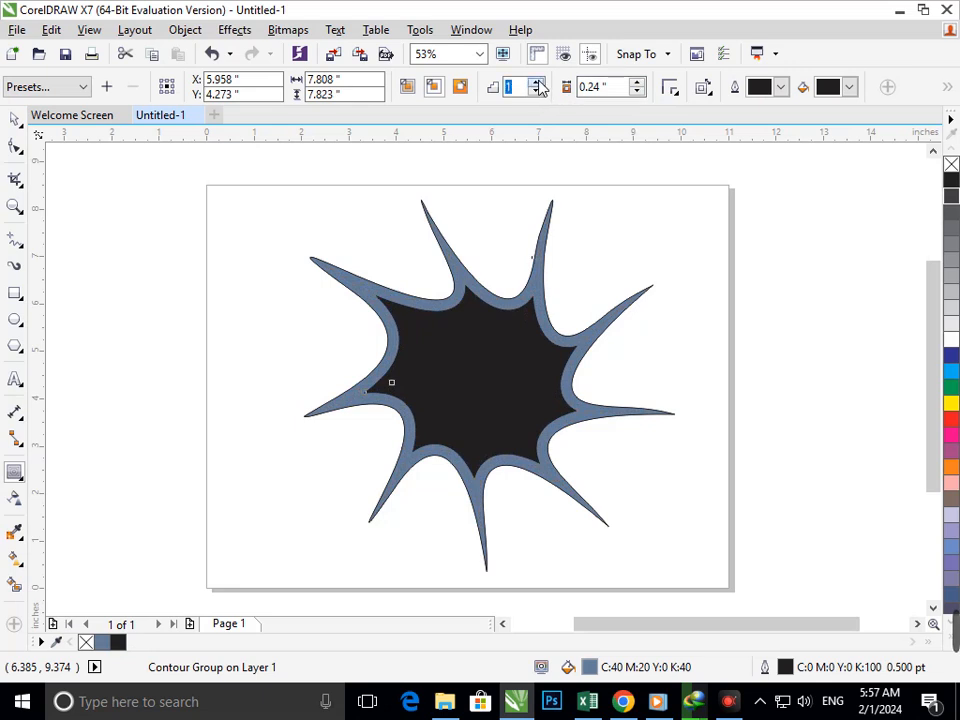
{"action": "left_click", "coordinate": [537, 83]}
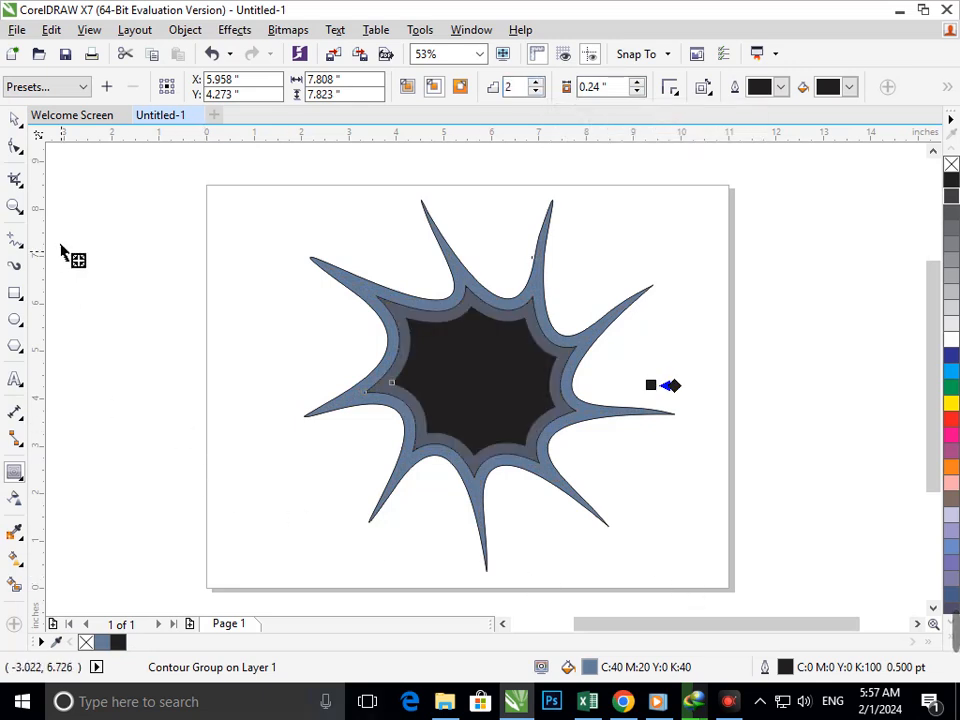
- Move the contoured star aside, delete the unfilled original outline beneath it, and move the star back to the middle of the page
{"action": "left_click", "coordinate": [15, 118]}
{"action": "left_click_drag", "start_coordinate": [510, 386], "coordinate": [416, 386]}
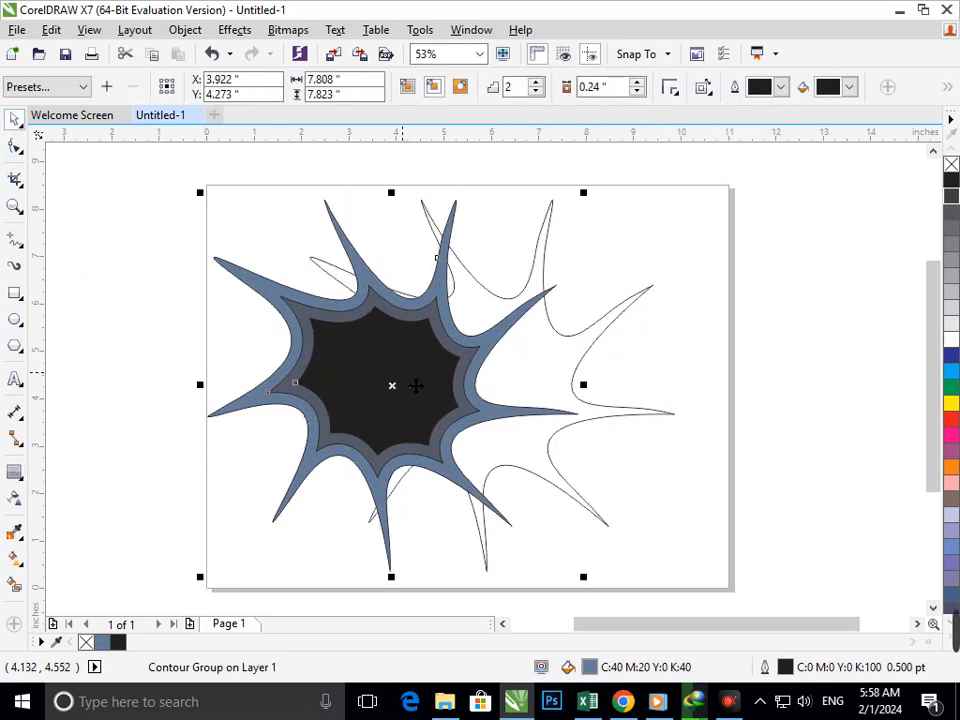
{"action": "key", "text": "ctrl+z"}
{"action": "left_click_drag", "start_coordinate": [523, 413], "coordinate": [354, 407]}
{"action": "left_click", "coordinate": [565, 472]}
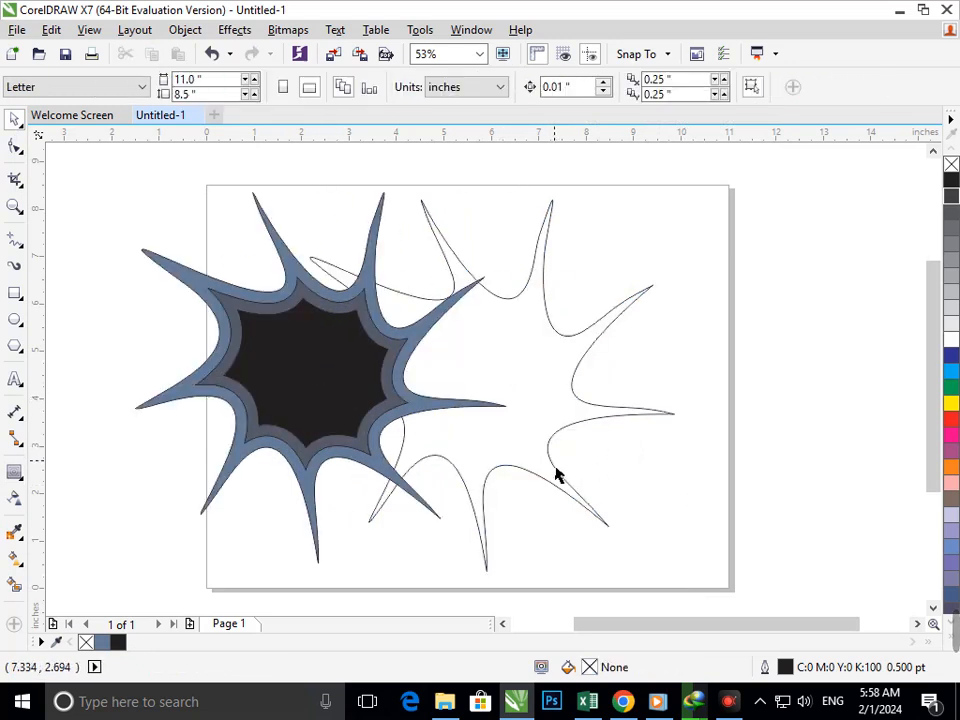
{"action": "left_click_drag", "start_coordinate": [282, 408], "coordinate": [466, 409]}
{"action": "left_click_drag", "start_coordinate": [486, 455], "coordinate": [451, 458]}
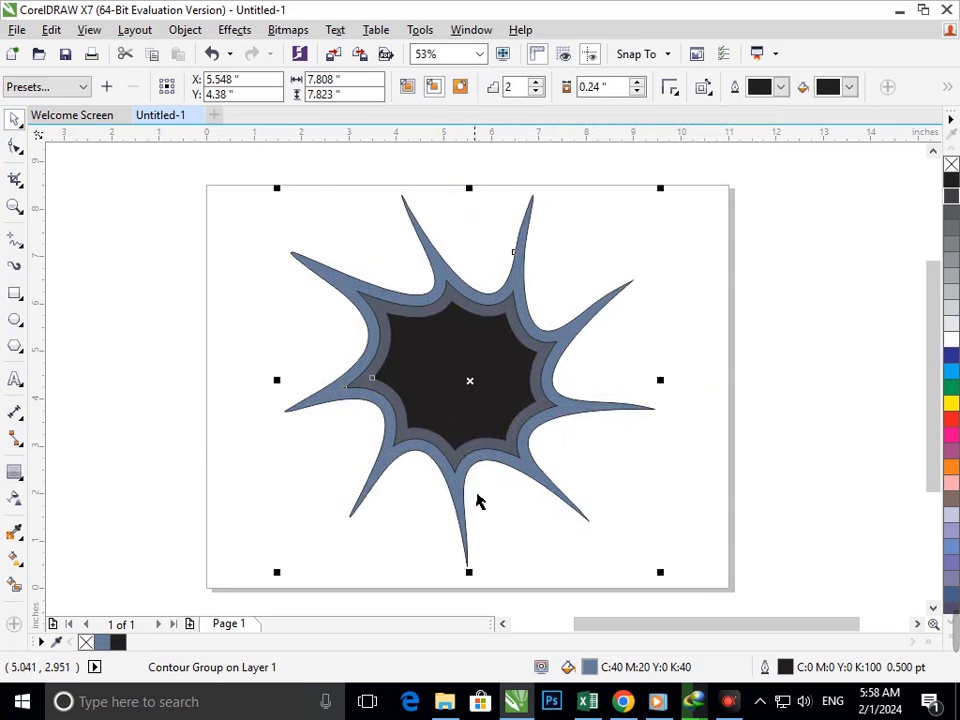
- Enlarge the contoured star to about 8.53 by 8.55 inches and reposition it around X 5.43, Y 4.32 inches
{"action": "left_click", "coordinate": [655, 460]}
{"action": "left_click", "coordinate": [491, 424]}
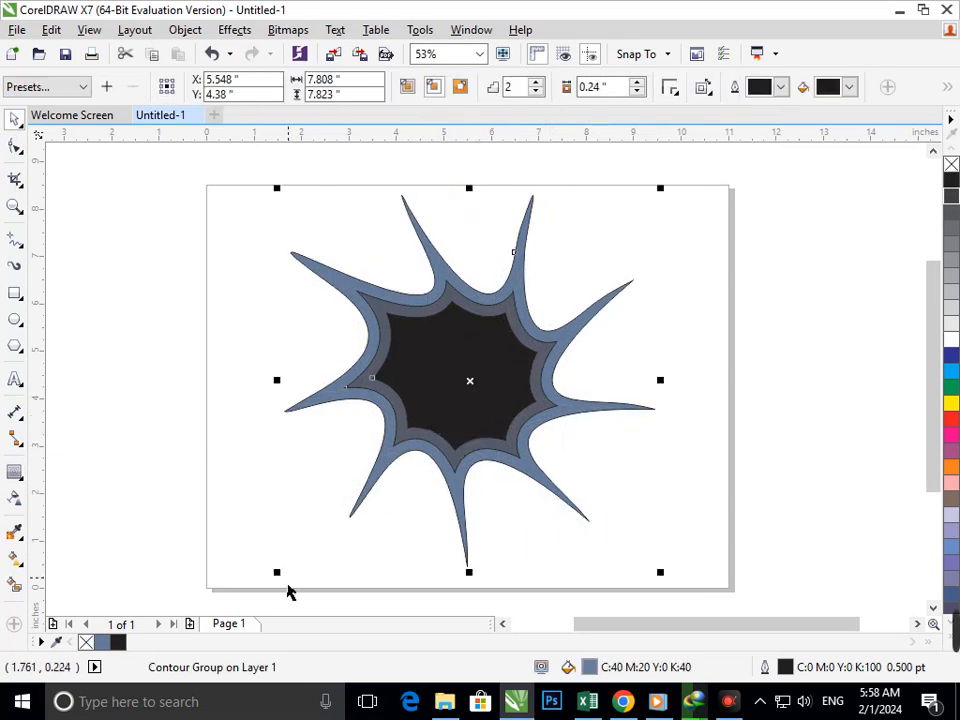
{"action": "left_click_drag", "start_coordinate": [288, 590], "coordinate": [266, 602]}
{"action": "left_click", "coordinate": [690, 484]}
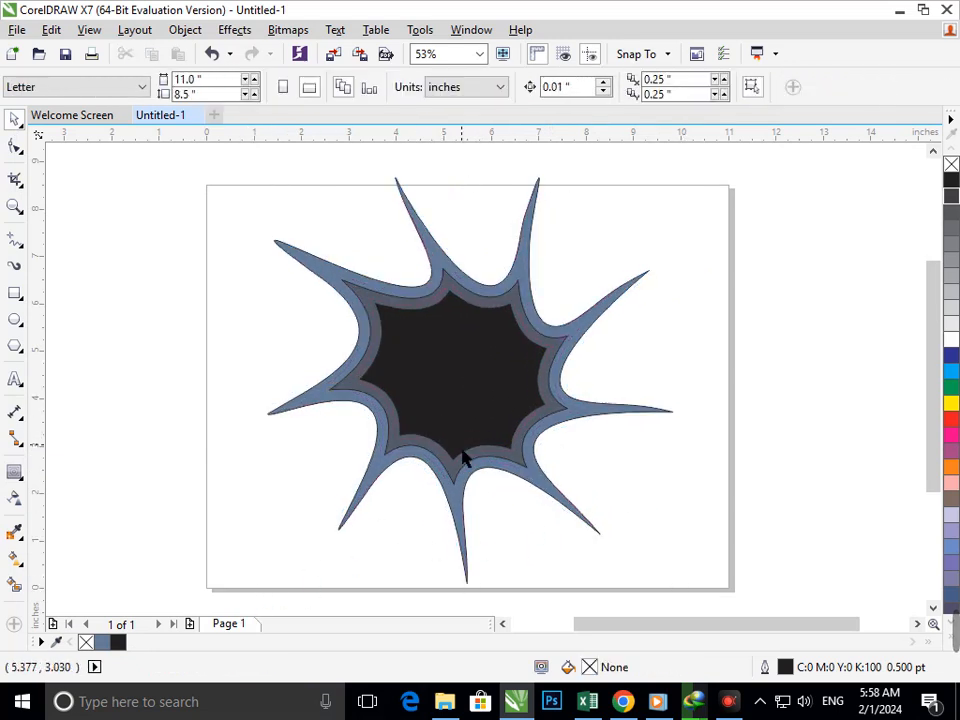
{"action": "left_click", "coordinate": [462, 458]}
{"action": "left_click_drag", "start_coordinate": [482, 446], "coordinate": [476, 449]}
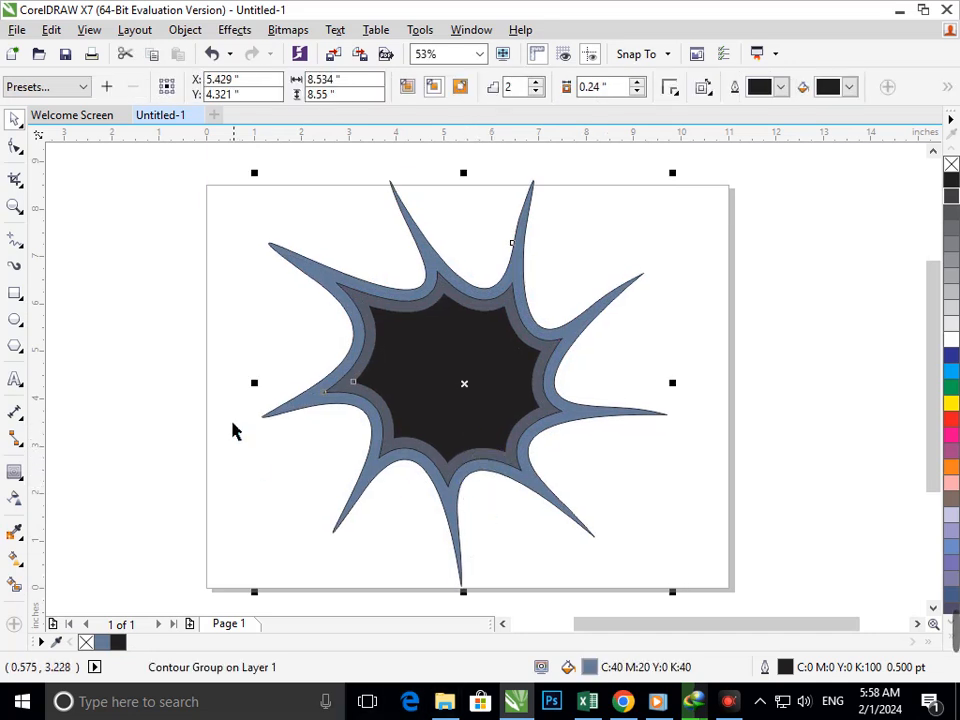
- Break the contour group apart to separate the inner contour shapes from the star
{"action": "left_click", "coordinate": [185, 29]}
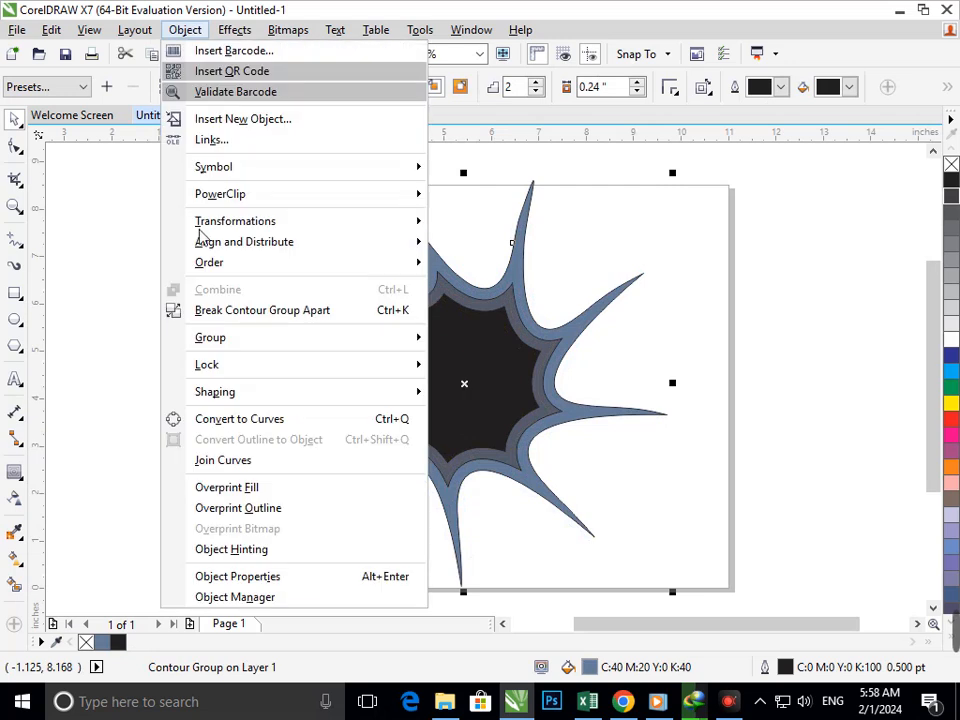
{"action": "left_click", "coordinate": [249, 313]}
{"action": "left_click", "coordinate": [190, 300]}
- Try moving the group of two inner contour shapes away from the star, and undo each move
{"action": "left_click_drag", "start_coordinate": [374, 390], "coordinate": [299, 397]}
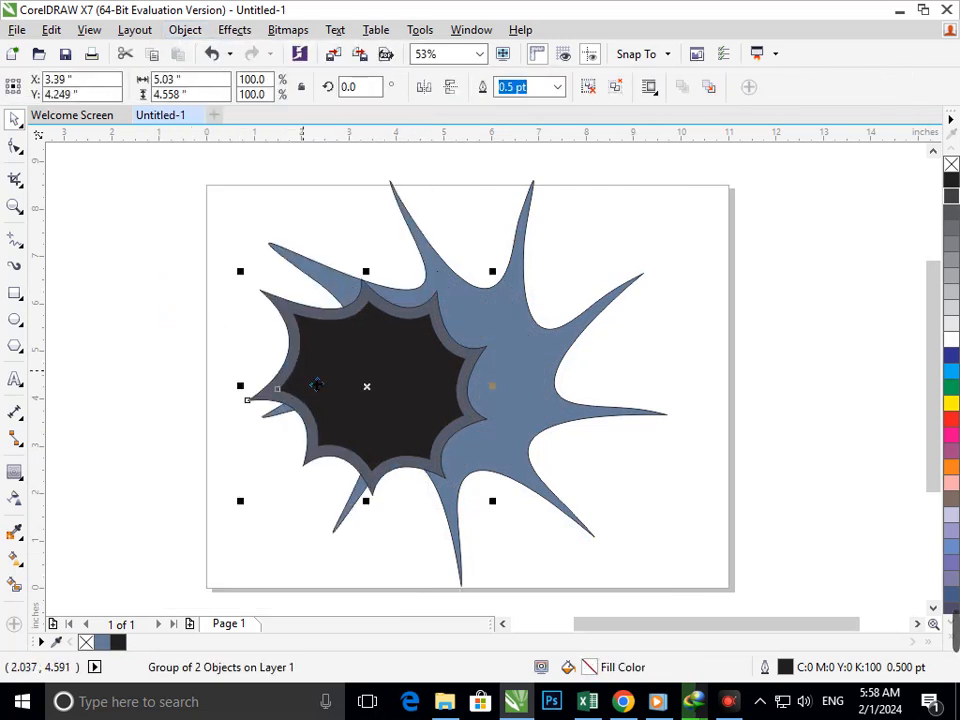
{"action": "key", "text": "ctrl+z"}
{"action": "left_click", "coordinate": [185, 29]}
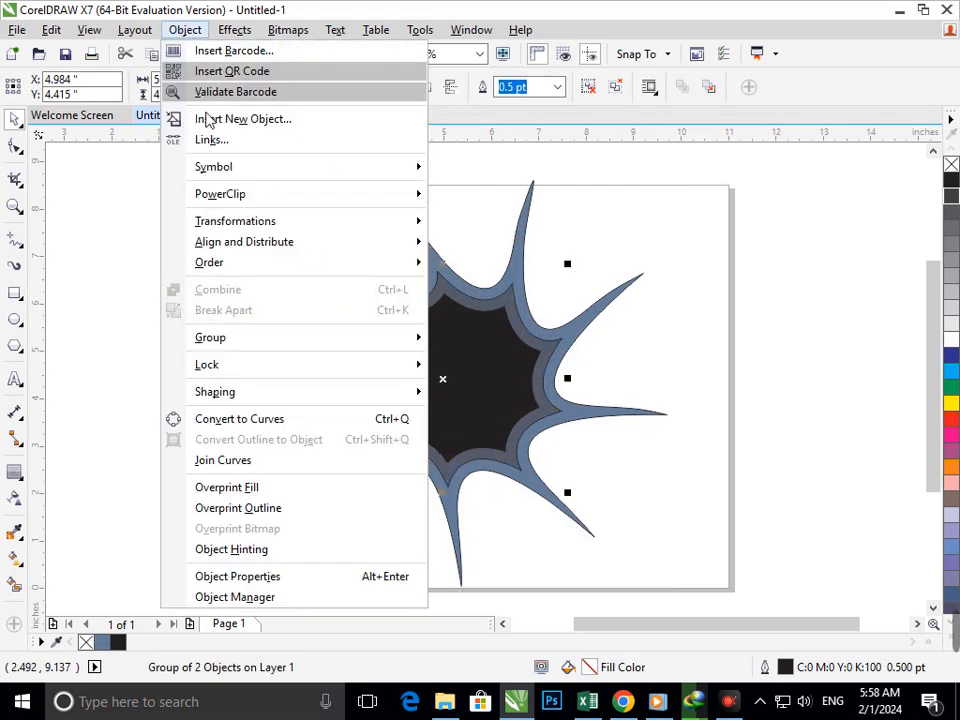
{"action": "left_click", "coordinate": [108, 265]}
{"action": "left_click", "coordinate": [108, 265]}
{"action": "left_click_drag", "start_coordinate": [418, 379], "coordinate": [302, 381]}
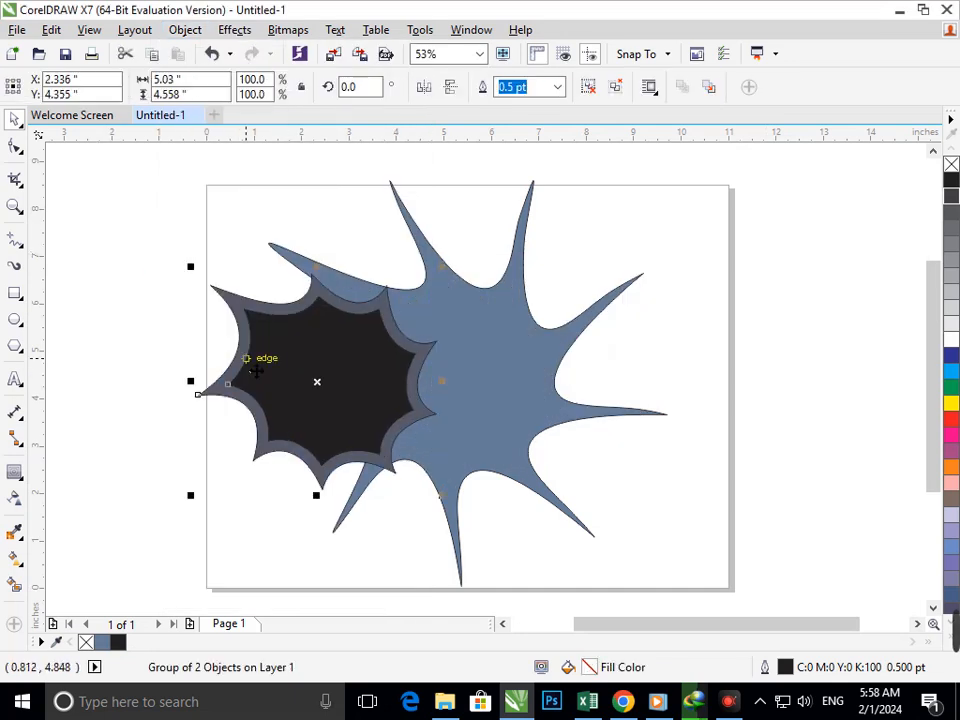
{"action": "key", "text": "ctrl+z"}
- Ungroup the two inner contour shapes and fill the innermost one with dark blue (C:100 M:100 Y:0 K:0)
{"action": "left_click", "coordinate": [615, 88]}
{"action": "left_click", "coordinate": [347, 414]}
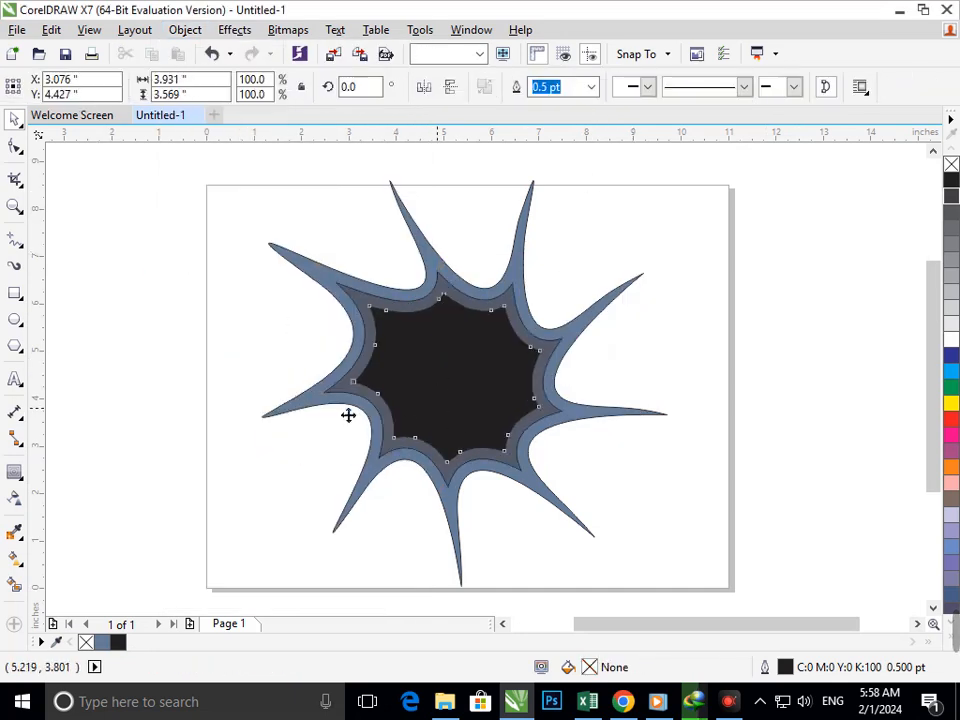
{"action": "left_click_drag", "start_coordinate": [347, 414], "coordinate": [255, 414]}
{"action": "key", "text": "ctrl+z"}
{"action": "left_click", "coordinate": [951, 357]}
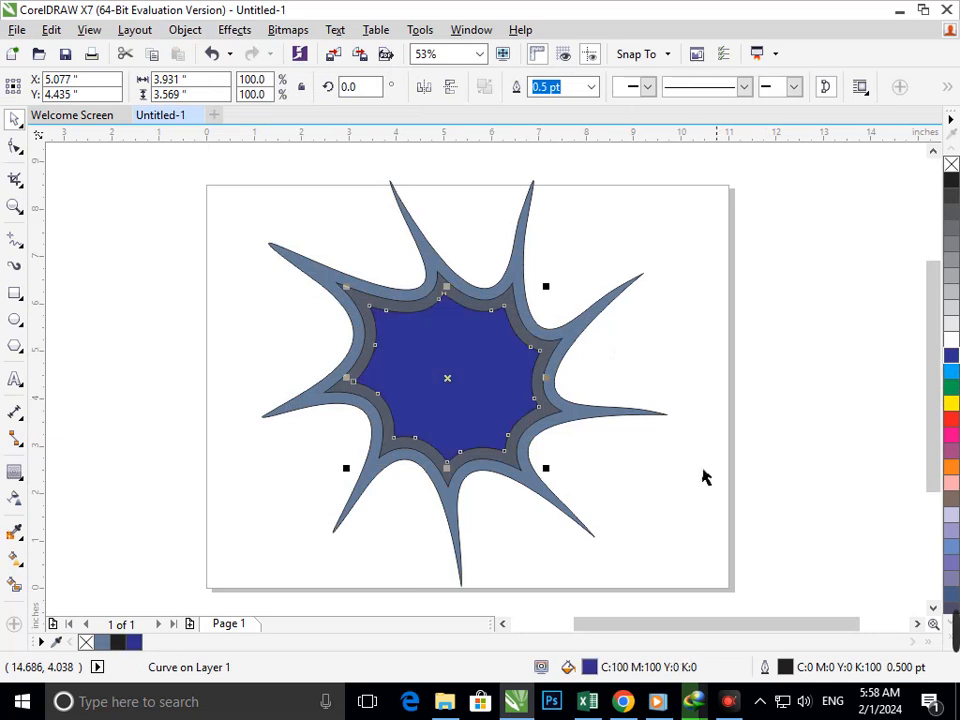
{"action": "left_click", "coordinate": [703, 476]}
- Create a concentric copy of the dark blue shape scaled to about 73.6% and give it a cyan (C:100 M:0 Y:0 K:0) fill and outline
{"action": "scroll", "coordinate": [453, 423], "scroll_direction": "down", "scroll_amount": 5}
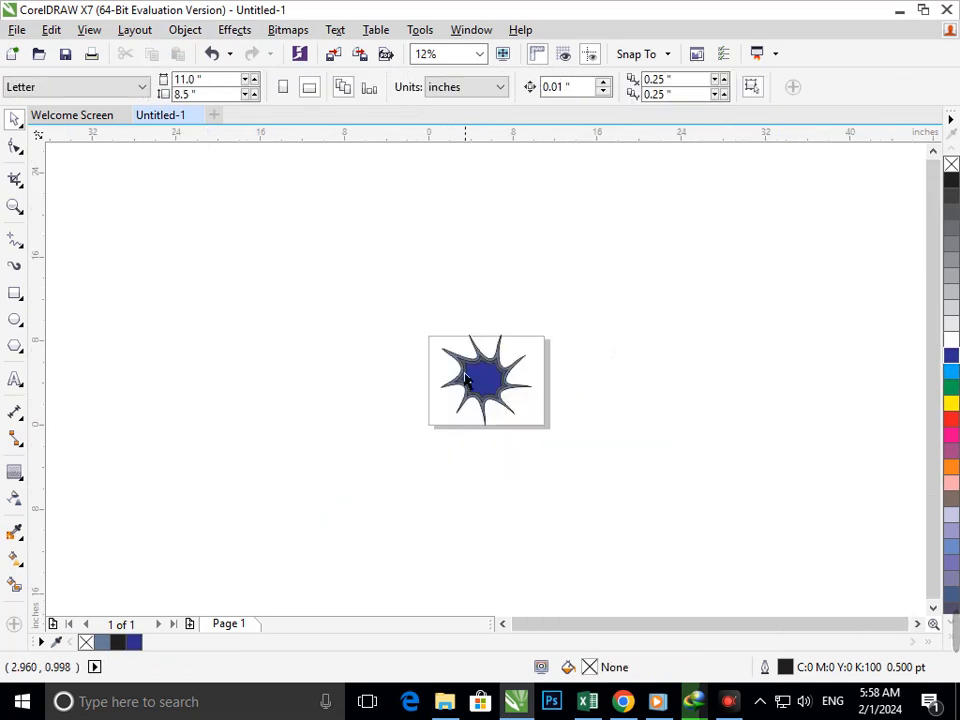
{"action": "scroll", "coordinate": [465, 381], "scroll_direction": "up", "scroll_amount": 4}
{"action": "scroll", "coordinate": [575, 325], "scroll_direction": "up", "scroll_amount": 2}
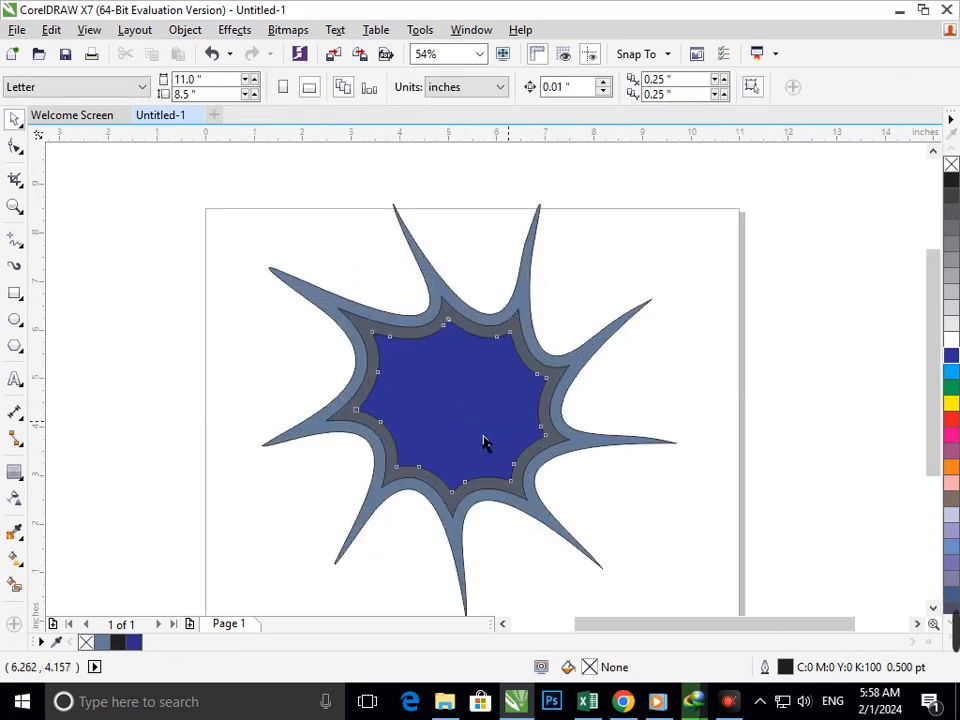
{"action": "left_click_drag", "start_coordinate": [483, 443], "coordinate": [439, 521]}
{"action": "key", "text": "ctrl+z"}
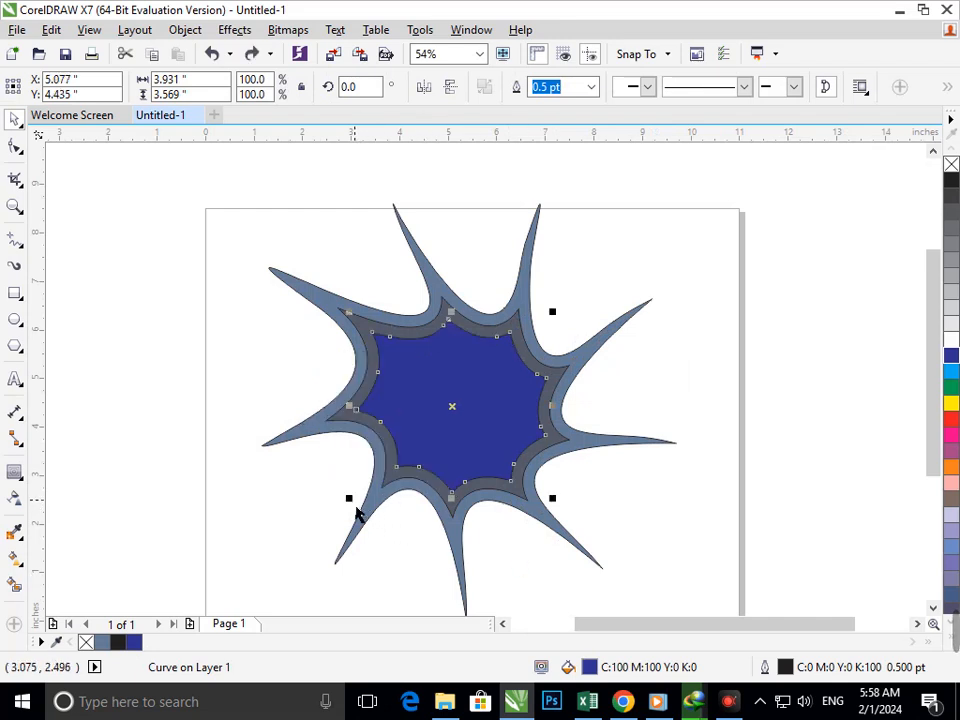
{"action": "mouse_move", "coordinate": [357, 508]}
{"action": "left_mouse_down"}
{"action": "mouse_move", "coordinate": [381, 510]}
{"action": "mouse_move", "coordinate": [373, 508]}
{"action": "left_mouse_up"}
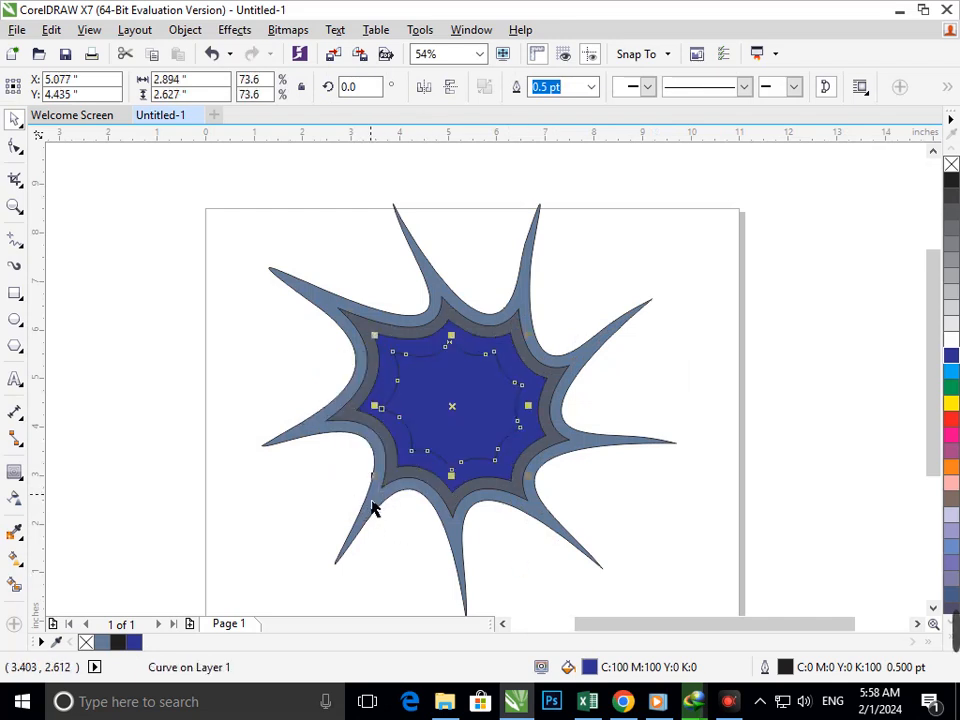
{"action": "left_click", "coordinate": [954, 374]}
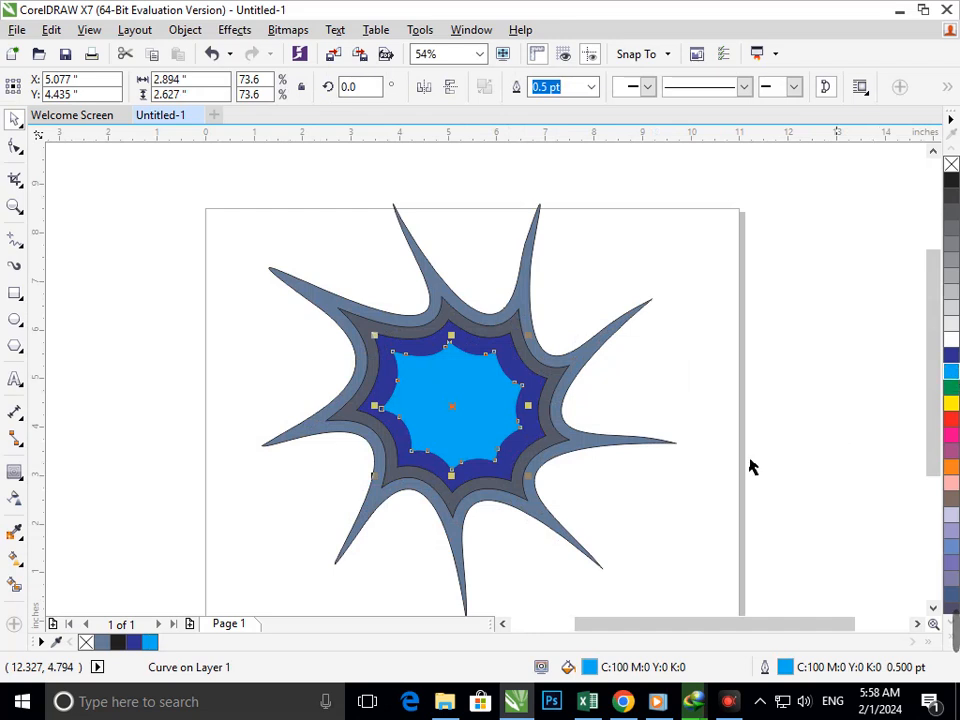
{"action": "left_click", "coordinate": [670, 520]}
- Create a smaller concentric copy of the cyan shape, about 1.65 by 1.50 inches, with a black fill and outline
{"action": "left_click", "coordinate": [430, 439]}
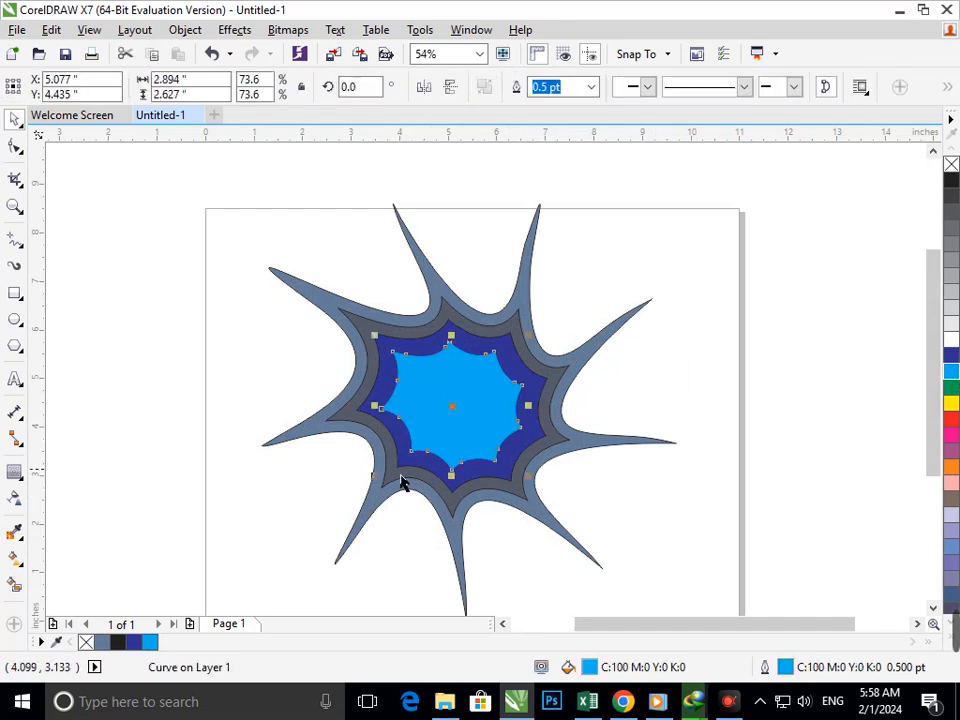
{"action": "left_click_drag", "start_coordinate": [385, 493], "coordinate": [407, 476]}
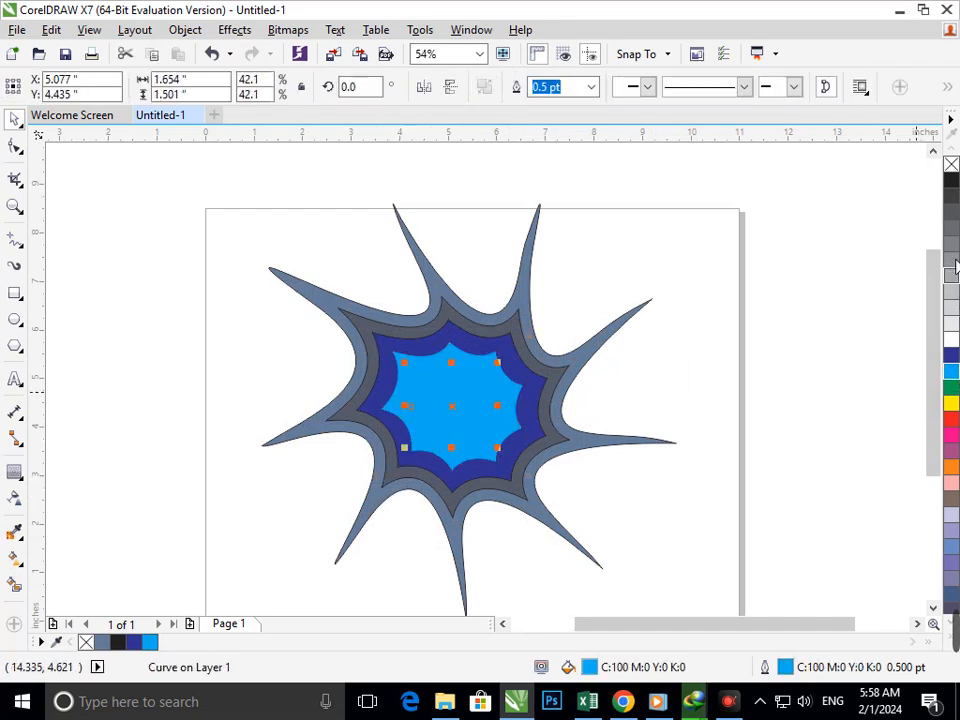
{"action": "left_click", "coordinate": [951, 181]}
{"action": "left_click", "coordinate": [699, 489]}
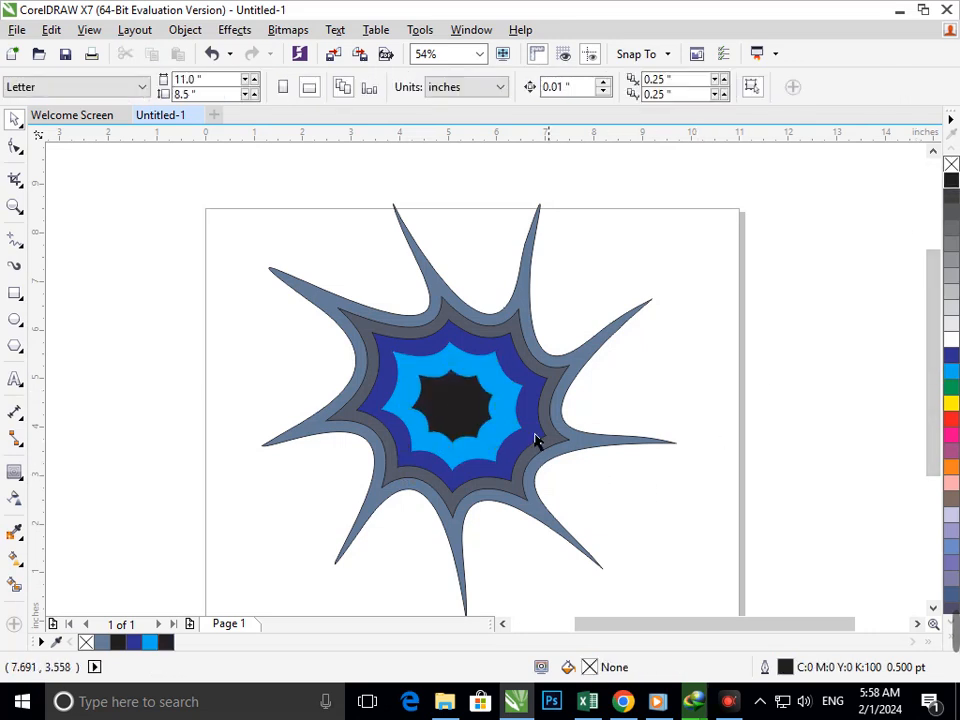
- Enlarge the black innermost shape about its centre to about 2.26 by 2.05 inches
{"action": "scroll", "coordinate": [535, 440], "scroll_direction": "down", "scroll_amount": 2}
{"action": "left_click_drag", "start_coordinate": [410, 311], "coordinate": [581, 426]}
{"action": "left_click", "coordinate": [538, 440]}
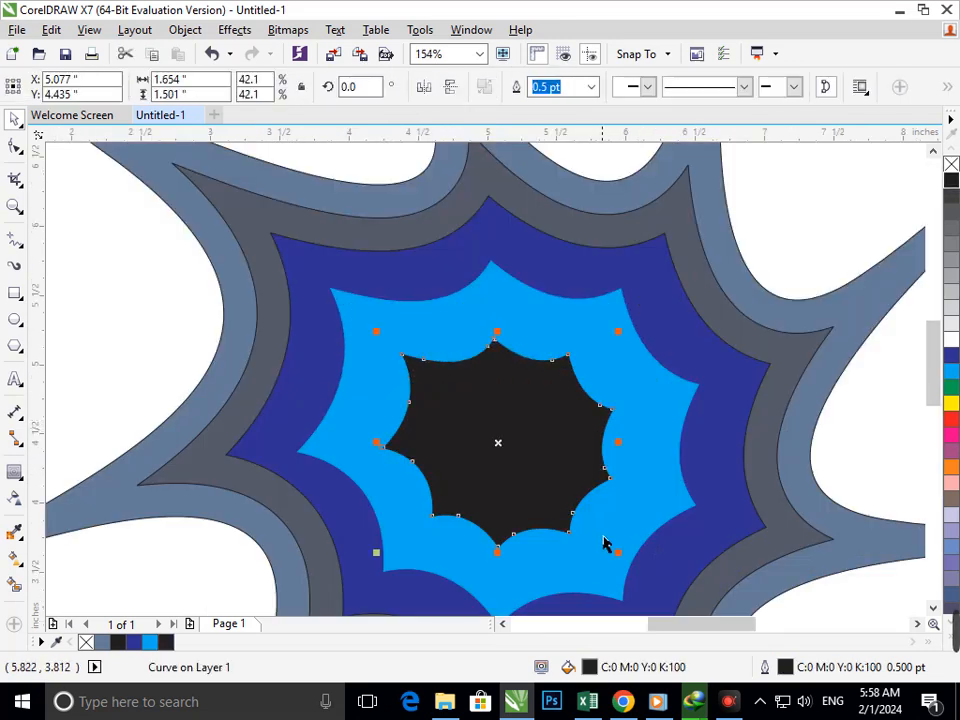
{"action": "left_click_drag", "start_coordinate": [628, 570], "coordinate": [655, 602]}
{"action": "left_click_drag", "start_coordinate": [672, 623], "coordinate": [671, 622]}
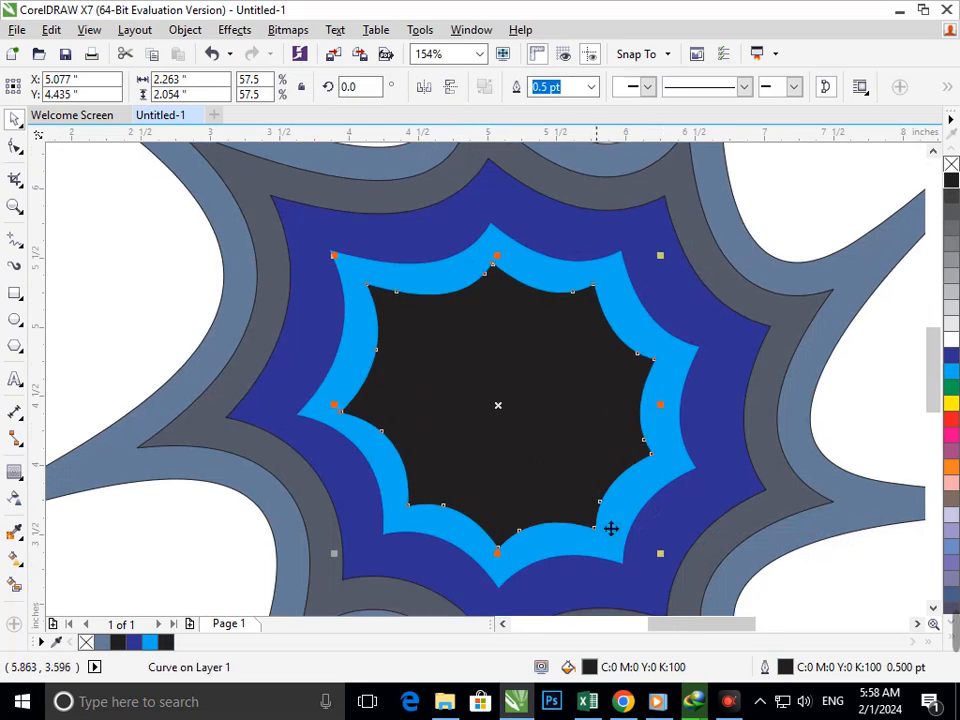
{"action": "key", "text": "F3"}
{"action": "left_click", "coordinate": [610, 532]}
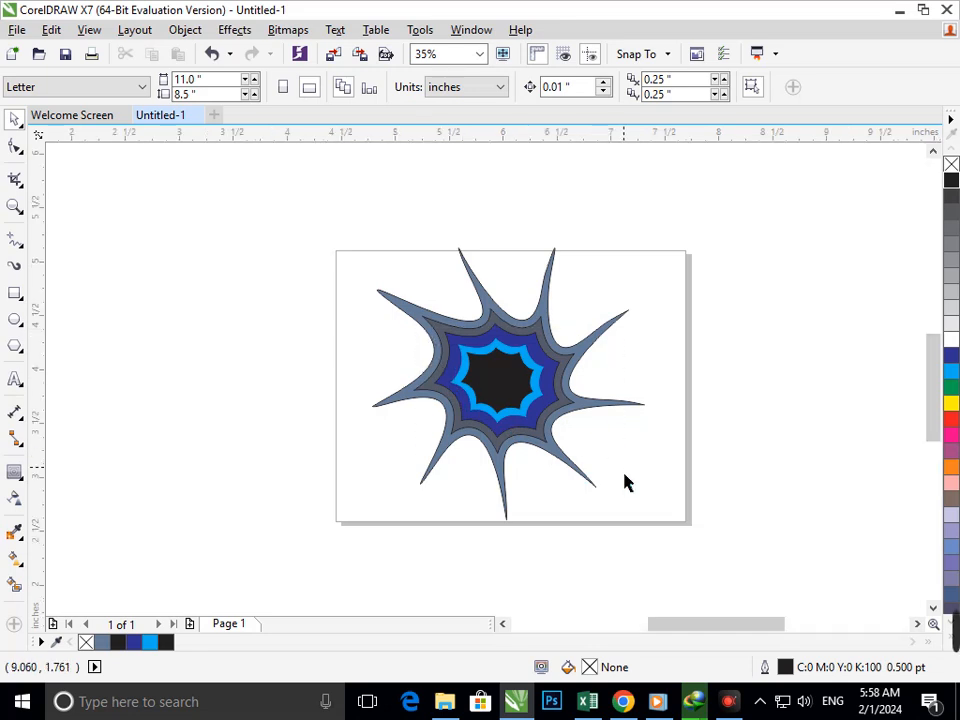
- Draw a straight 2-Point Line diagonally from the cyan shape's upper-left tip to its lower-right tip and colour its outline white
{"action": "scroll", "coordinate": [536, 426], "scroll_direction": "up", "scroll_amount": 3}
{"action": "scroll", "coordinate": [336, 260], "scroll_direction": "up", "scroll_amount": 1}
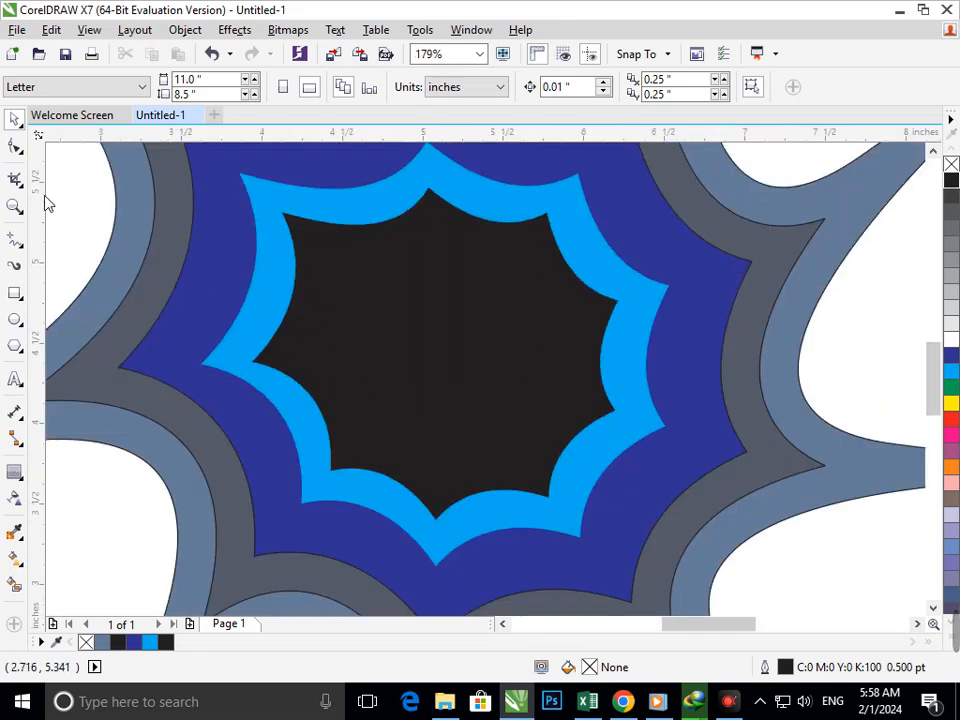
{"action": "left_click", "coordinate": [22, 247]}
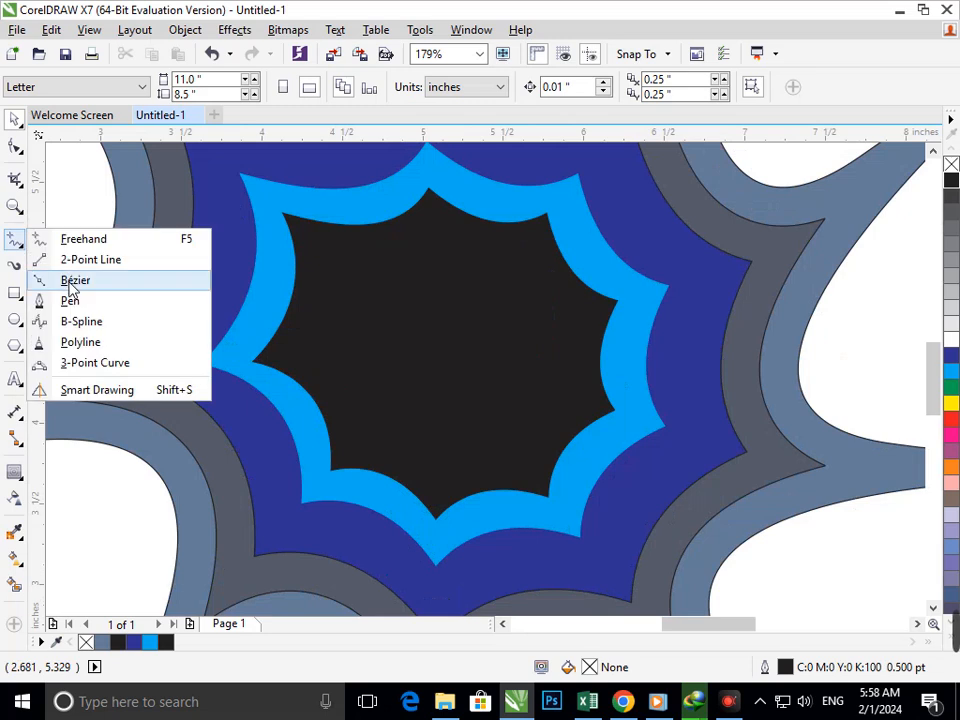
{"action": "left_click", "coordinate": [71, 280]}
{"action": "left_click", "coordinate": [284, 214]}
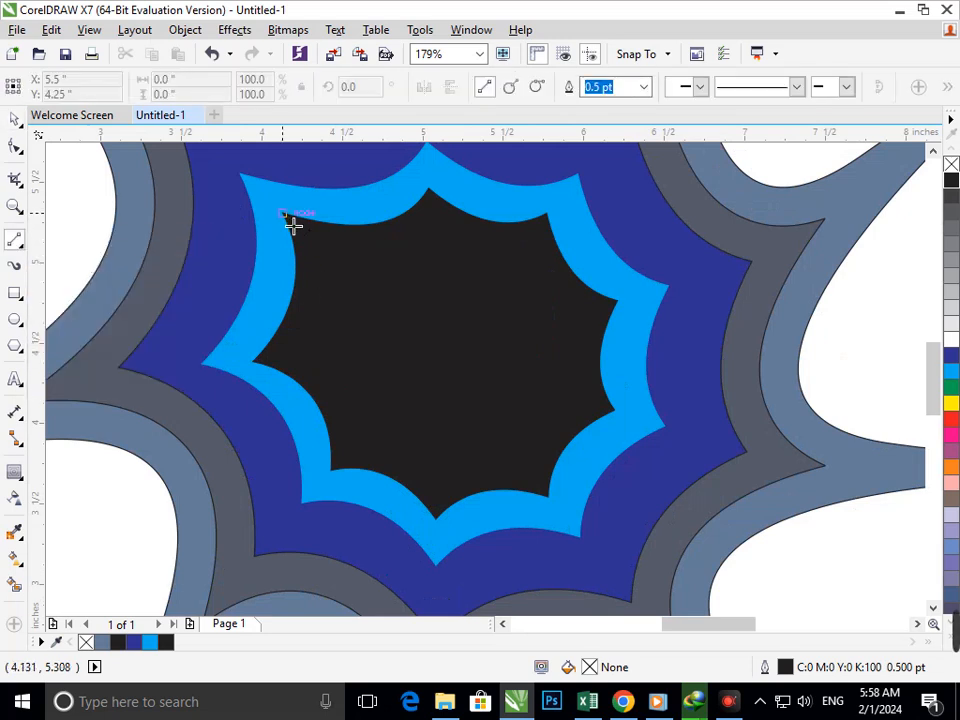
{"action": "left_click", "coordinate": [244, 178]}
{"action": "left_click", "coordinate": [589, 548]}
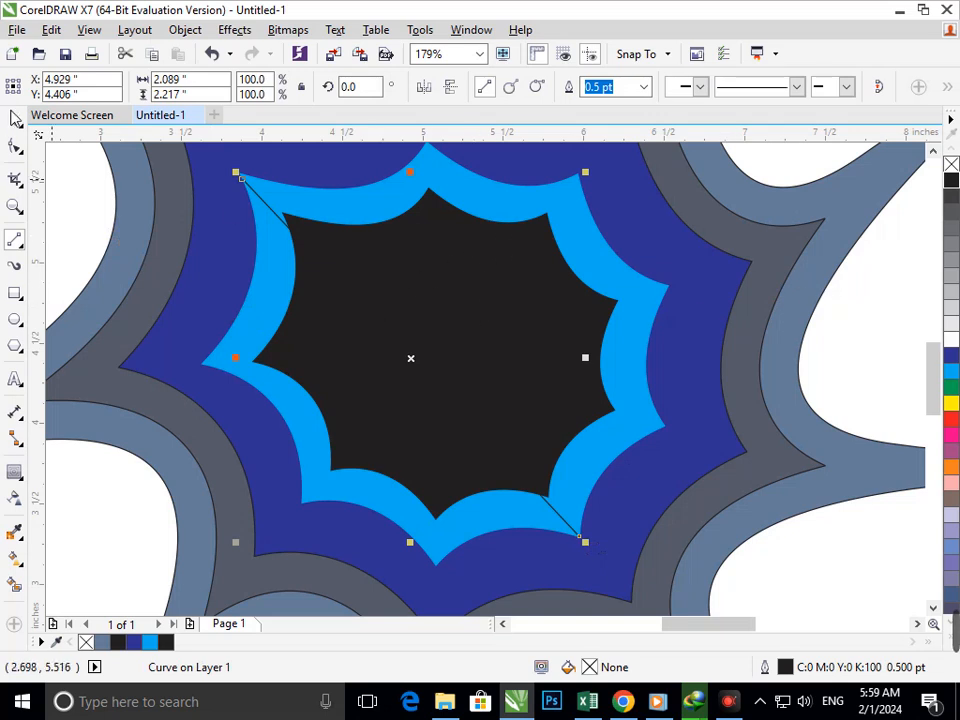
{"action": "key", "text": "space"}
{"action": "right_click", "coordinate": [951, 340]}
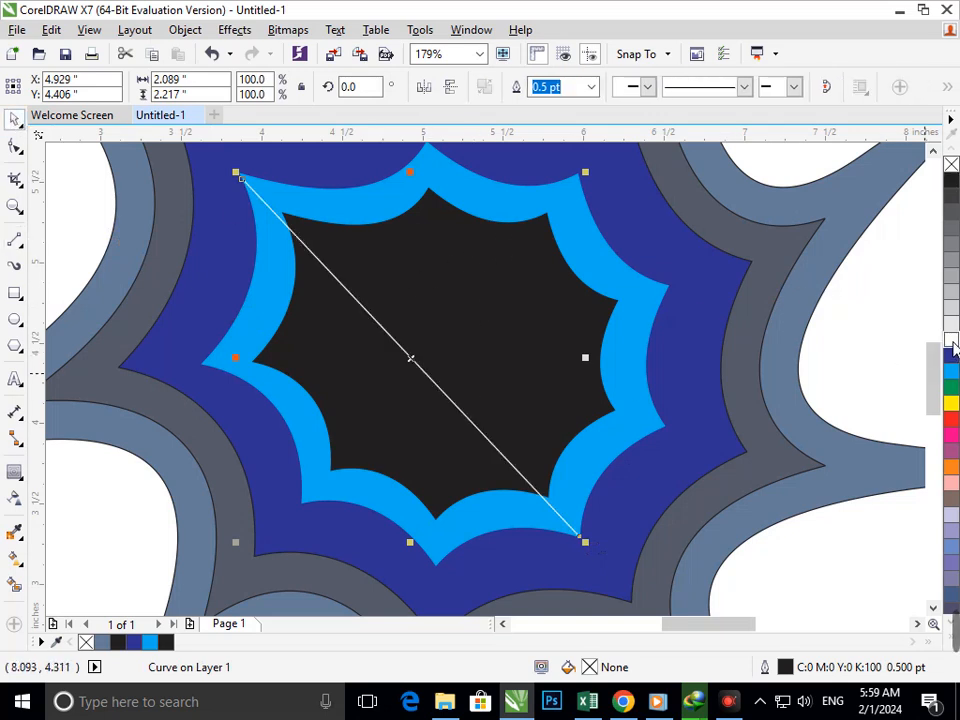
- Fill the diagonal line with white and move its rotation centre to the centre of the black shape
{"action": "left_click", "coordinate": [951, 340]}
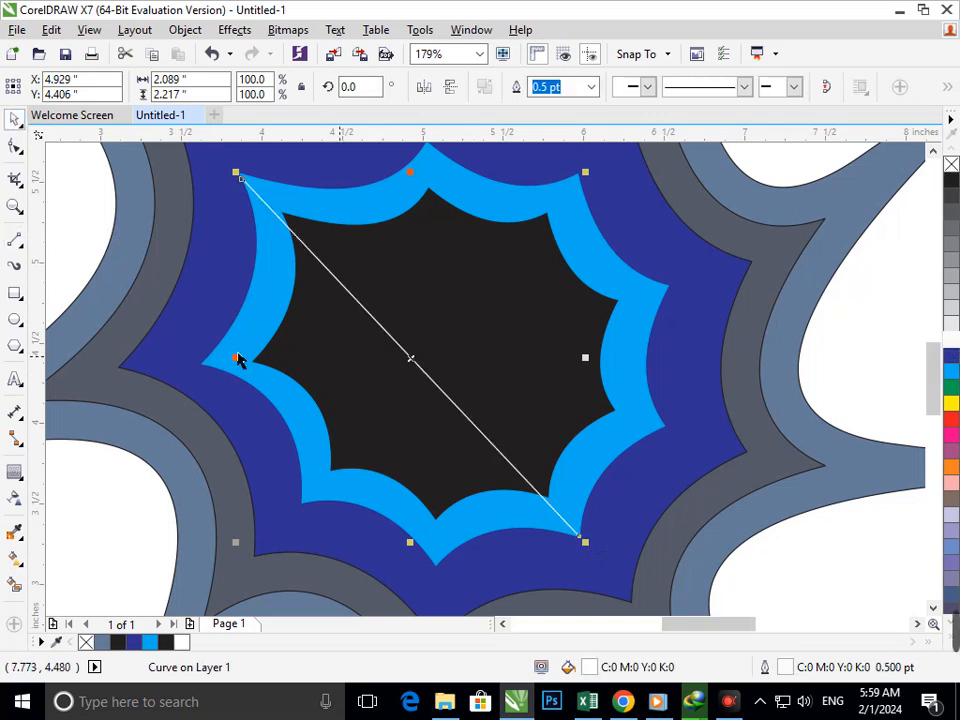
{"action": "left_click", "coordinate": [421, 368]}
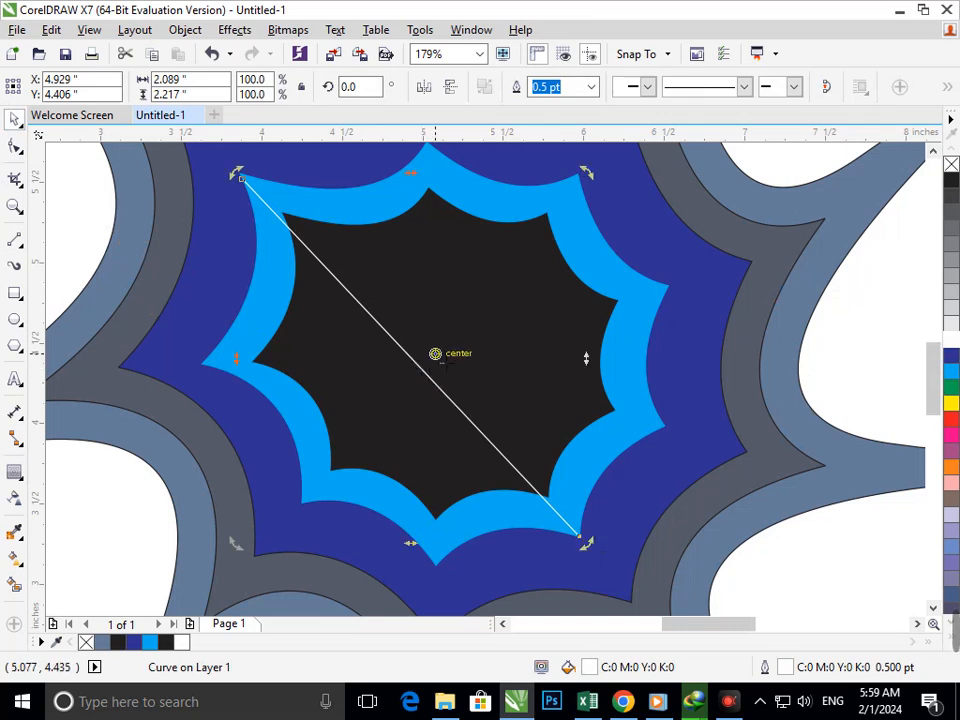
{"action": "left_click_drag", "start_coordinate": [584, 546], "coordinate": [111, 386]}
{"action": "key", "text": "ctrl+z"}
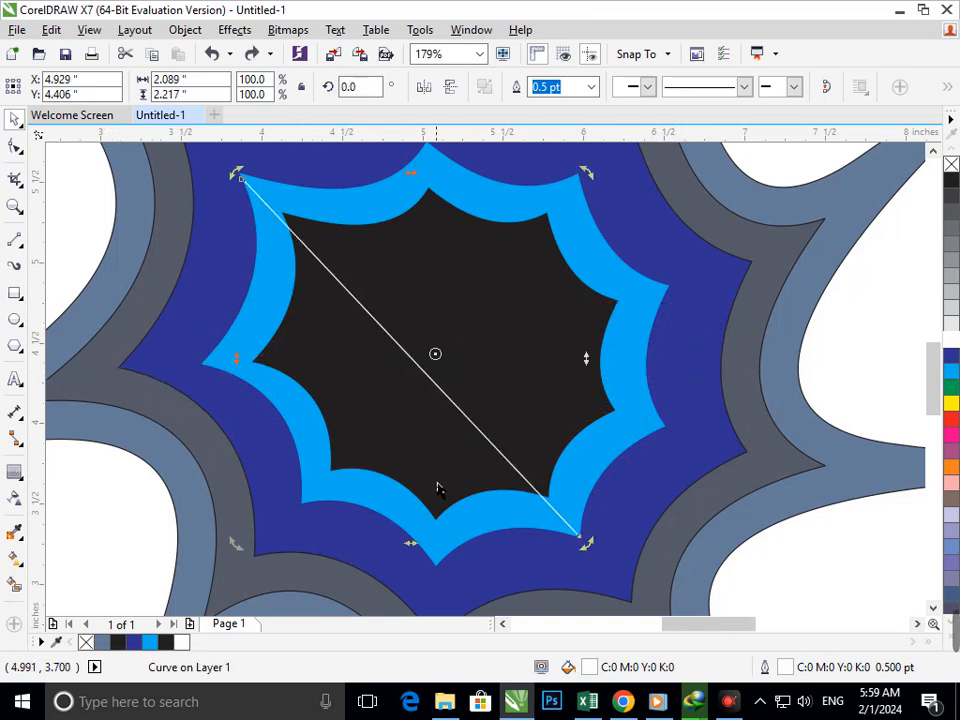
{"action": "left_click", "coordinate": [122, 225]}
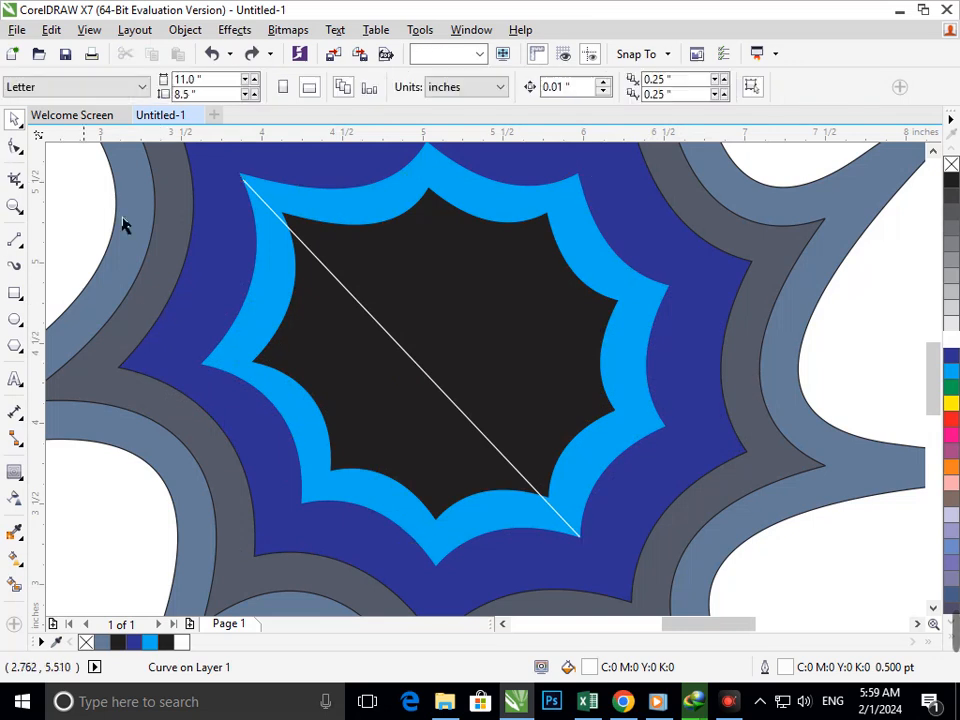
{"action": "left_click", "coordinate": [450, 407]}
{"action": "left_click", "coordinate": [450, 397]}
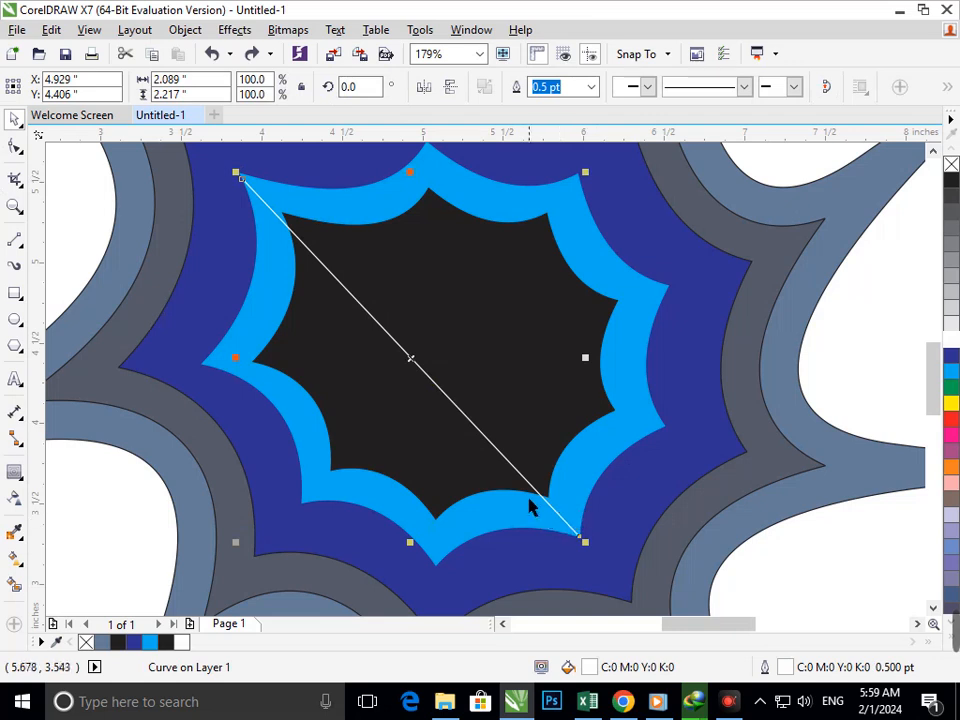
{"action": "left_click", "coordinate": [487, 438]}
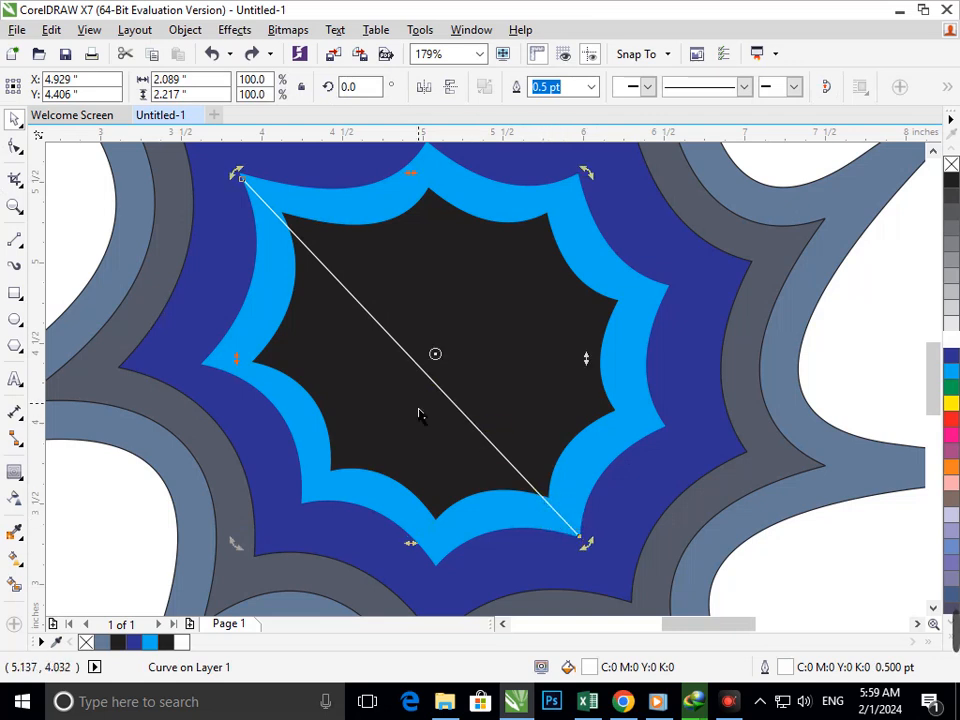
{"action": "mouse_move", "coordinate": [459, 411]}
{"action": "left_mouse_down"}
{"action": "mouse_move", "coordinate": [474, 406]}
{"action": "mouse_move", "coordinate": [454, 392]}
{"action": "left_mouse_up"}
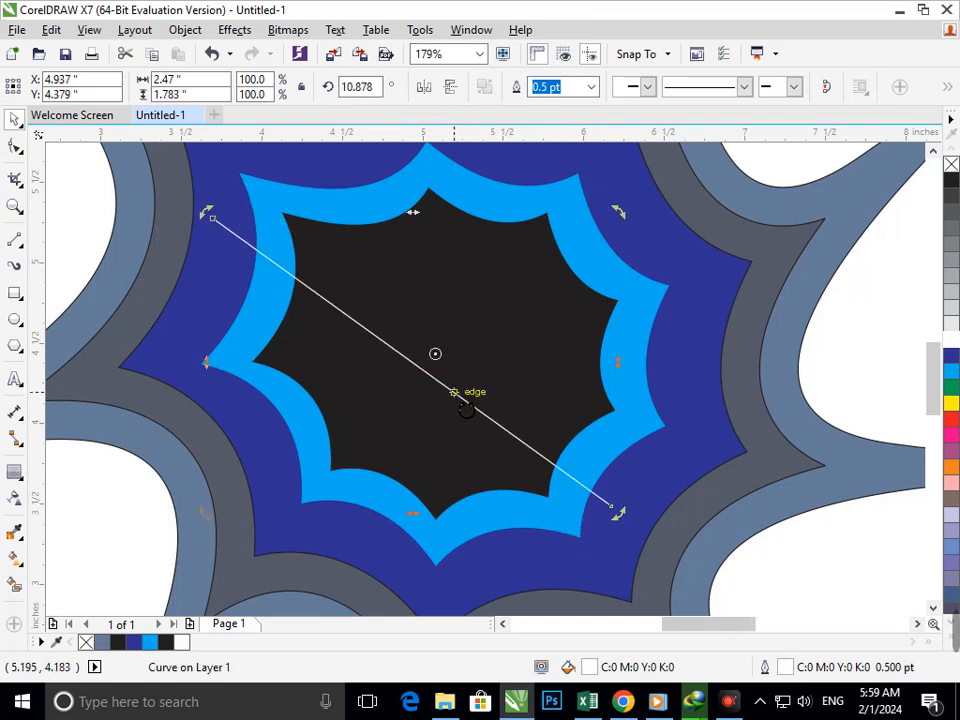
{"action": "key", "text": "ctrl+z"}
{"action": "left_click", "coordinate": [453, 410]}
{"action": "key", "text": "Escape"}
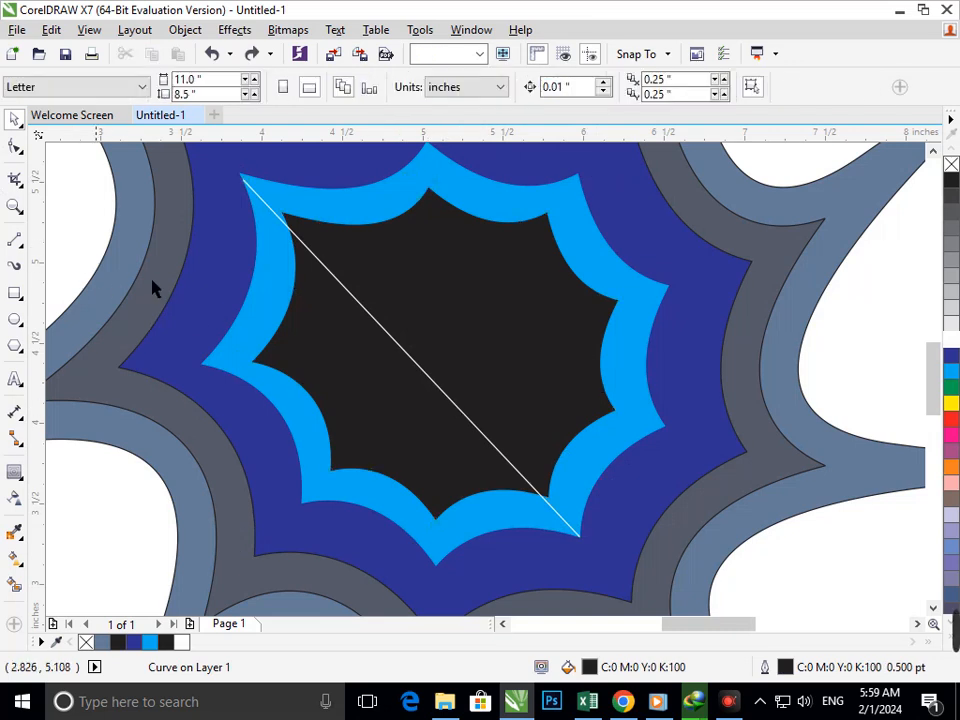
- Move the diagonal line across the black shape's centre and create a near-vertical copy rotated about that centre to about 318.4°
{"action": "mouse_move", "coordinate": [443, 400]}
{"action": "left_mouse_down"}
{"action": "mouse_move", "coordinate": [462, 376]}
{"action": "mouse_move", "coordinate": [452, 362]}
{"action": "mouse_move", "coordinate": [439, 367]}
{"action": "left_mouse_up"}
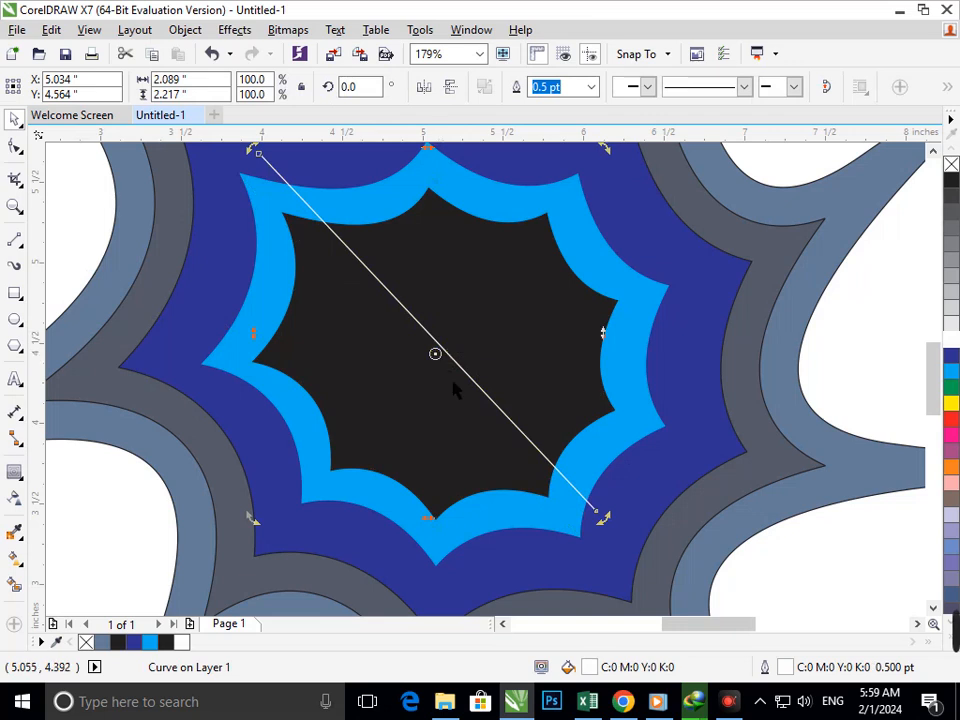
{"action": "left_click_drag", "start_coordinate": [604, 518], "coordinate": [461, 594]}
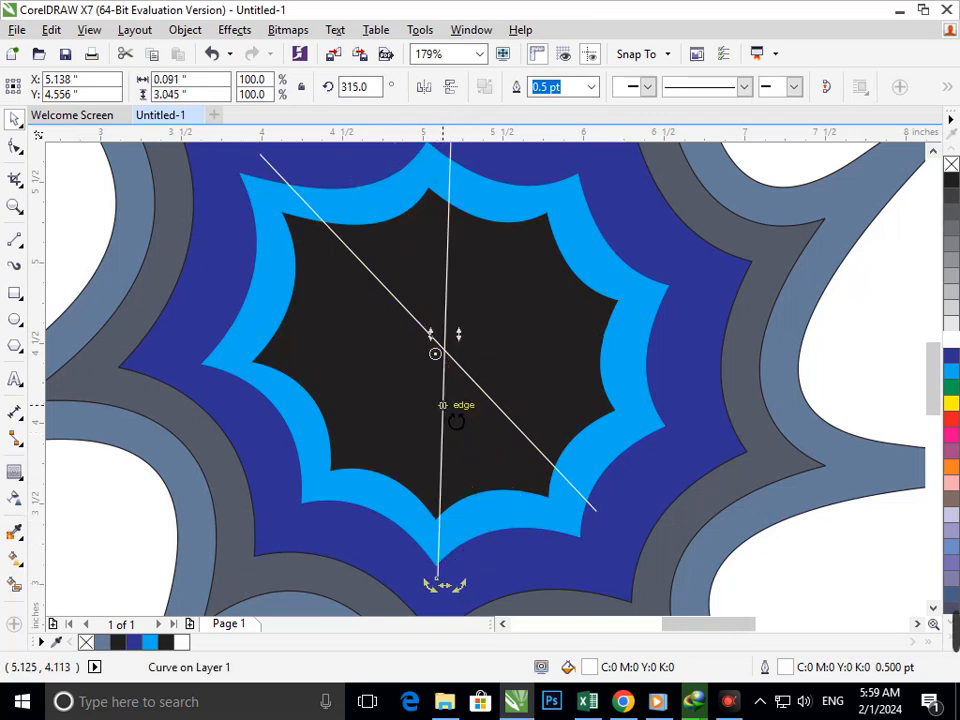
{"action": "left_click", "coordinate": [455, 421]}
{"action": "left_click", "coordinate": [450, 553]}
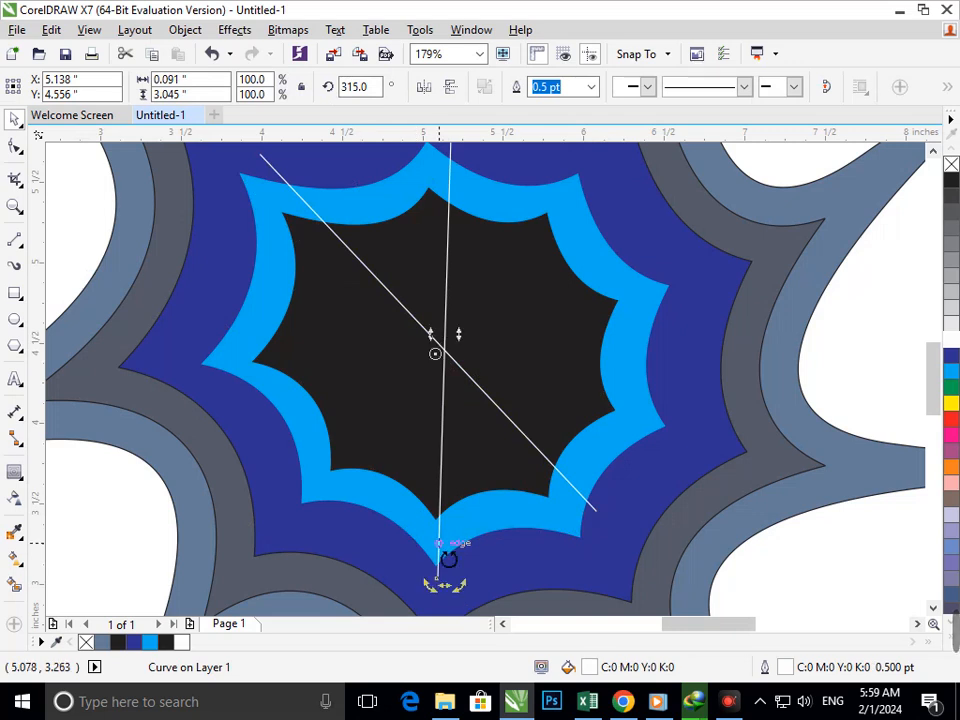
{"action": "left_click_drag", "start_coordinate": [438, 588], "coordinate": [470, 492]}
{"action": "scroll", "coordinate": [476, 480], "scroll_direction": "down", "scroll_amount": 2}
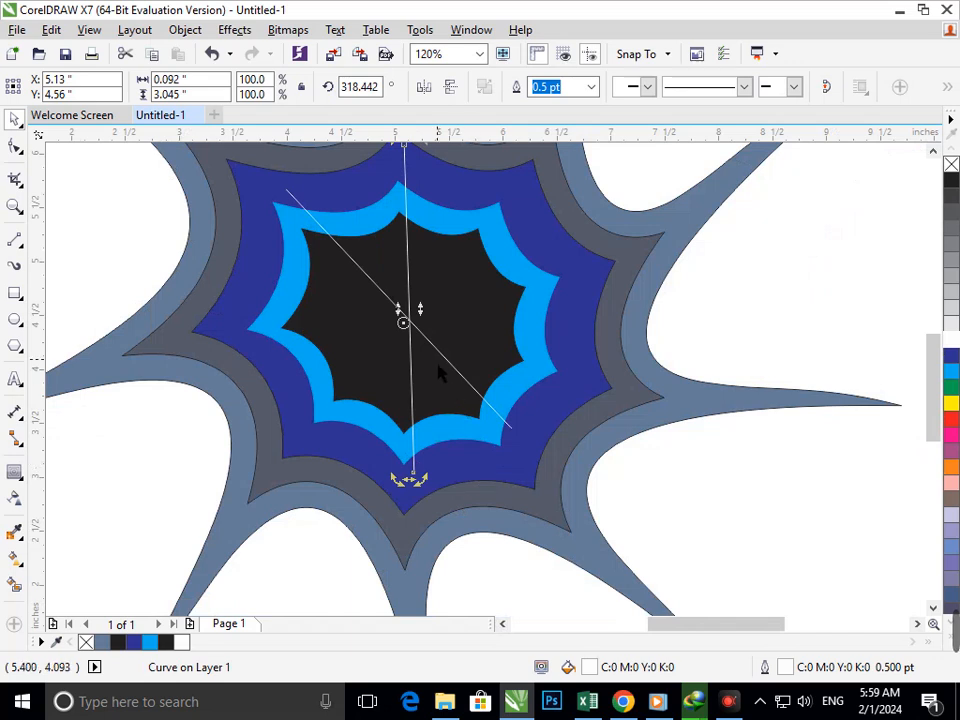
{"action": "key", "text": "Escape"}
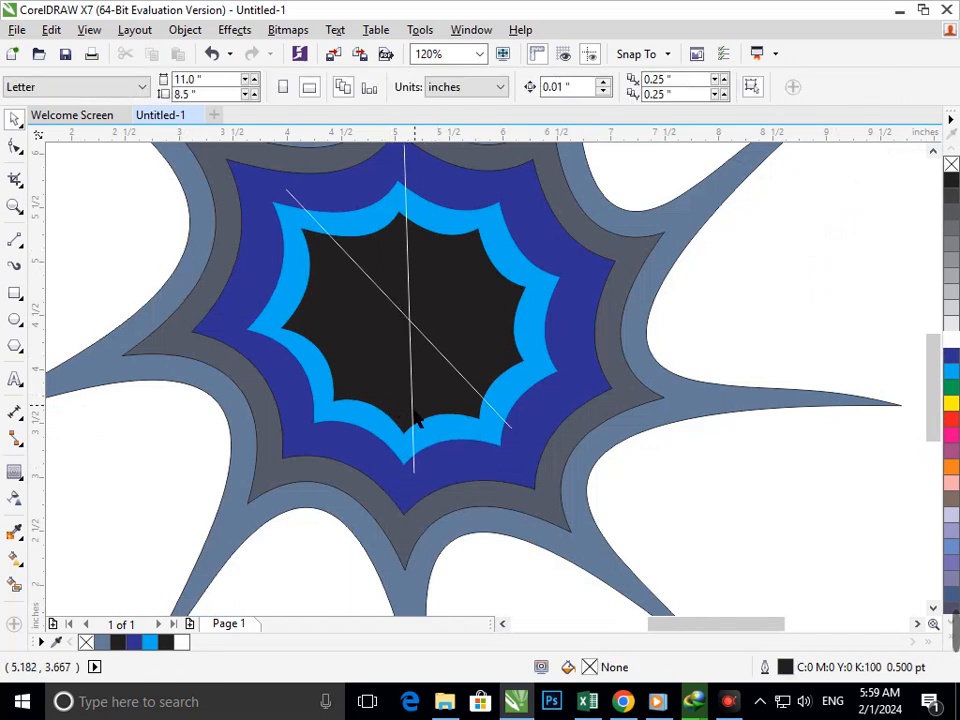
- Move the near-vertical line onto the shapes' upper and lower tips and lengthen it to about 4.08 inches
{"action": "left_click", "coordinate": [415, 420]}
{"action": "left_click_drag", "start_coordinate": [414, 420], "coordinate": [405, 420]}
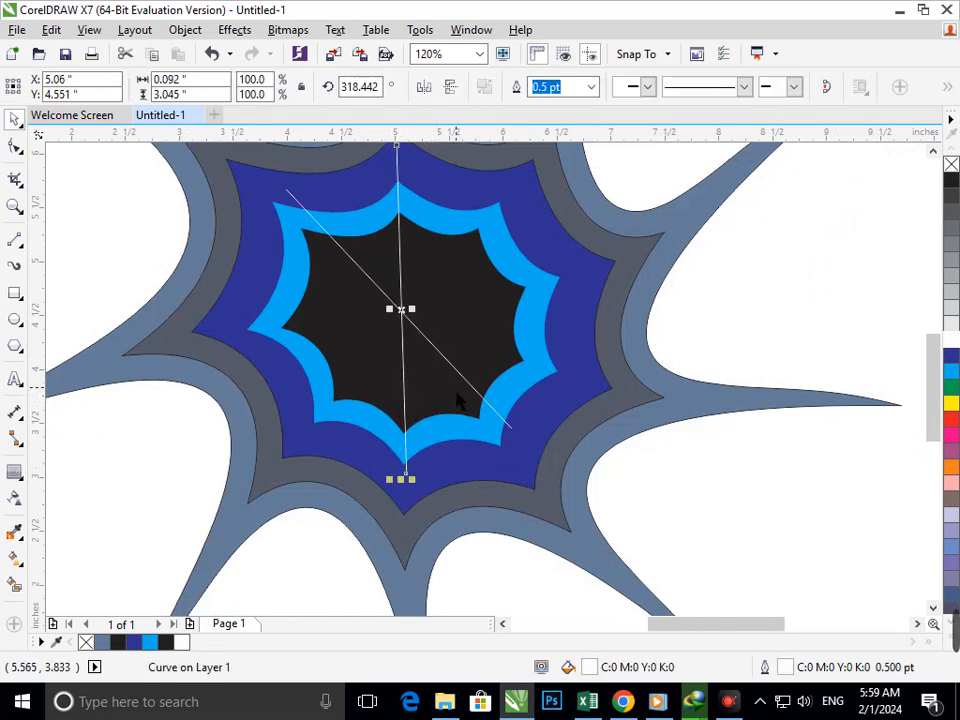
{"action": "left_click_drag", "start_coordinate": [414, 496], "coordinate": [606, 563]}
- Rotate a copy of the near-vertical line into a diagonal running towards the dark blue shape's upper-left and lower-right tips
{"action": "left_click", "coordinate": [420, 466]}
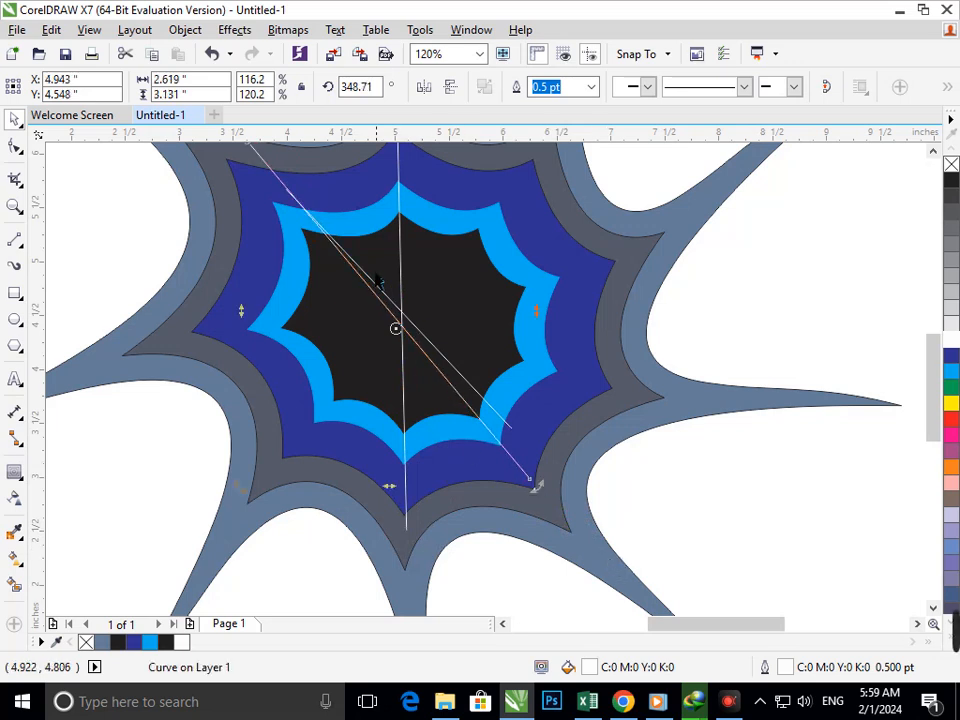
{"action": "left_click_drag", "start_coordinate": [555, 498], "coordinate": [619, 594]}
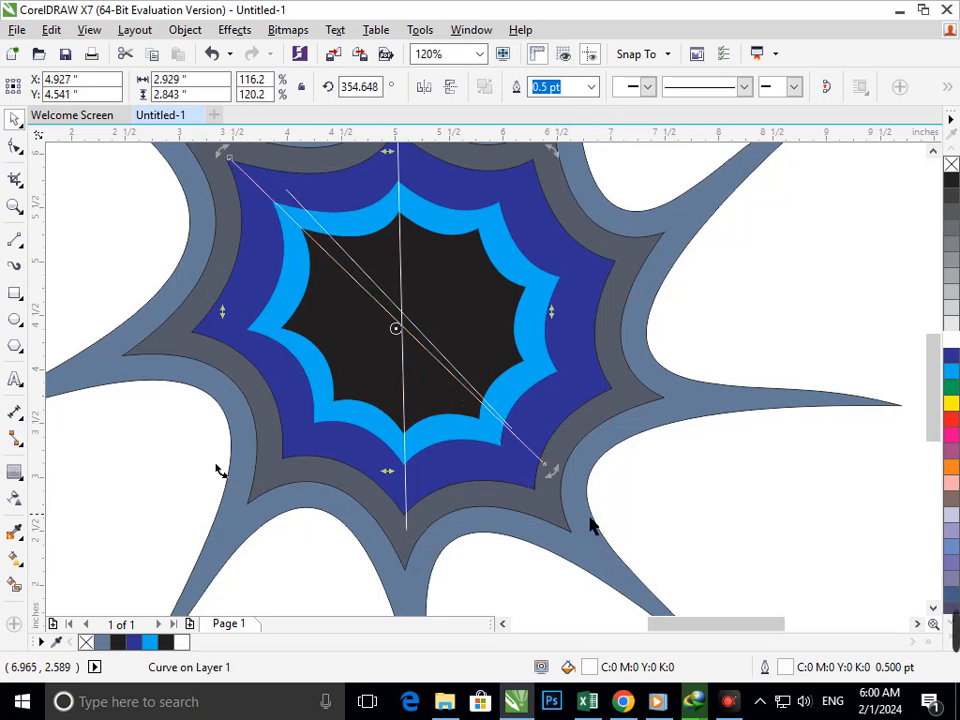
{"action": "left_click_drag", "start_coordinate": [569, 485], "coordinate": [550, 504]}
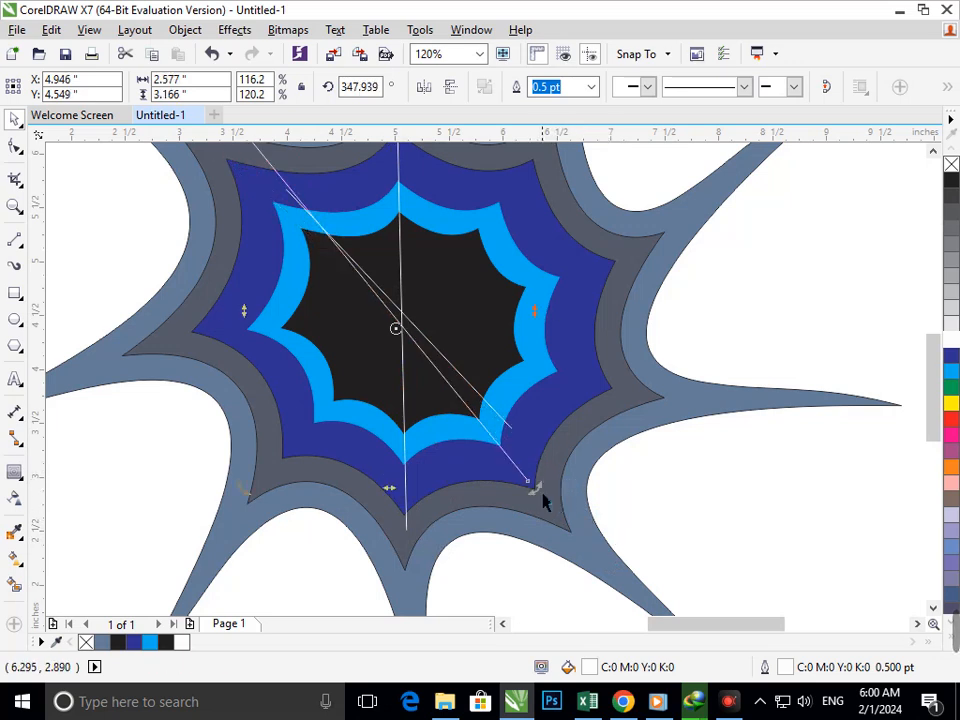
{"action": "scroll", "coordinate": [481, 427], "scroll_direction": "down", "scroll_amount": 4}
{"action": "scroll", "coordinate": [558, 462], "scroll_direction": "up", "scroll_amount": 4}
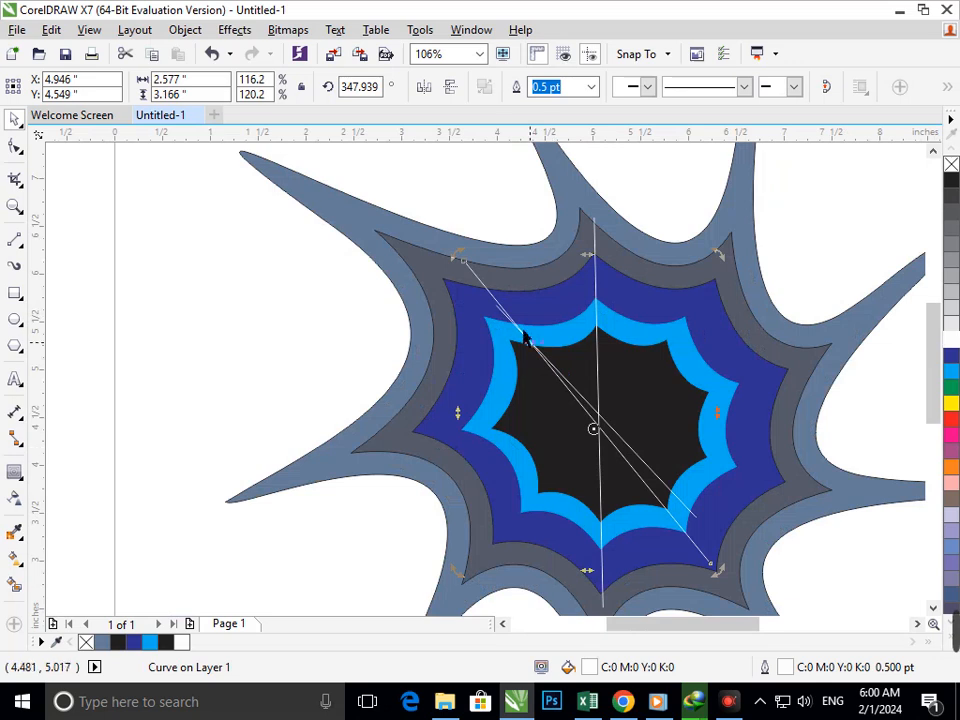
{"action": "left_click_drag", "start_coordinate": [470, 278], "coordinate": [447, 286]}
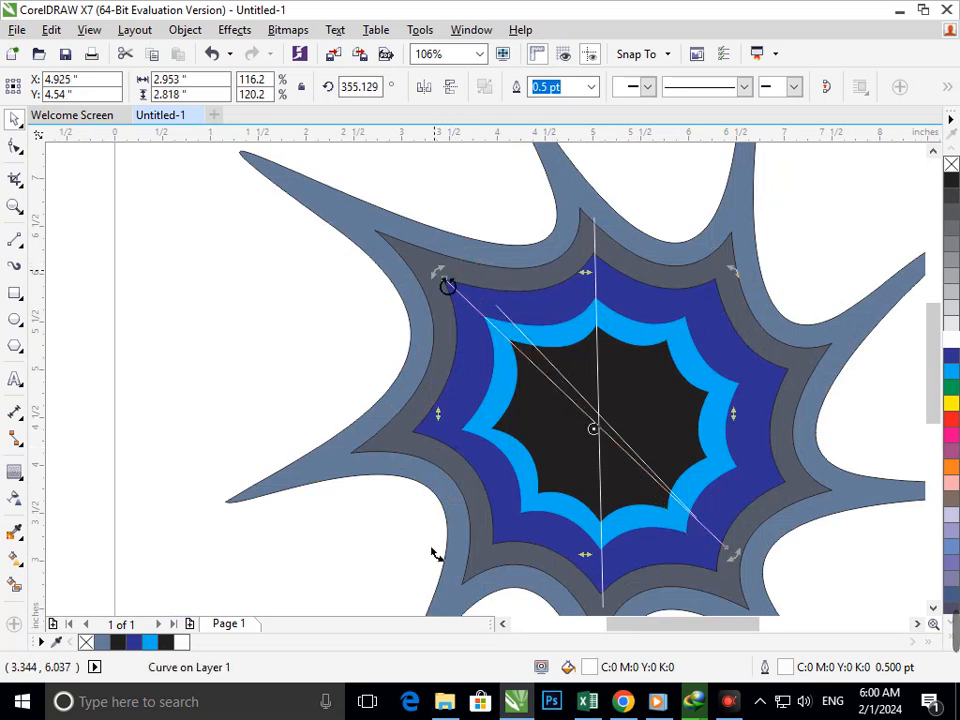
{"action": "left_click", "coordinate": [822, 603]}
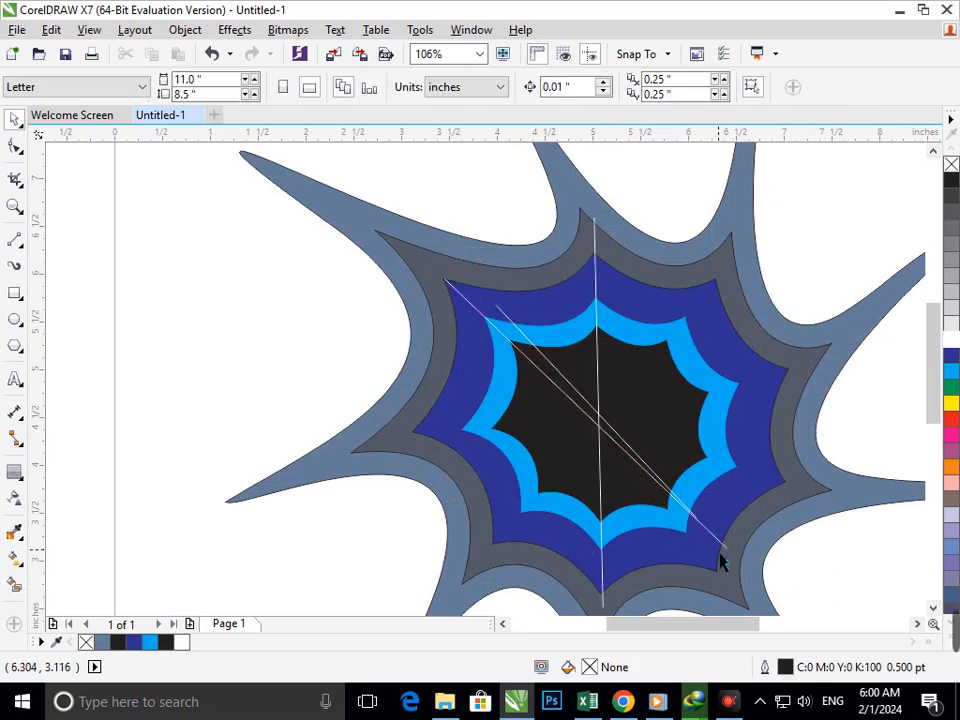
{"action": "left_click", "coordinate": [455, 303]}
{"action": "left_click", "coordinate": [452, 294]}
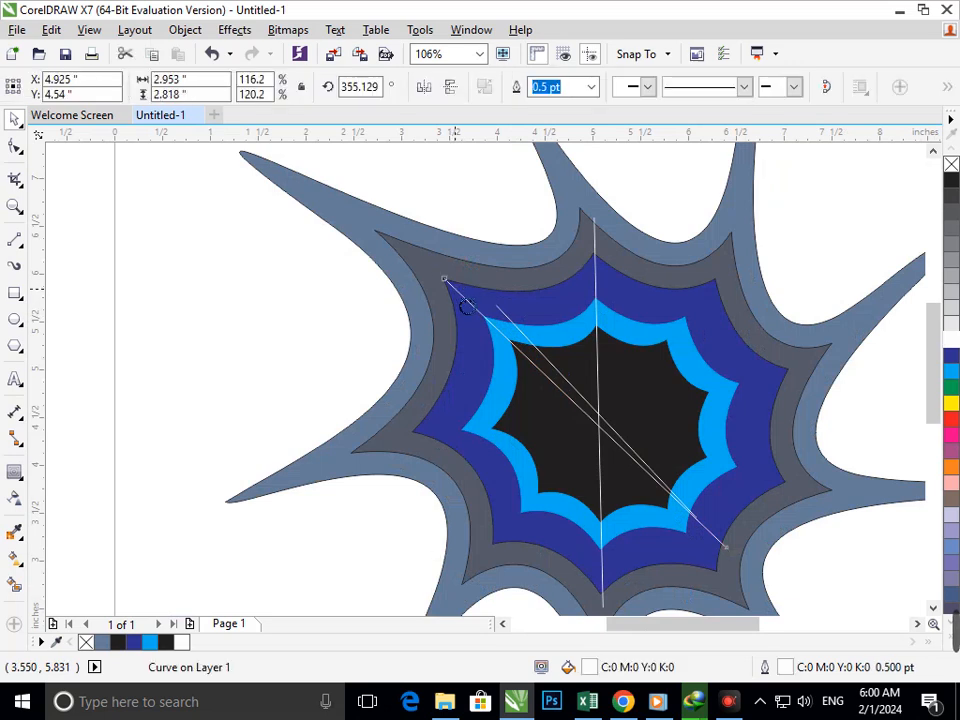
{"action": "left_click_drag", "start_coordinate": [438, 292], "coordinate": [466, 258]}
- Move the new diagonal line's upper end node over to the dark blue shape's upper-left tip
{"action": "left_click", "coordinate": [297, 333]}
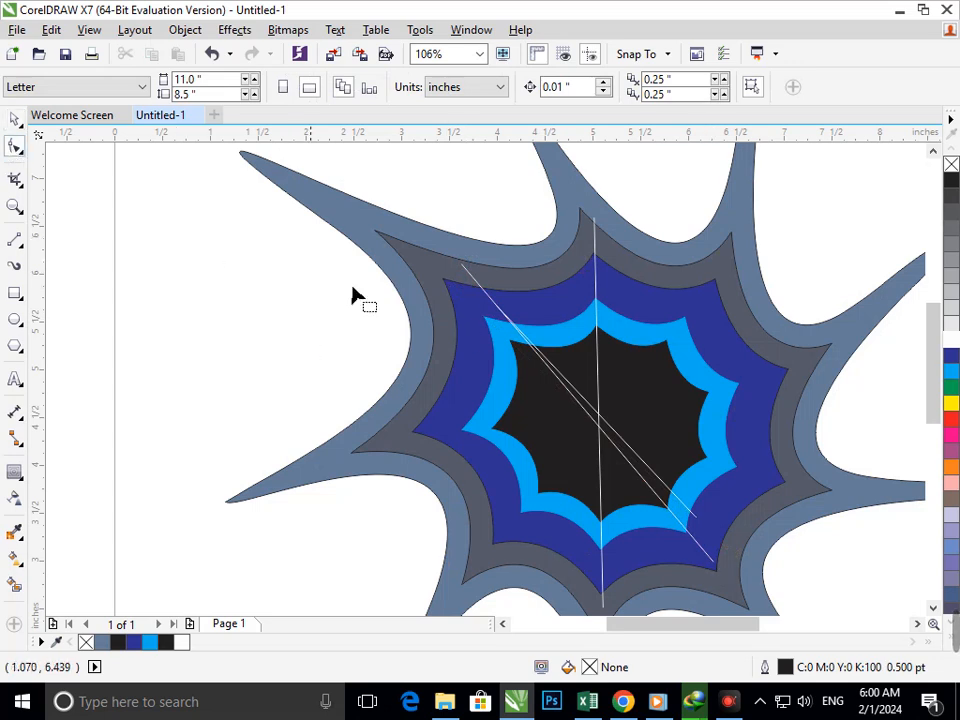
{"action": "scroll", "coordinate": [475, 290], "scroll_direction": "up", "scroll_amount": 5}
{"action": "key", "text": "F10"}
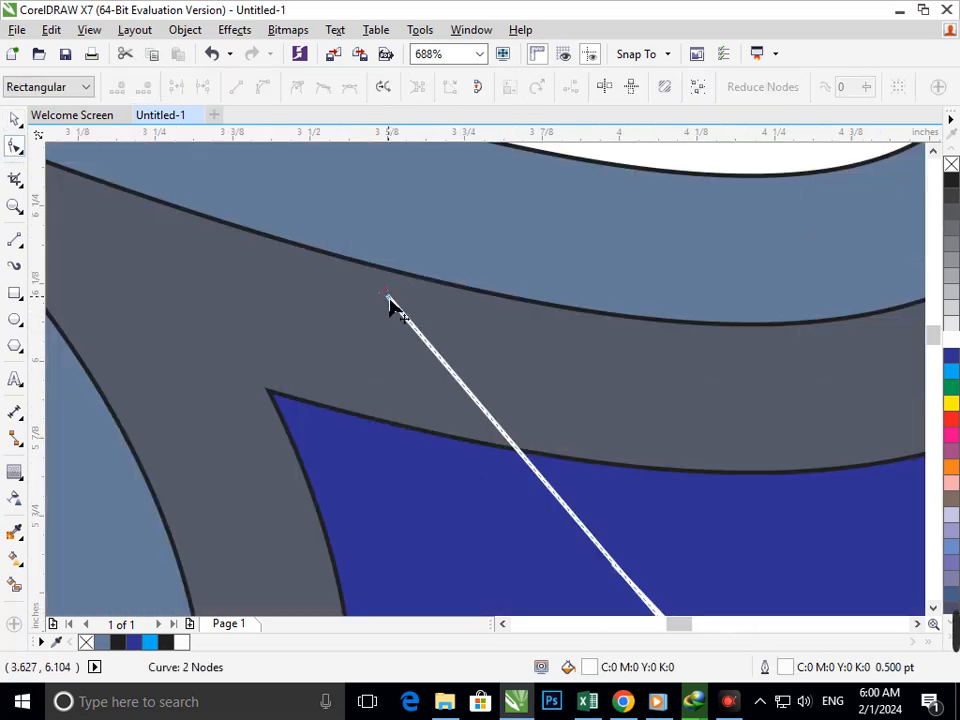
{"action": "left_click_drag", "start_coordinate": [388, 300], "coordinate": [296, 343]}
{"action": "scroll", "coordinate": [418, 422], "scroll_direction": "down", "scroll_amount": 5}
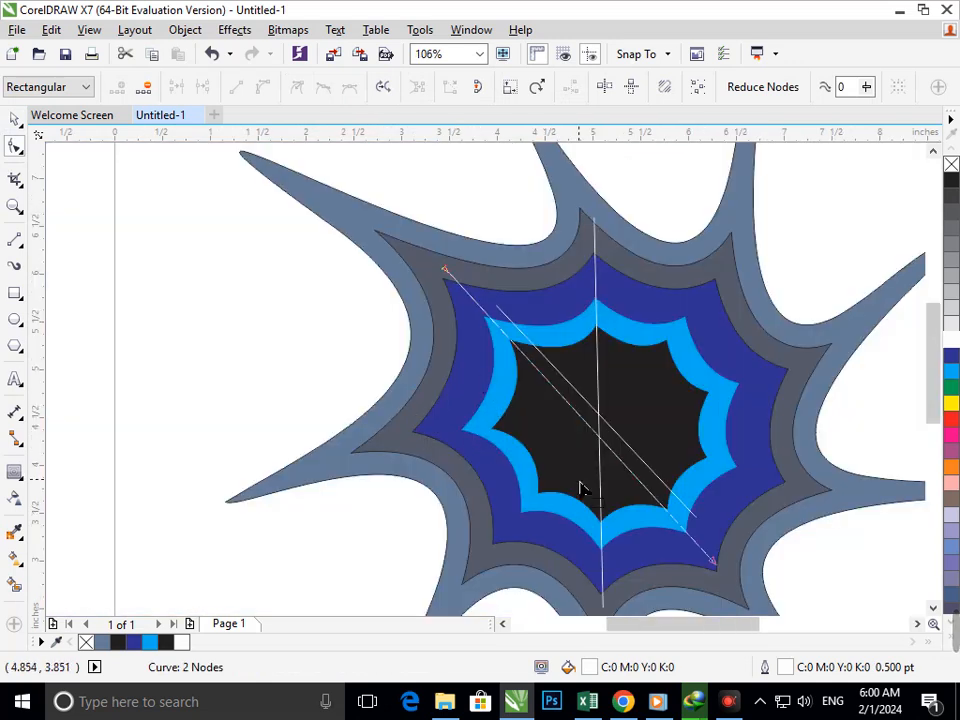
- Delete the original, shorter white diagonal line
{"action": "left_click", "coordinate": [14, 119]}
{"action": "left_click", "coordinate": [62, 300]}
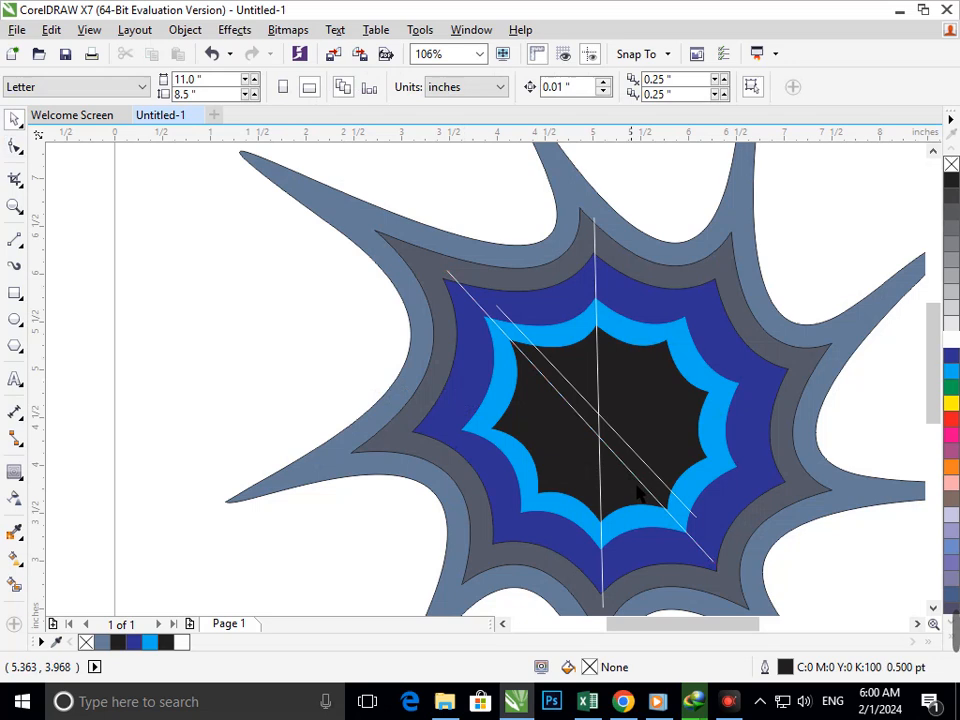
{"action": "left_click", "coordinate": [680, 513]}
{"action": "key", "text": "Delete"}
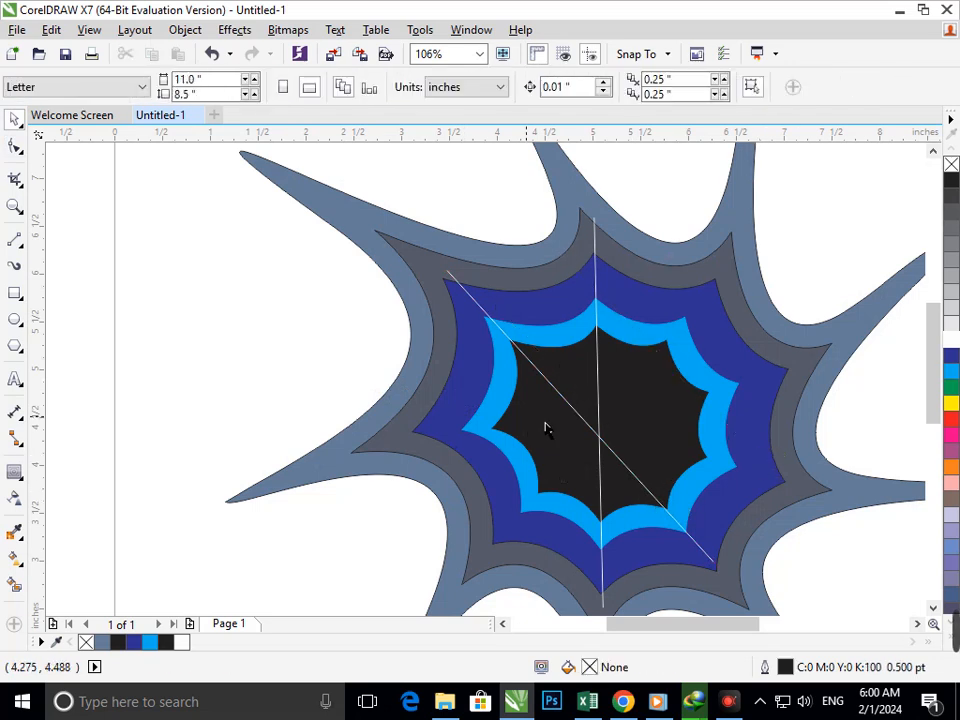
- Rotate a copy of the near-vertical line to about 271.1° and move its lower end node towards the grey shape's lower-left tip
{"action": "left_click", "coordinate": [603, 296]}
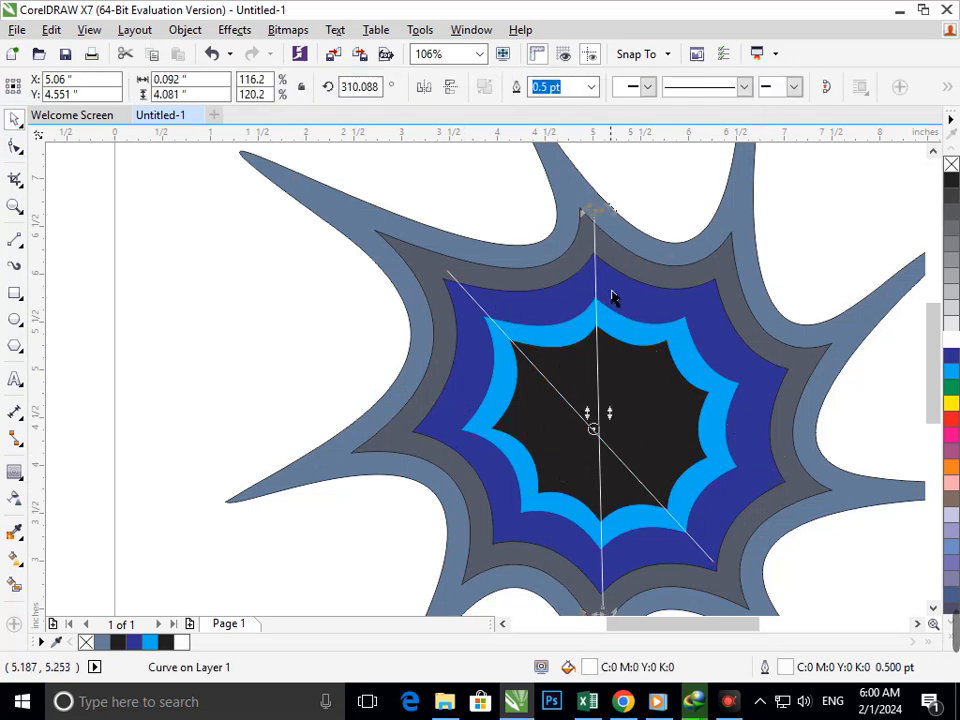
{"action": "left_click_drag", "start_coordinate": [613, 232], "coordinate": [726, 317]}
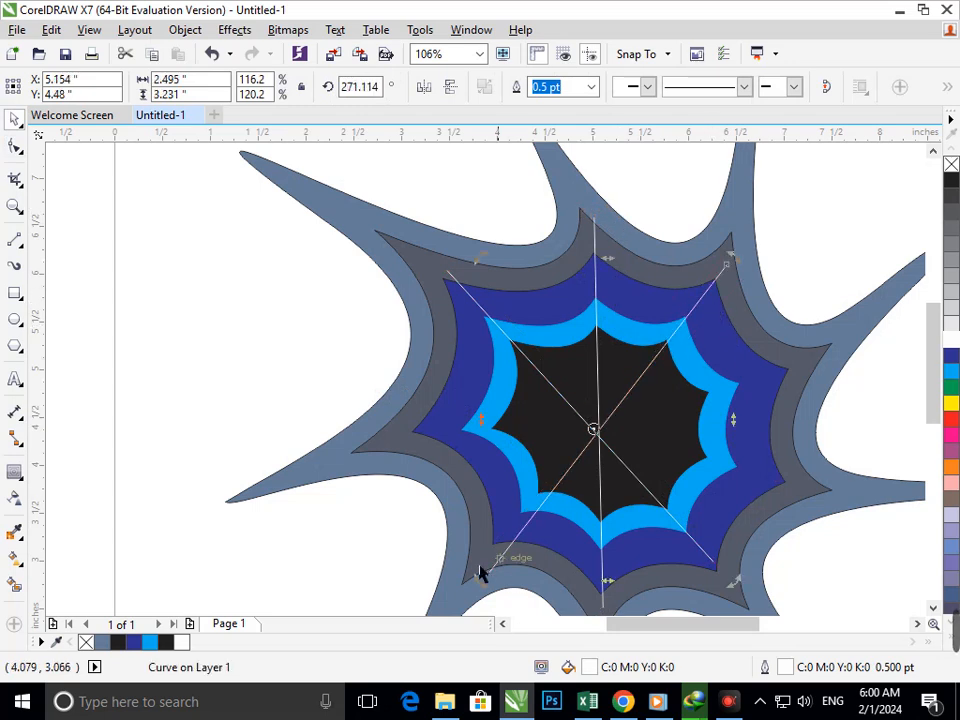
{"action": "left_click", "coordinate": [15, 147]}
{"action": "left_click_drag", "start_coordinate": [488, 579], "coordinate": [473, 572]}
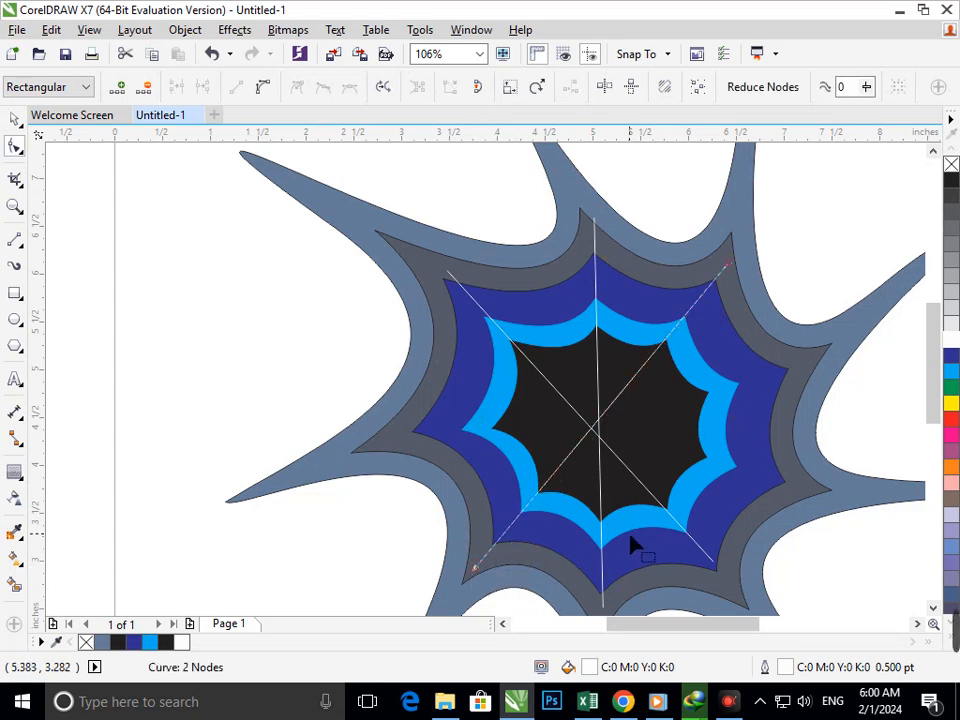
{"action": "left_click", "coordinate": [15, 119]}
{"action": "key", "text": "Escape"}
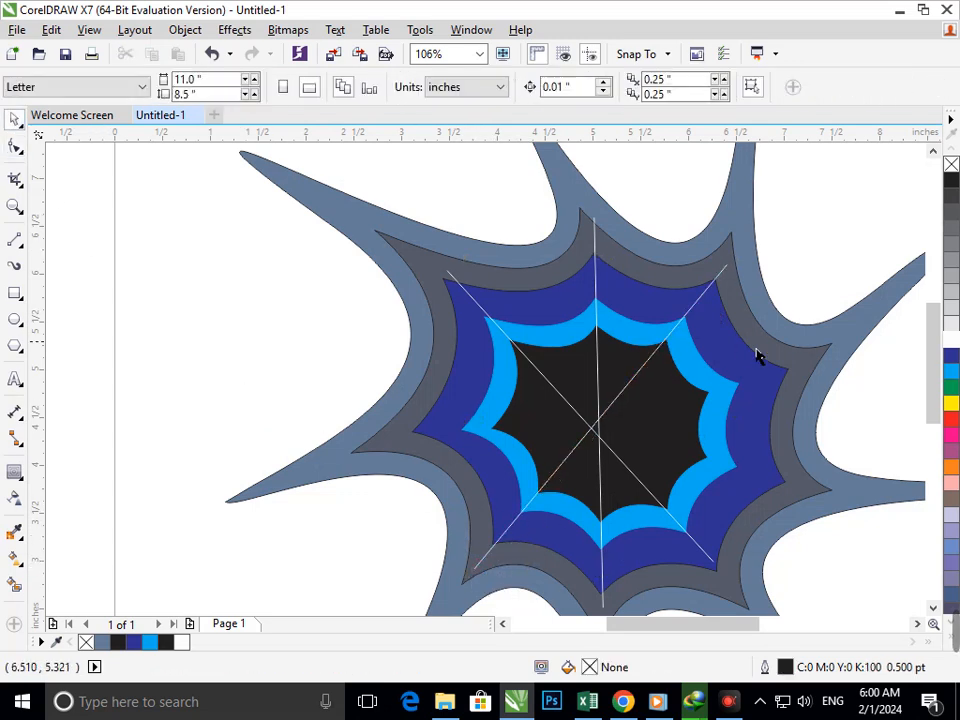
- Rotate a copy of the upper-right to lower-left diagonal line to about 221.1°, making it nearly horizontal
{"action": "left_click", "coordinate": [731, 292]}
{"action": "left_click", "coordinate": [731, 290]}
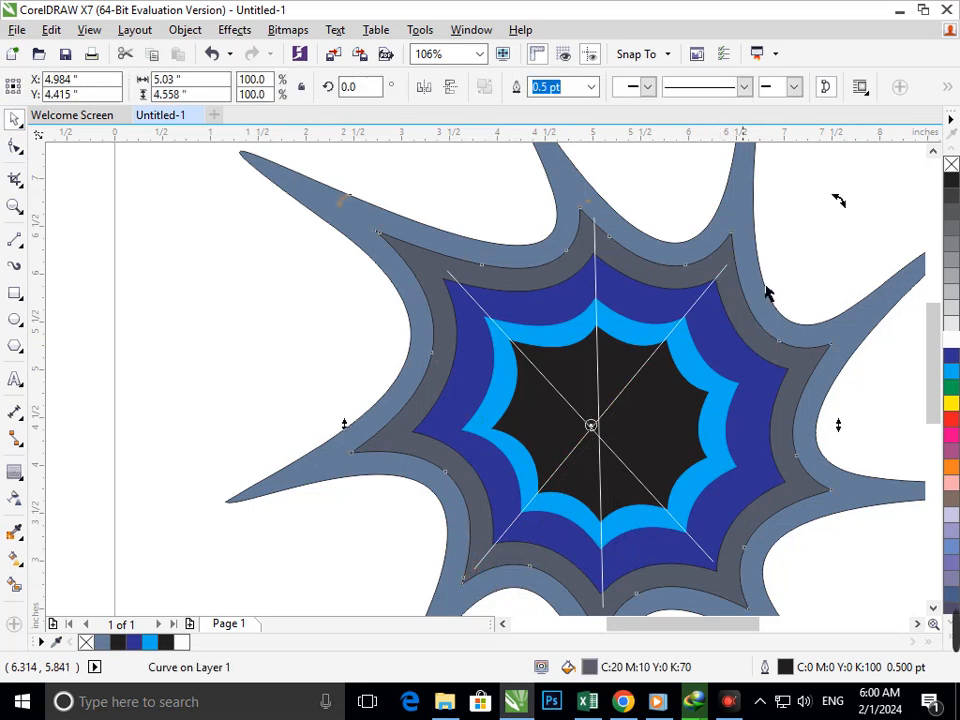
{"action": "key", "text": "Escape"}
{"action": "left_click", "coordinate": [621, 400]}
{"action": "left_click", "coordinate": [633, 410]}
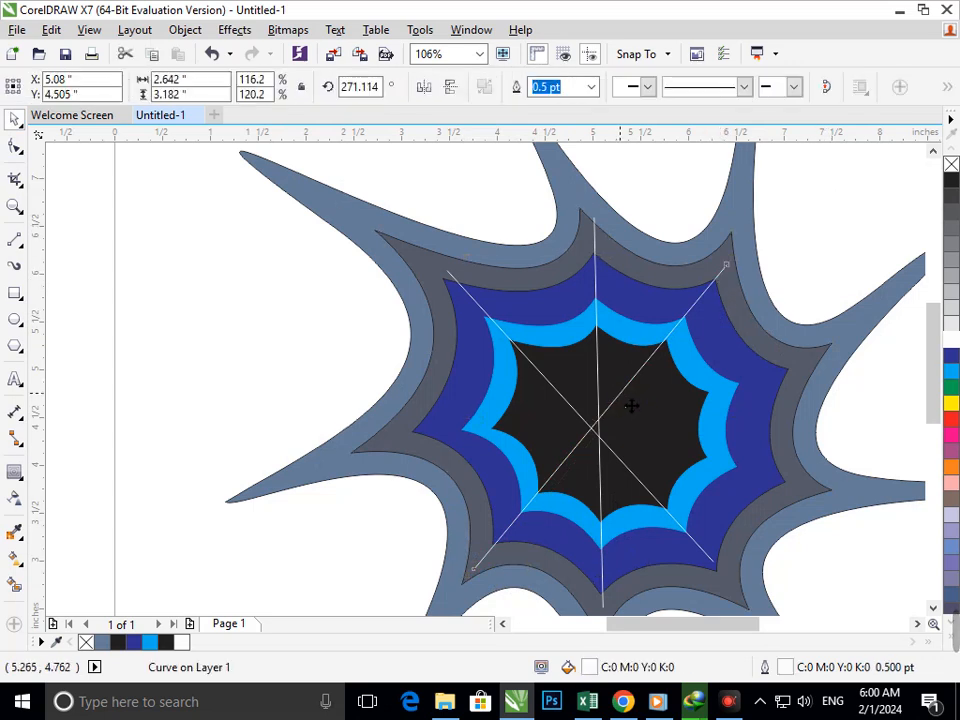
{"action": "left_click_drag", "start_coordinate": [478, 594], "coordinate": [347, 442]}
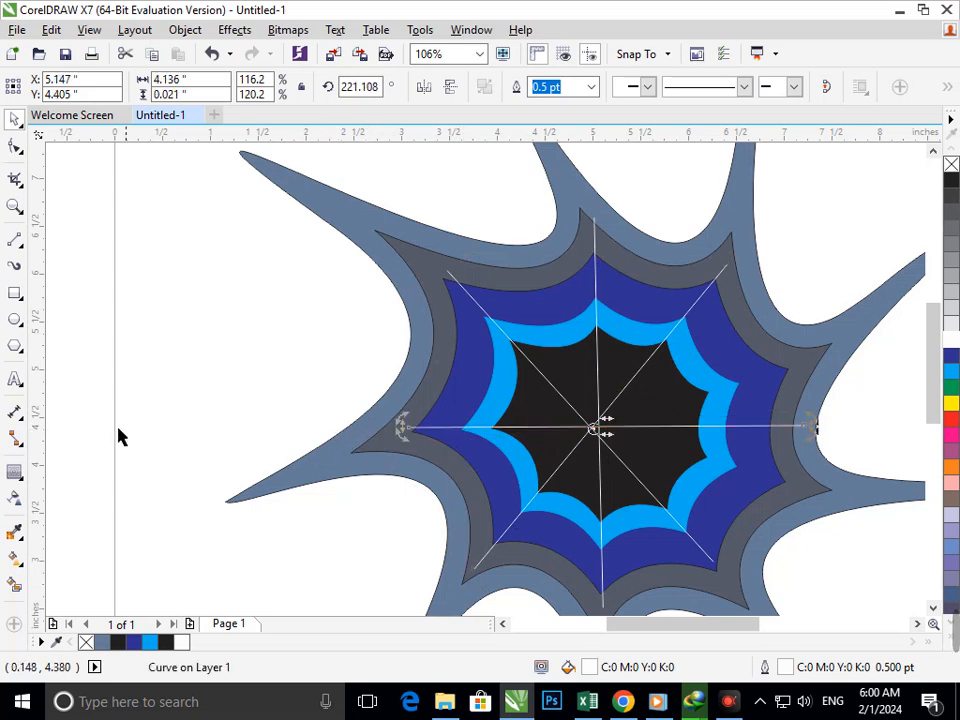
- Move the near-horizontal line's right end node upward and outward so the line crosses the dark blue shape's upper-right side tip
{"action": "left_click", "coordinate": [307, 393]}
{"action": "left_click", "coordinate": [15, 147]}
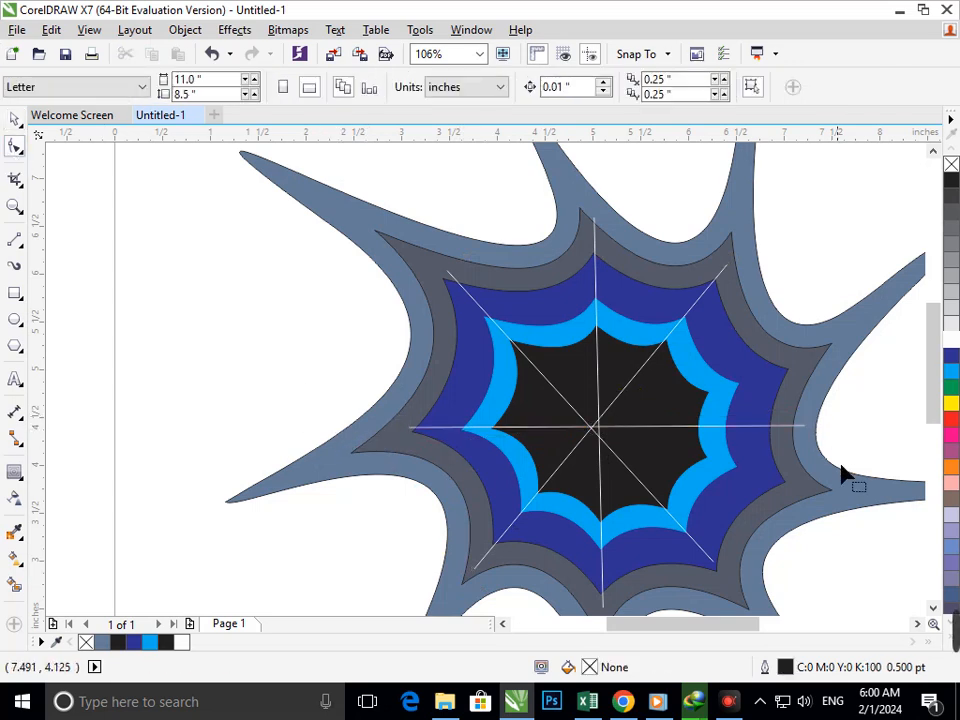
{"action": "left_click", "coordinate": [800, 431]}
{"action": "left_click_drag", "start_coordinate": [800, 431], "coordinate": [848, 373]}
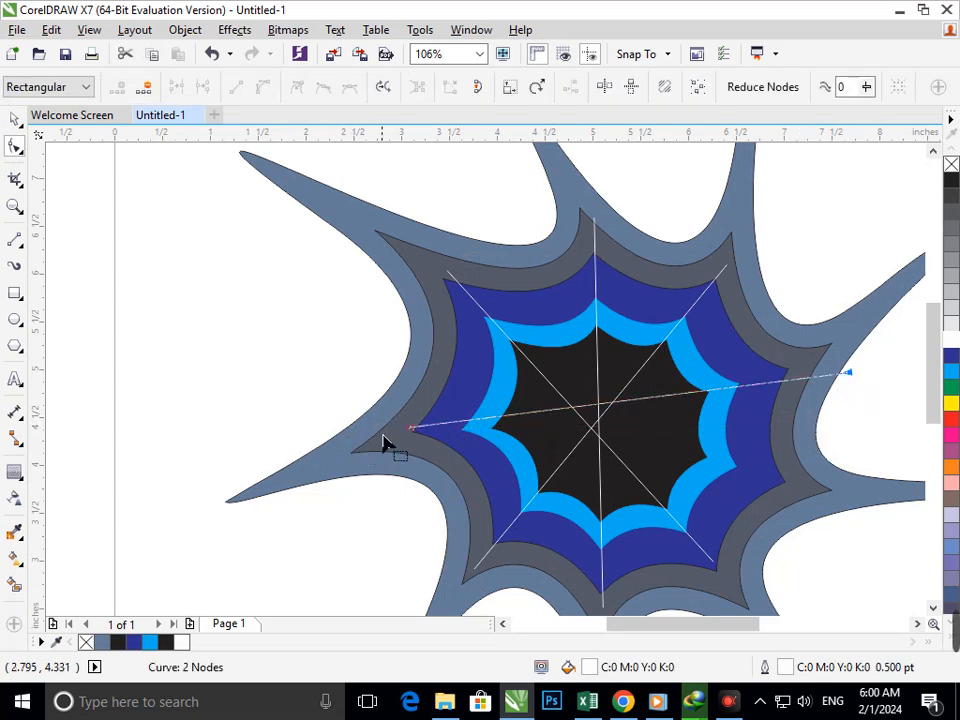
- Move the near-horizontal line's left end node towards the grey shape's left tip and its right end node further up and outward
{"action": "left_click_drag", "start_coordinate": [411, 434], "coordinate": [390, 444]}
{"action": "left_click_drag", "start_coordinate": [850, 380], "coordinate": [869, 369]}
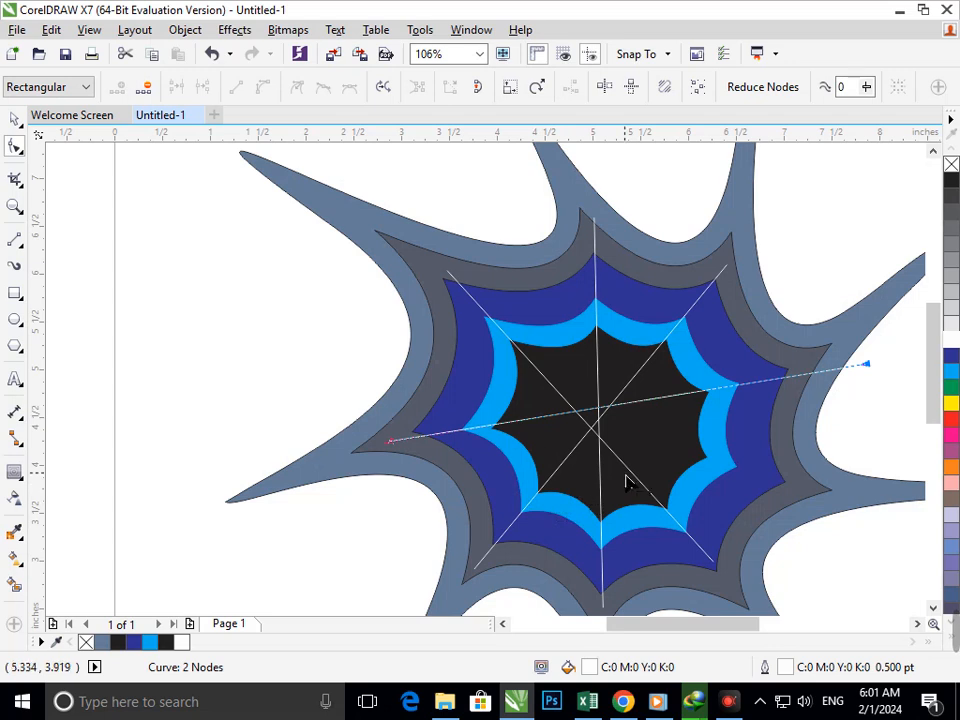
{"action": "left_click", "coordinate": [15, 118]}
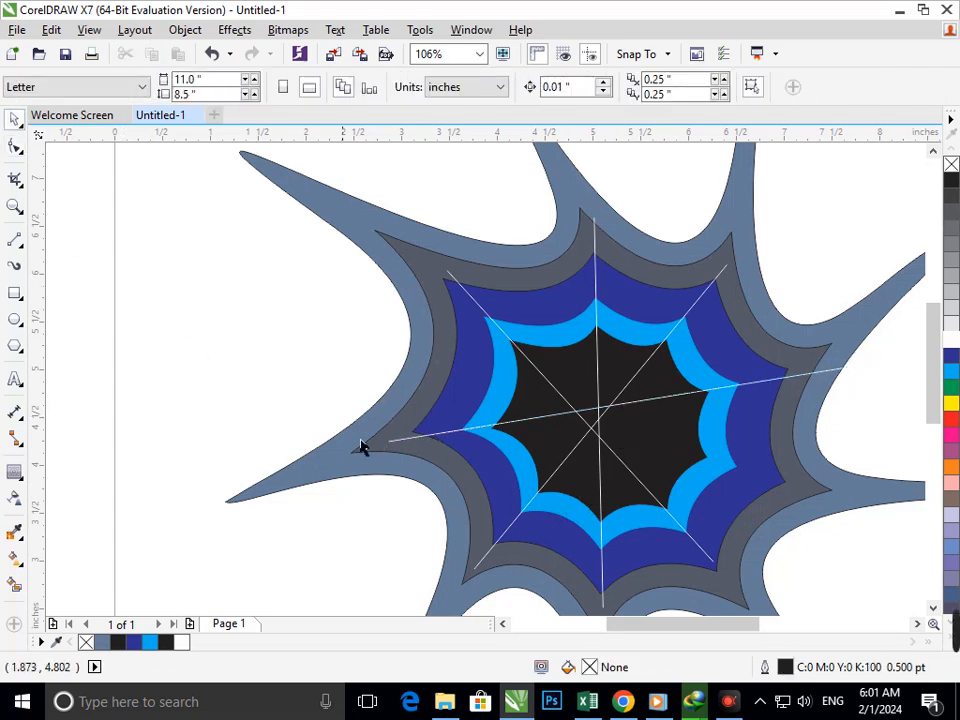
- Rotate a copy of the near-horizontal line to about 191.1° so it slopes down towards the grey shape's lower-right side tip
{"action": "left_click", "coordinate": [405, 449]}
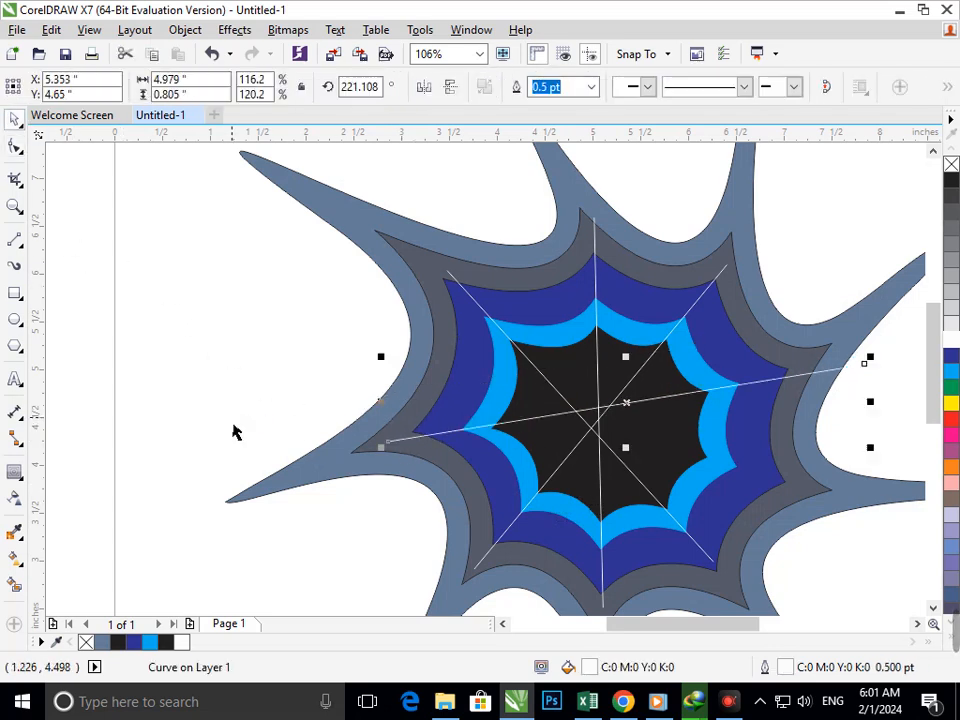
{"action": "left_click", "coordinate": [532, 432]}
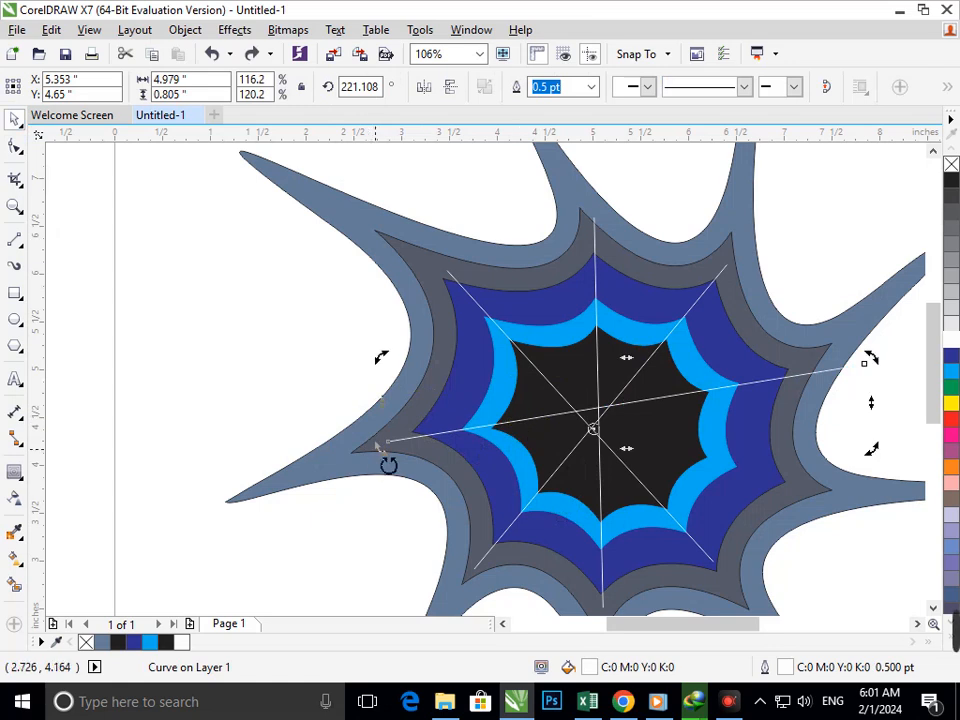
{"action": "left_click_drag", "start_coordinate": [388, 464], "coordinate": [384, 348]}
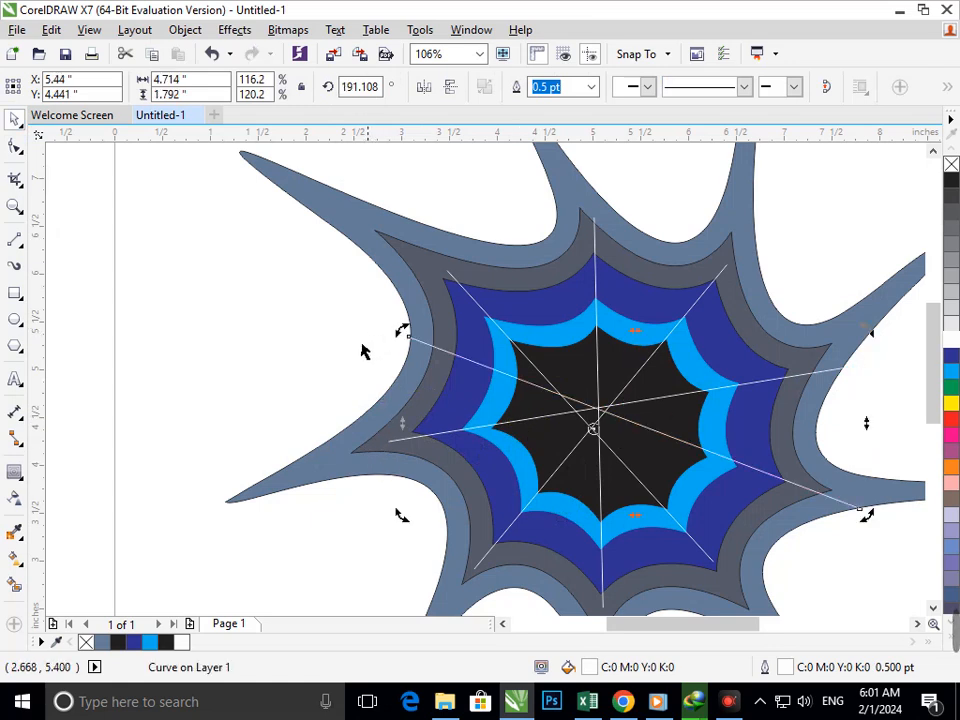
{"action": "key", "text": "Escape"}
- Move the rotated copy to about X 5.385, Y 4.397 inches so it crosses the inner shapes' lower-right side tips
{"action": "left_click", "coordinate": [783, 492]}
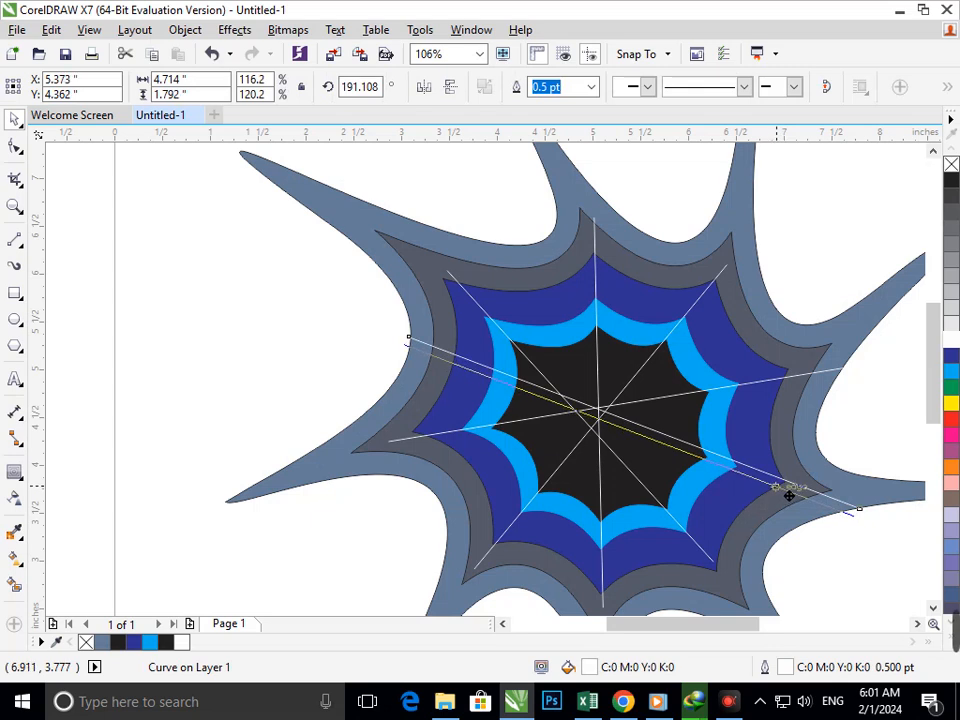
{"action": "left_click_drag", "start_coordinate": [791, 491], "coordinate": [789, 496]}
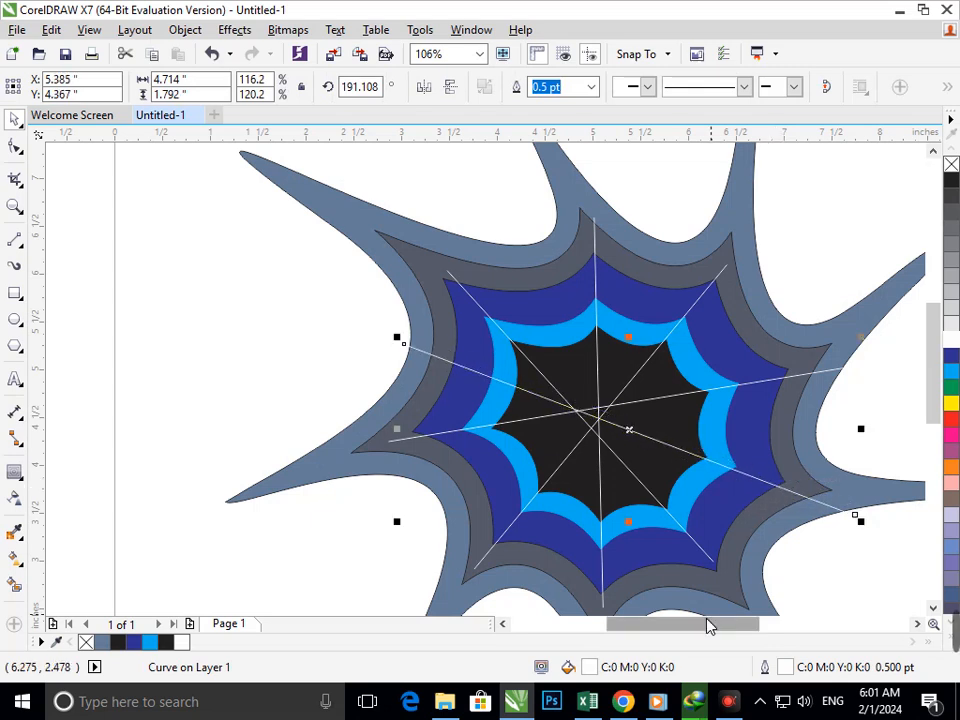
{"action": "key", "text": "Up"}
{"action": "key", "text": "Up"}
{"action": "key", "text": "Up"}
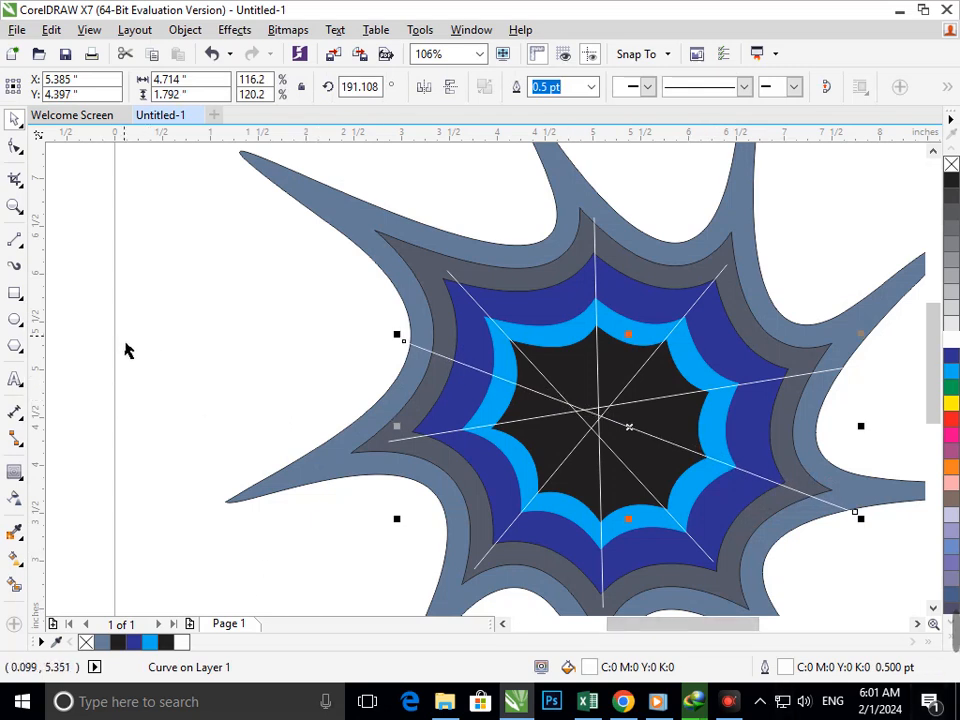
- Draw a circle about 0.85 inches wide over the crossing of the white lines and give it a dark blue C:100 M:100 fill and outline
{"action": "left_click", "coordinate": [18, 320]}
{"action": "left_click", "coordinate": [70, 317]}
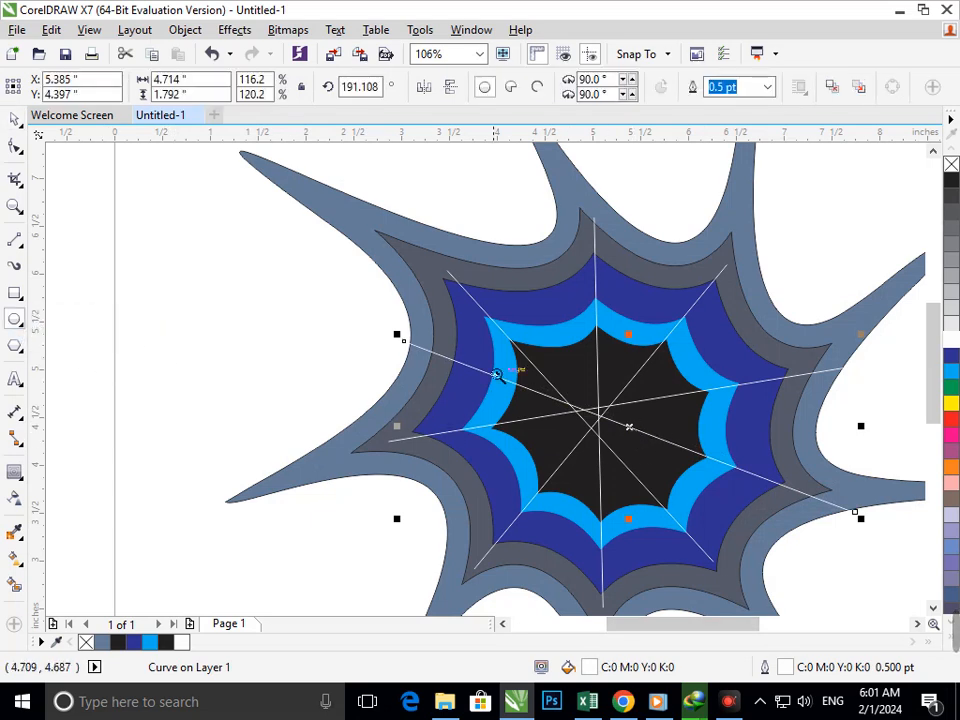
{"action": "scroll", "coordinate": [480, 360], "scroll_direction": "up", "scroll_amount": 3}
{"action": "mouse_move", "coordinate": [377, 177]}
{"action": "left_mouse_down"}
{"action": "mouse_move", "coordinate": [686, 454]}
{"action": "mouse_move", "coordinate": [681, 446]}
{"action": "mouse_move", "coordinate": [692, 524]}
{"action": "left_mouse_up"}
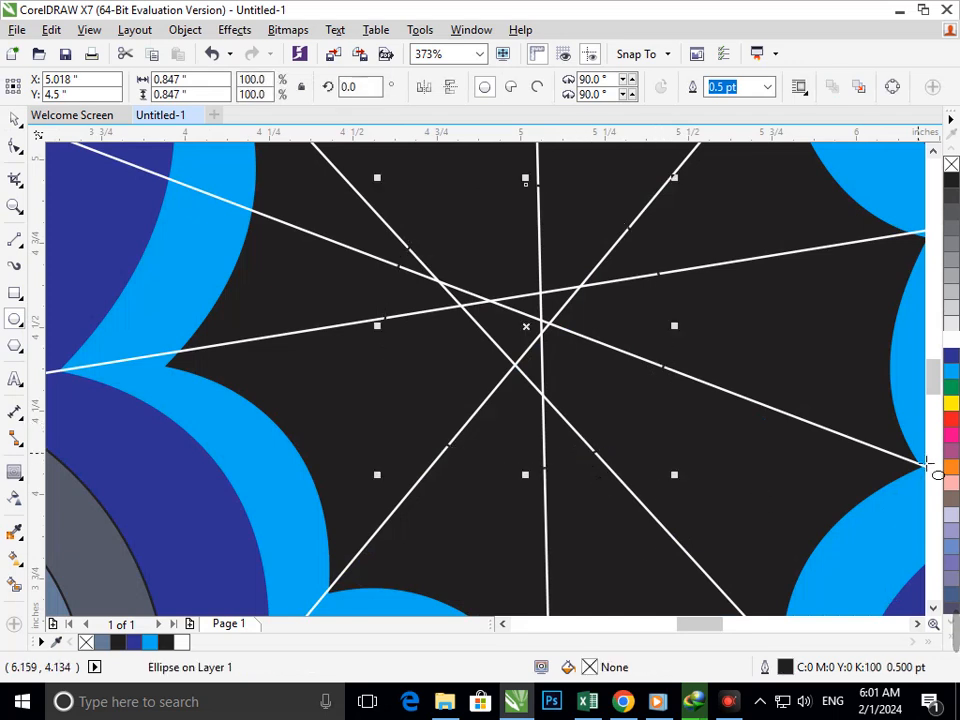
{"action": "left_click", "coordinate": [951, 355]}
{"action": "scroll", "coordinate": [634, 399], "scroll_direction": "down", "scroll_amount": 4}
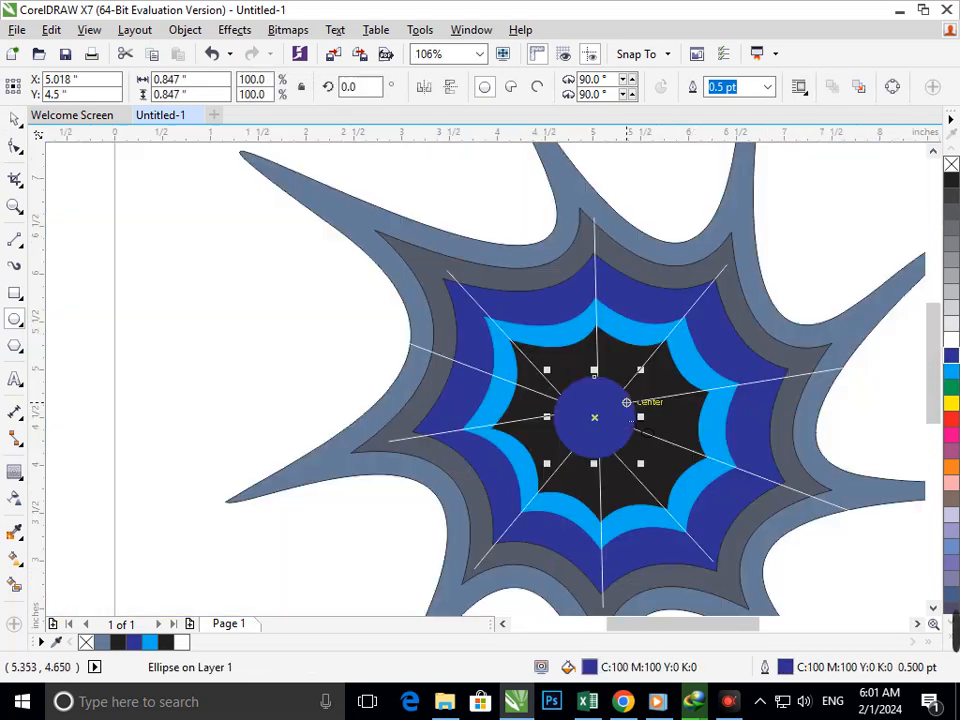
{"action": "scroll", "coordinate": [446, 362], "scroll_direction": "down", "scroll_amount": 3}
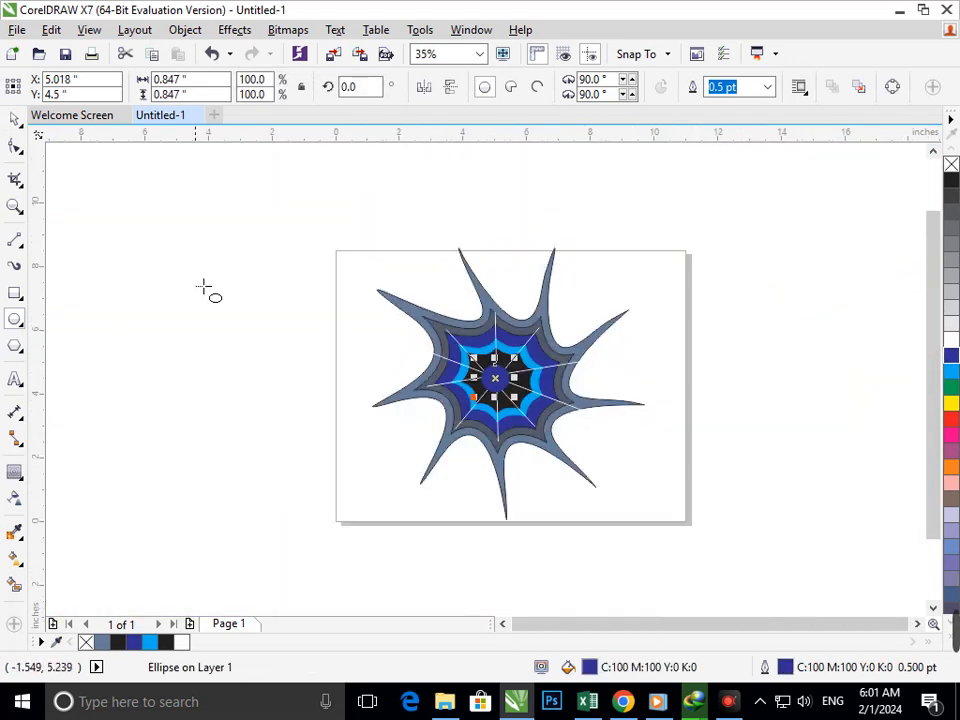
- Use Virtual Segment Delete to remove the upper-left and left line segments that cross the dark blue shape
{"action": "left_click", "coordinate": [15, 178]}
{"action": "left_click", "coordinate": [81, 220]}
{"action": "scroll", "coordinate": [431, 329], "scroll_direction": "up", "scroll_amount": 4}
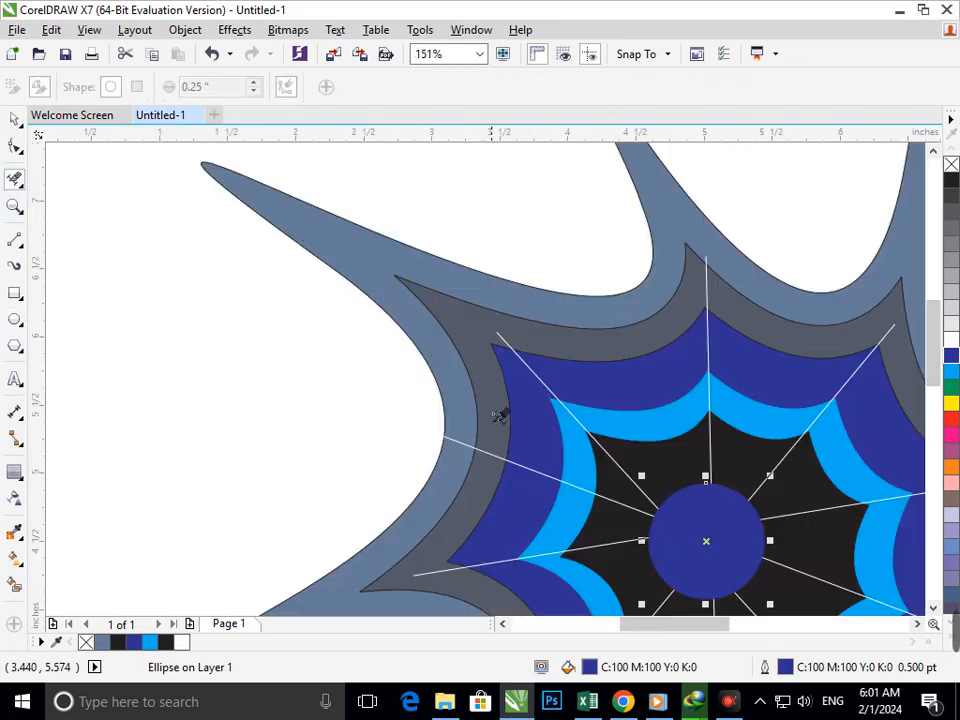
{"action": "left_click", "coordinate": [505, 557]}
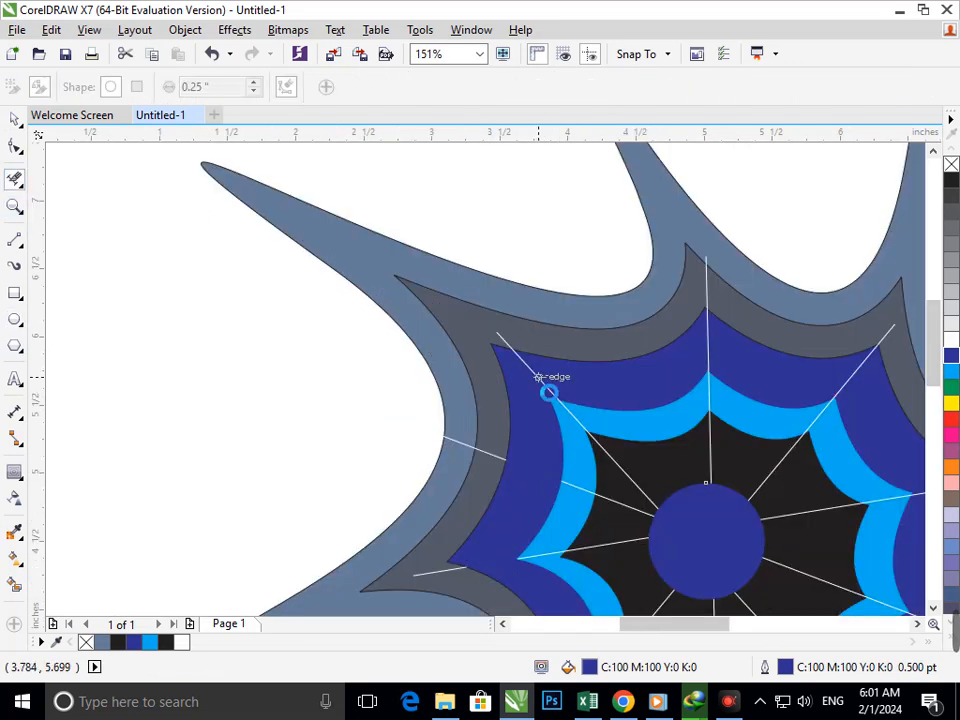
{"action": "scroll", "coordinate": [499, 340], "scroll_direction": "up", "scroll_amount": 6}
{"action": "left_click", "coordinate": [610, 336]}
{"action": "scroll", "coordinate": [570, 467], "scroll_direction": "down", "scroll_amount": 6}
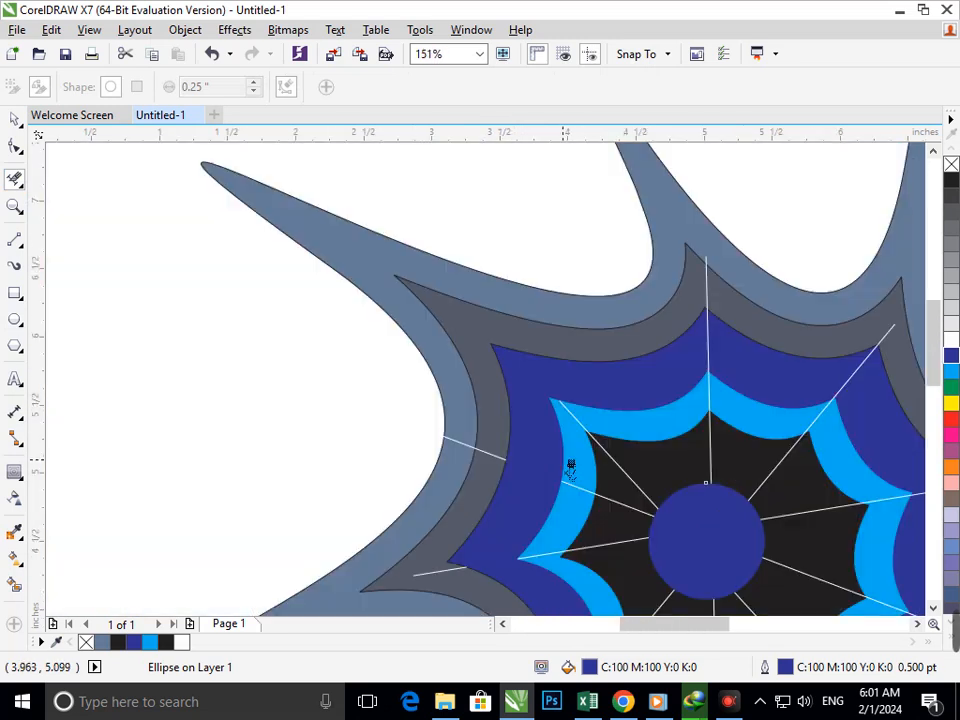
- Remove the white line ends extending beyond the light blue shape at its left, lower and lower-right tips, restoring any wrongly deleted shape
{"action": "scroll", "coordinate": [470, 470], "scroll_direction": "down", "scroll_amount": 4}
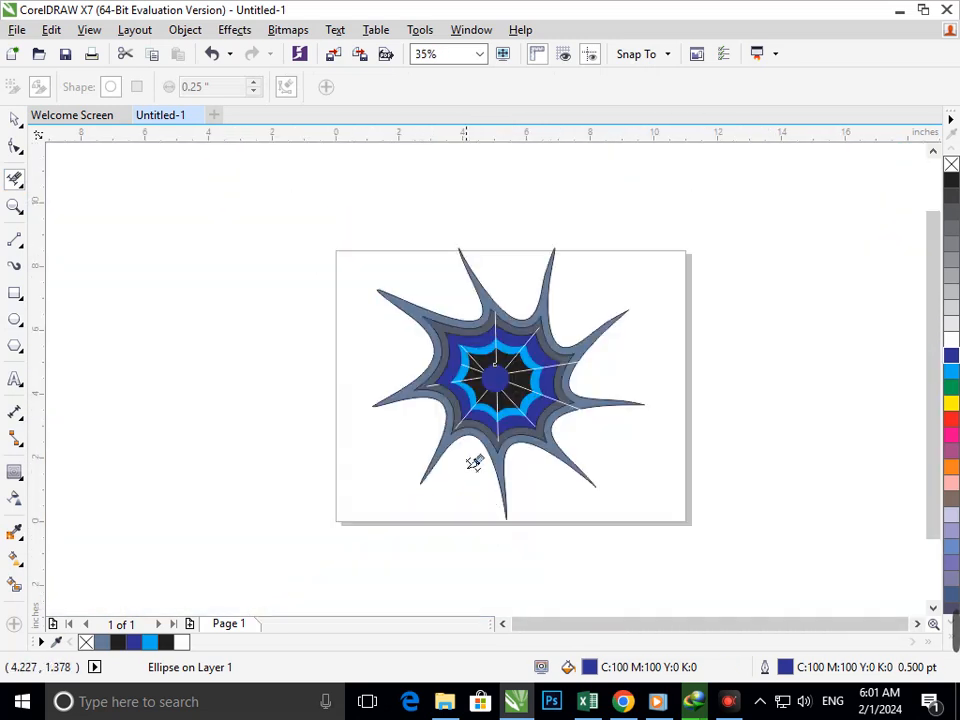
{"action": "scroll", "coordinate": [495, 435], "scroll_direction": "up", "scroll_amount": 4}
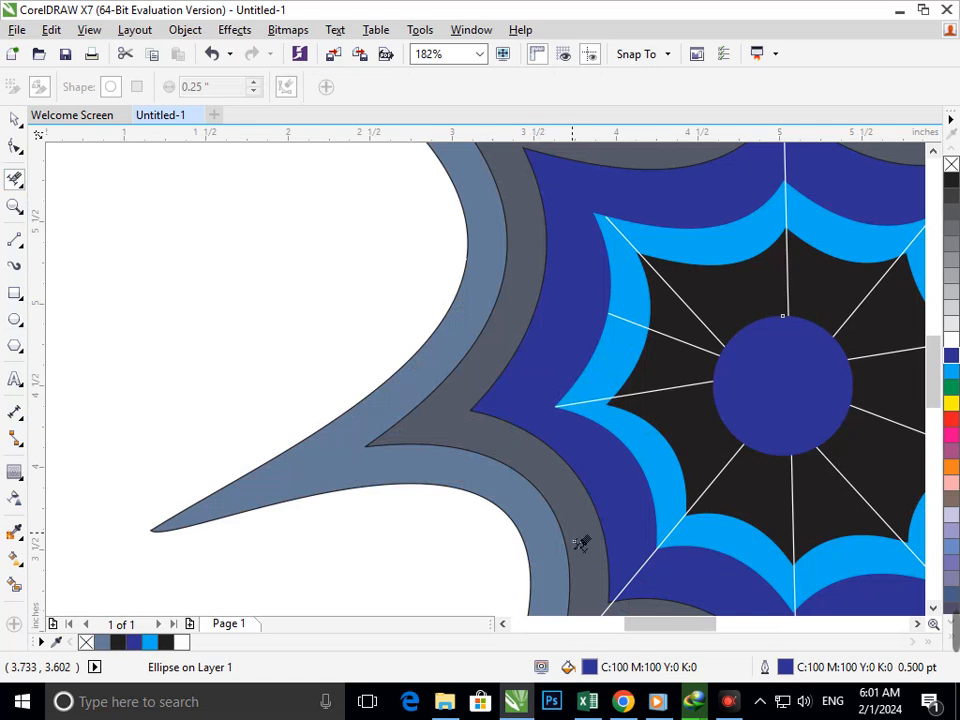
{"action": "scroll", "coordinate": [580, 543], "scroll_direction": "down", "scroll_amount": 4}
{"action": "scroll", "coordinate": [490, 440], "scroll_direction": "up", "scroll_amount": 5}
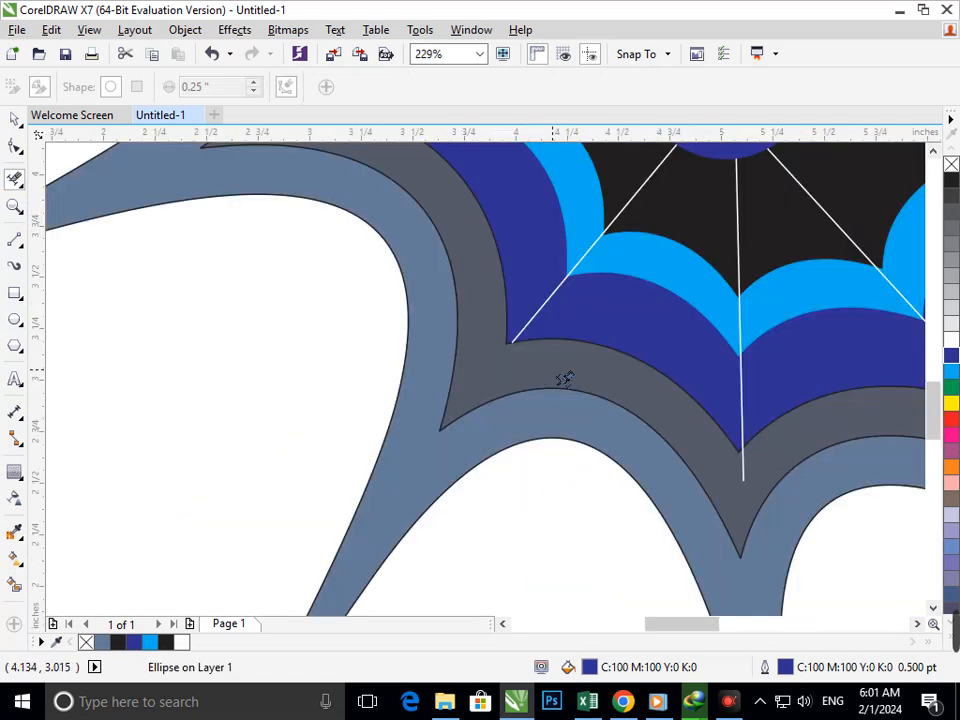
{"action": "scroll", "coordinate": [771, 470], "scroll_direction": "down", "scroll_amount": 5}
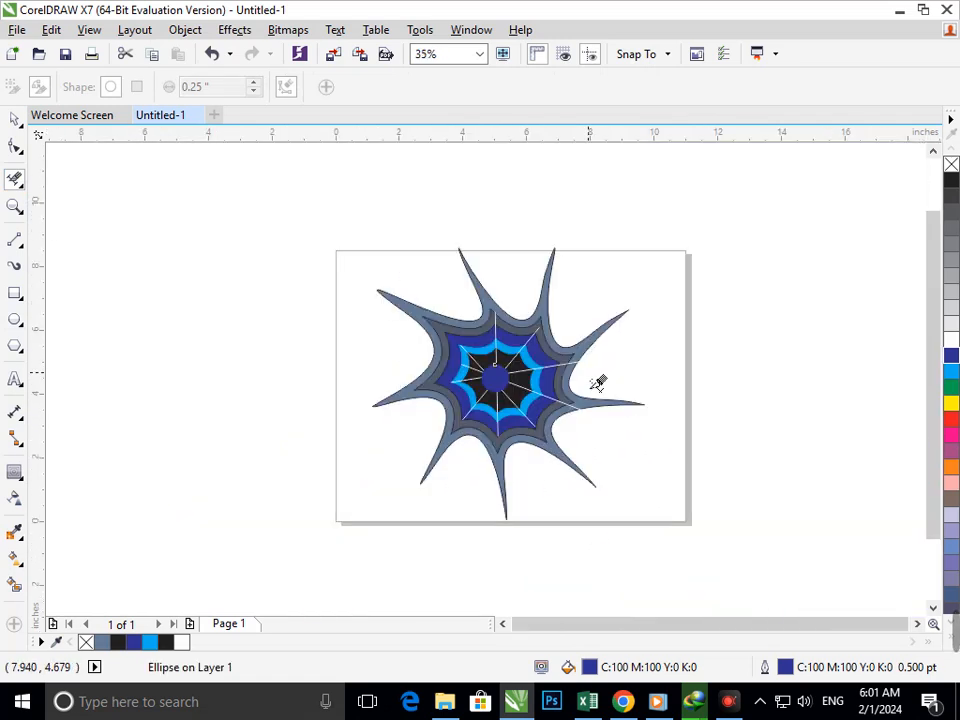
{"action": "left_click_drag", "start_coordinate": [420, 379], "coordinate": [615, 478]}
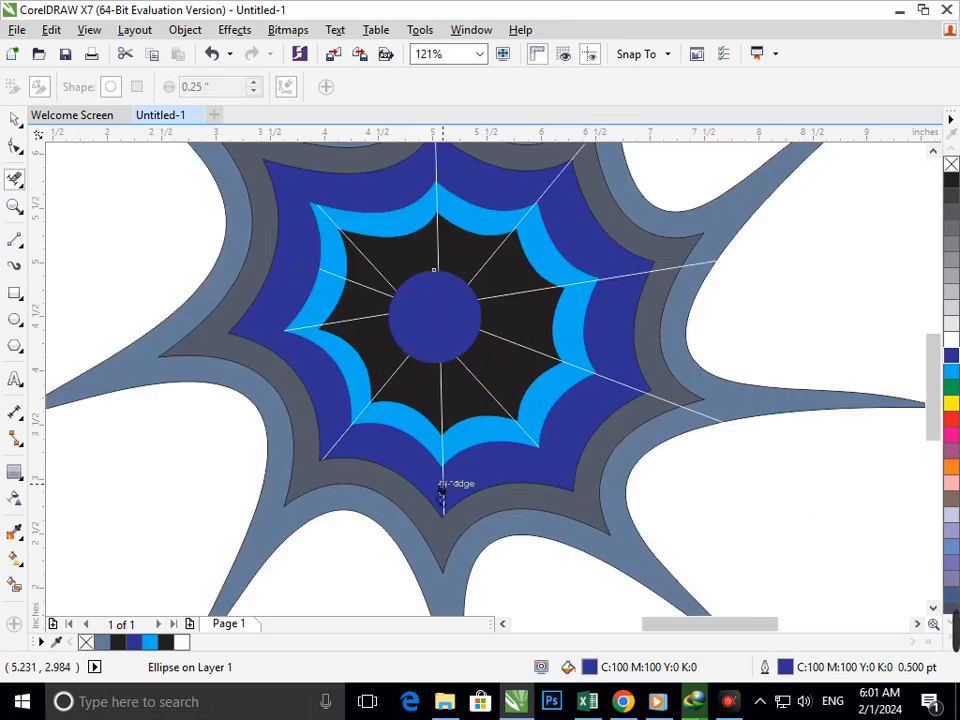
{"action": "left_click", "coordinate": [308, 426]}
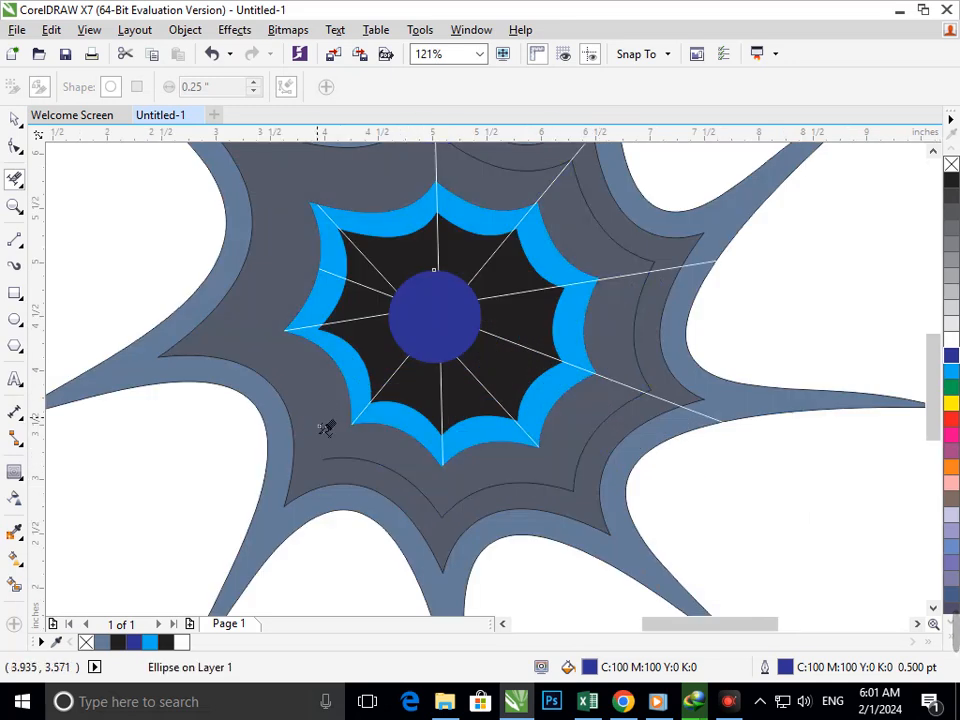
{"action": "key", "text": "ctrl+z"}
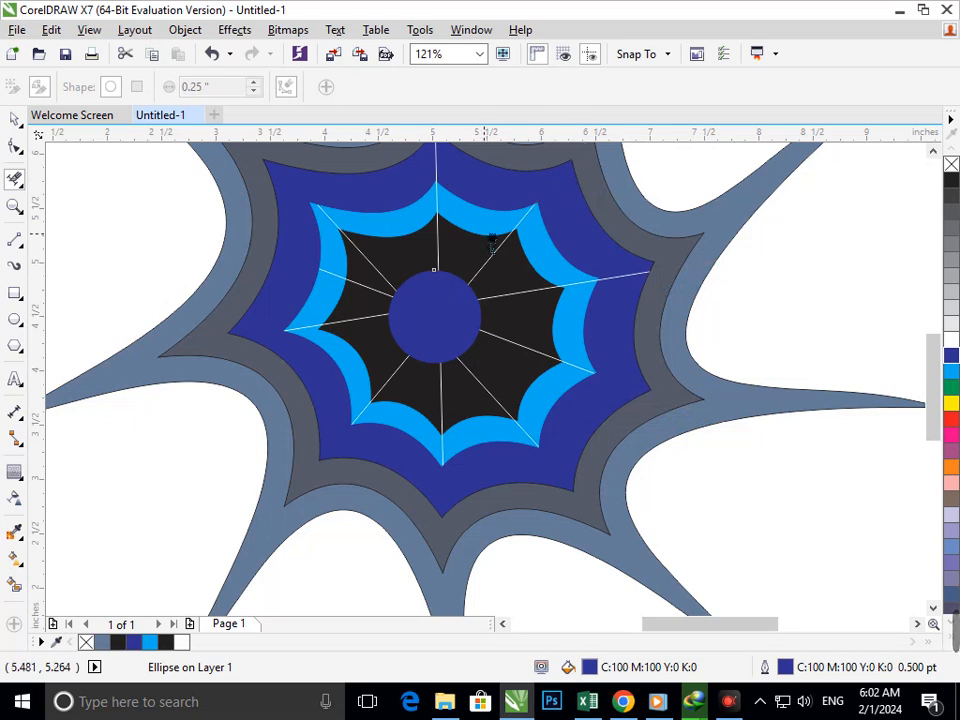
- Remove the vertical line's segments above the light blue shape's top tip and clear the selection
{"action": "key", "text": "shift+F4"}
{"action": "scroll", "coordinate": [440, 335], "scroll_direction": "up", "scroll_amount": 4}
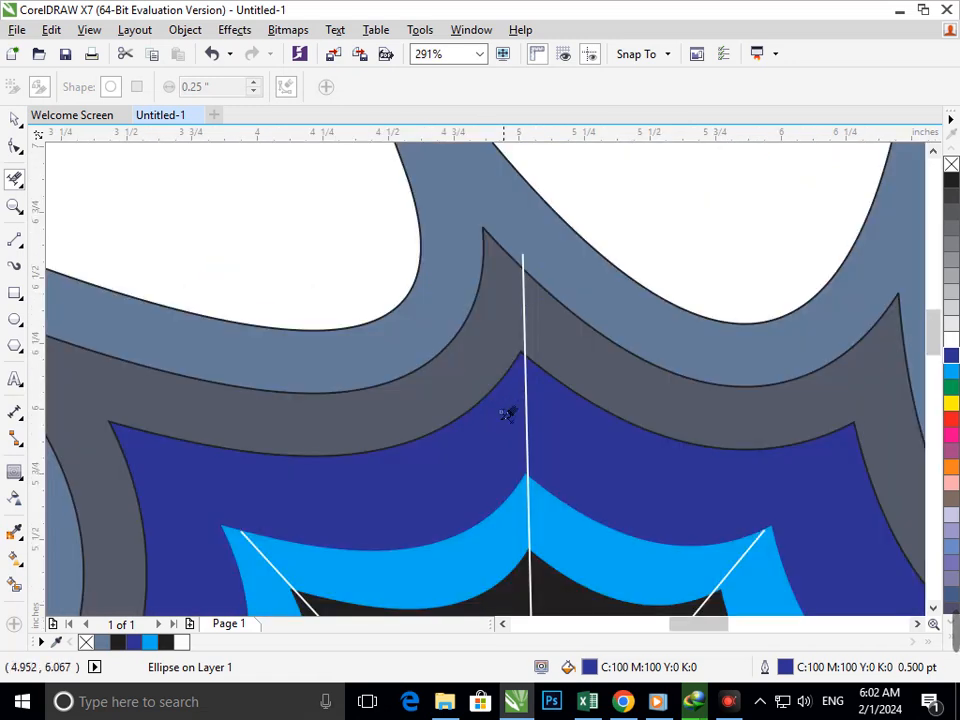
{"action": "left_click", "coordinate": [524, 329]}
{"action": "left_click_drag", "start_coordinate": [422, 323], "coordinate": [538, 376]}
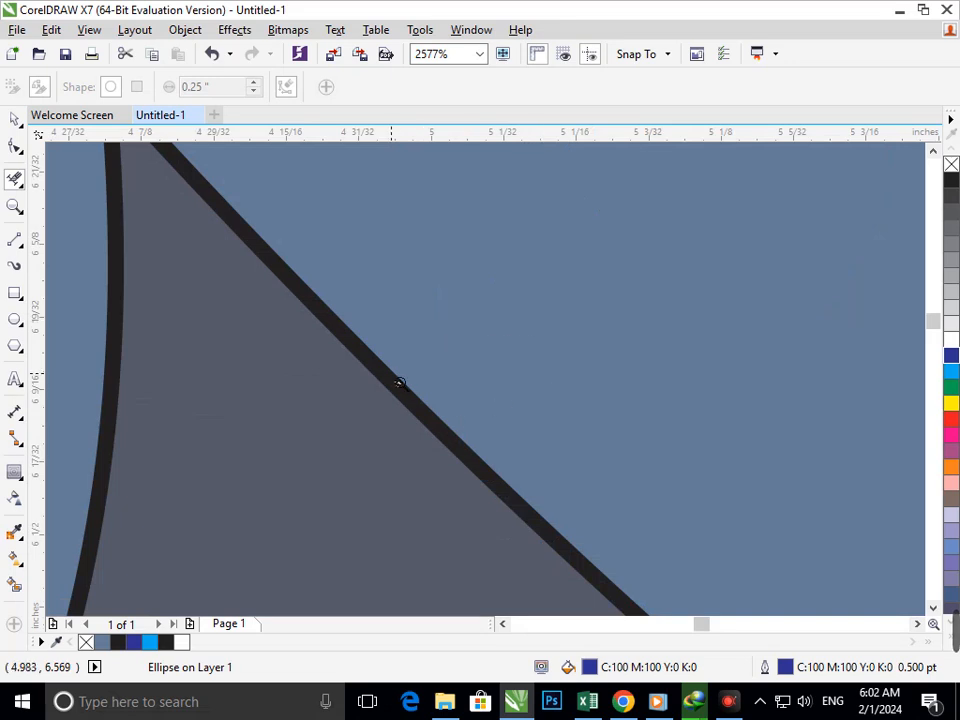
{"action": "key", "text": "F3"}
{"action": "right_click", "coordinate": [404, 405]}
{"action": "left_click", "coordinate": [422, 449]}
{"action": "scroll", "coordinate": [431, 459], "scroll_direction": "down", "scroll_amount": 5}
{"action": "right_click", "coordinate": [420, 428]}
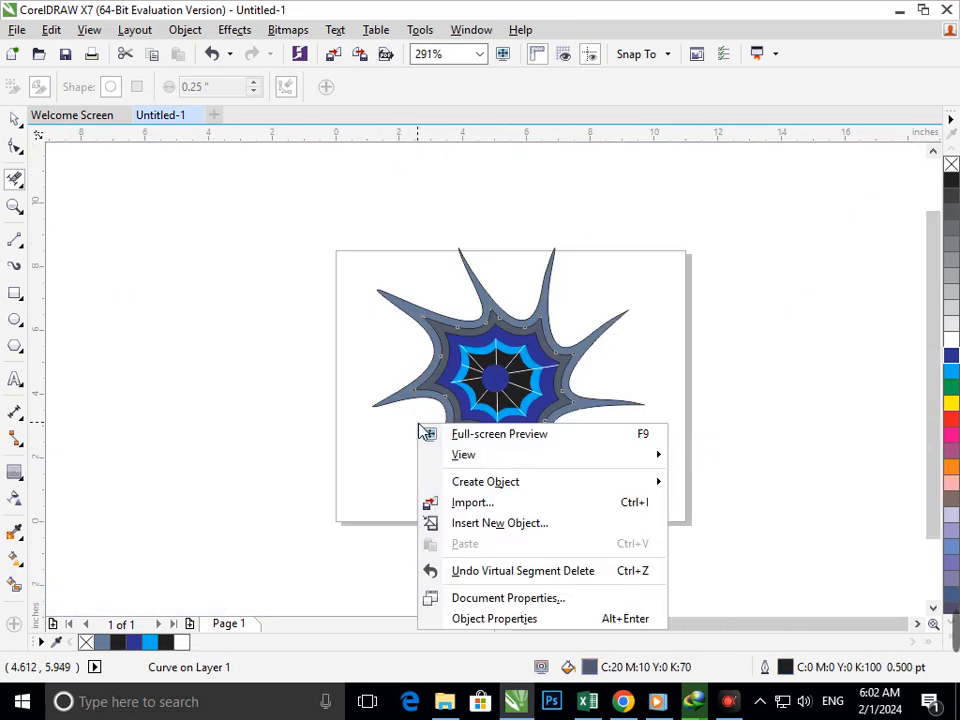
{"action": "left_click", "coordinate": [303, 421]}
{"action": "left_click", "coordinate": [14, 118]}
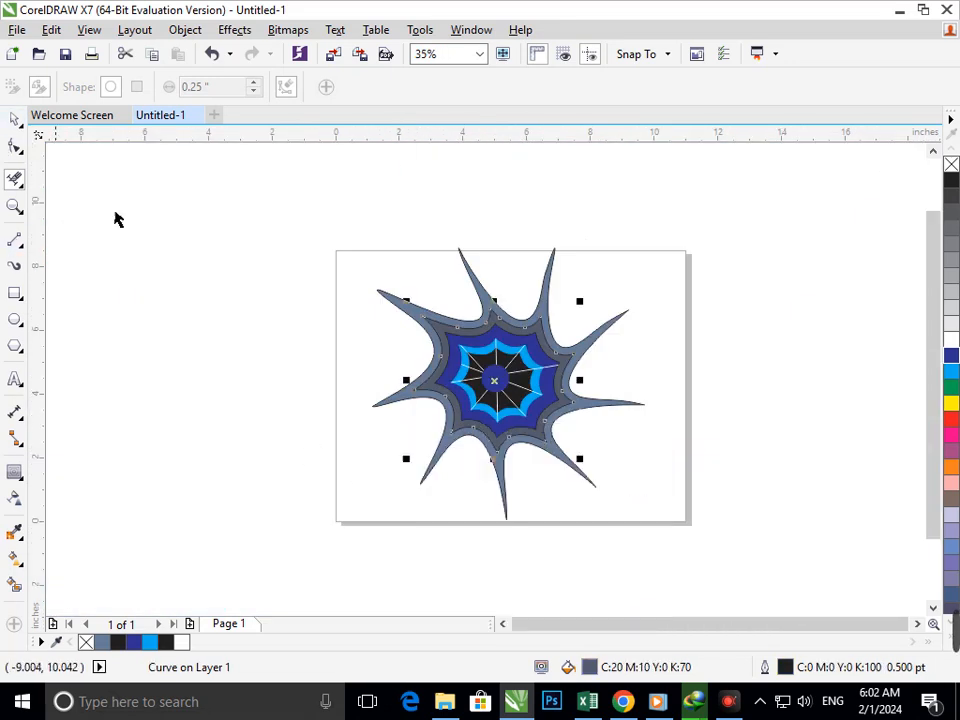
{"action": "left_click", "coordinate": [686, 437]}
{"action": "left_click_drag", "start_coordinate": [612, 443], "coordinate": [608, 439]}
{"action": "scroll", "coordinate": [281, 225], "scroll_direction": "up", "scroll_amount": 1}
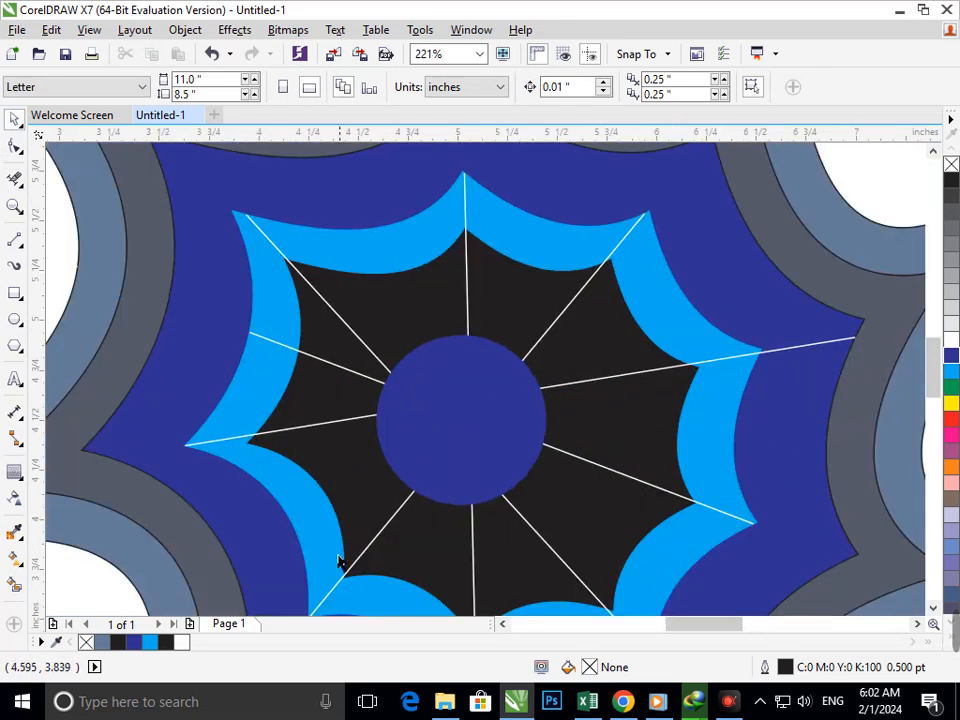
{"action": "scroll", "coordinate": [366, 450], "scroll_direction": "down", "scroll_amount": 1}
{"action": "scroll", "coordinate": [624, 510], "scroll_direction": "up", "scroll_amount": 1}
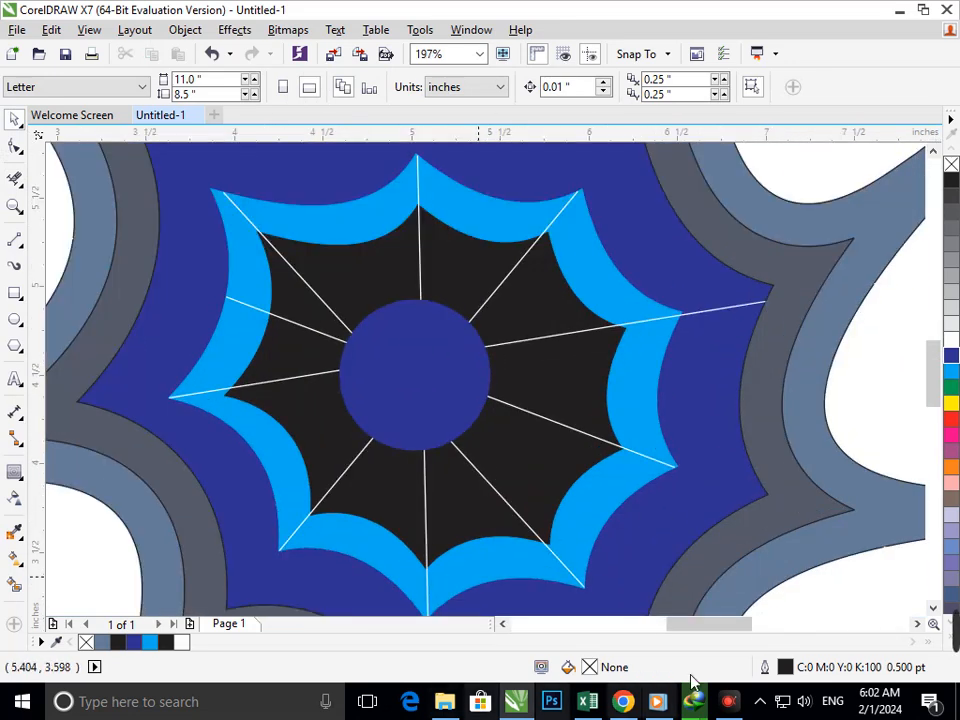
{"action": "scroll", "coordinate": [482, 433], "scroll_direction": "down", "scroll_amount": 1}
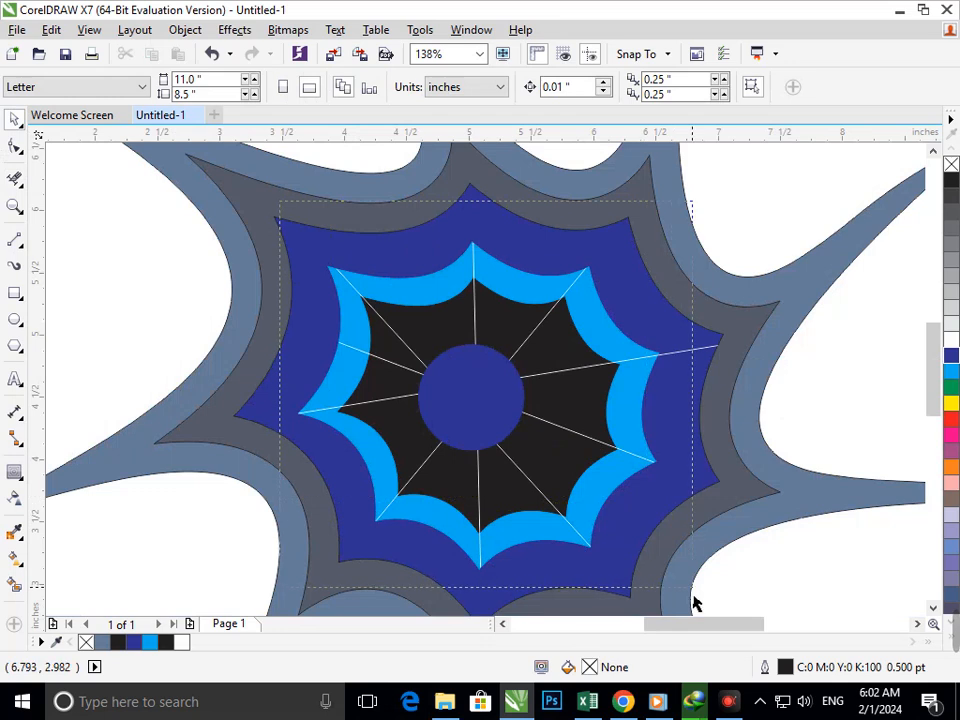
{"action": "scroll", "coordinate": [478, 457], "scroll_direction": "up", "scroll_amount": 1}
- Smart Fill all the black sectors around the central circle with grey-blue C:40 M:20 Y:0 K:40 and a 0.5 pt black outline
{"action": "left_click", "coordinate": [14, 586]}
{"action": "left_click", "coordinate": [444, 505]}
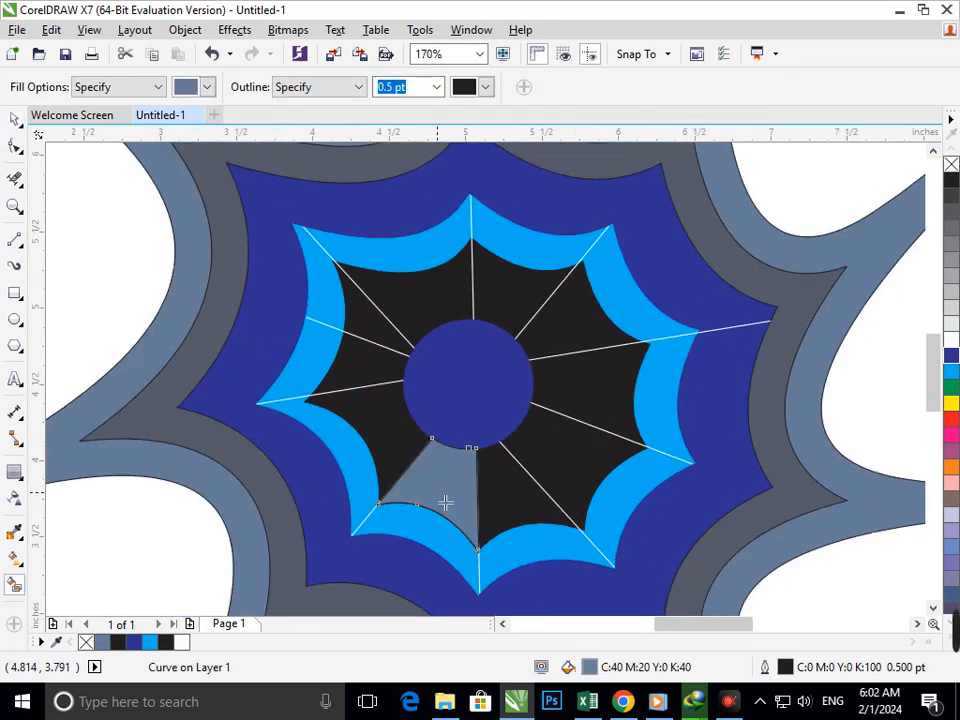
{"action": "left_click", "coordinate": [506, 506]}
{"action": "left_click", "coordinate": [560, 450]}
{"action": "left_click", "coordinate": [595, 405]}
{"action": "left_click", "coordinate": [568, 336]}
{"action": "left_click", "coordinate": [518, 288]}
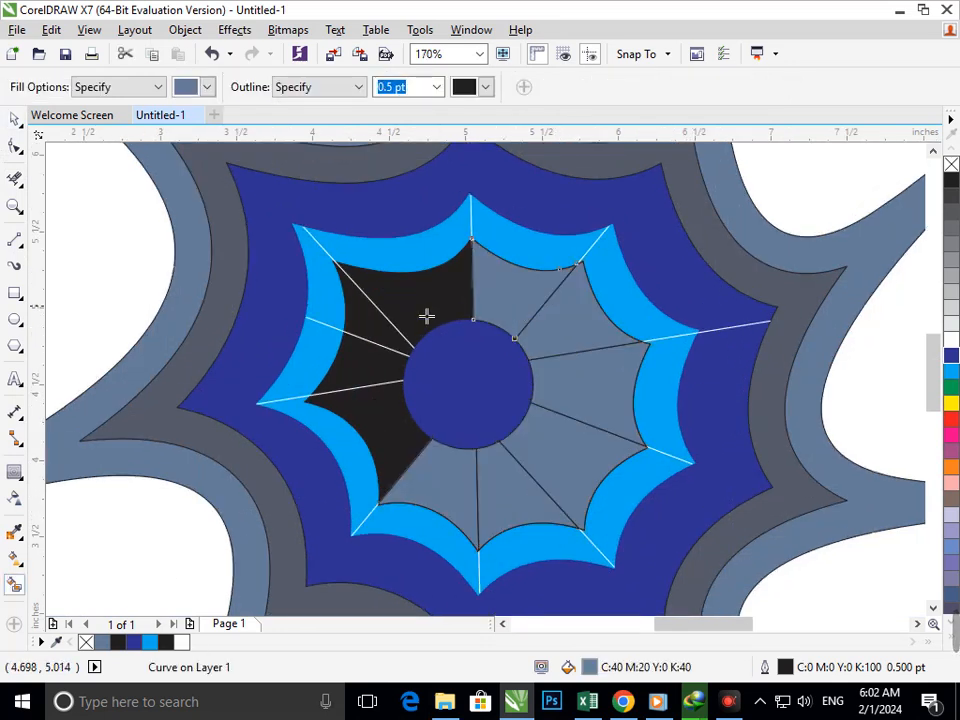
{"action": "left_click", "coordinate": [426, 315]}
{"action": "left_click", "coordinate": [381, 339]}
{"action": "left_click", "coordinate": [345, 368]}
{"action": "left_click", "coordinate": [372, 441]}
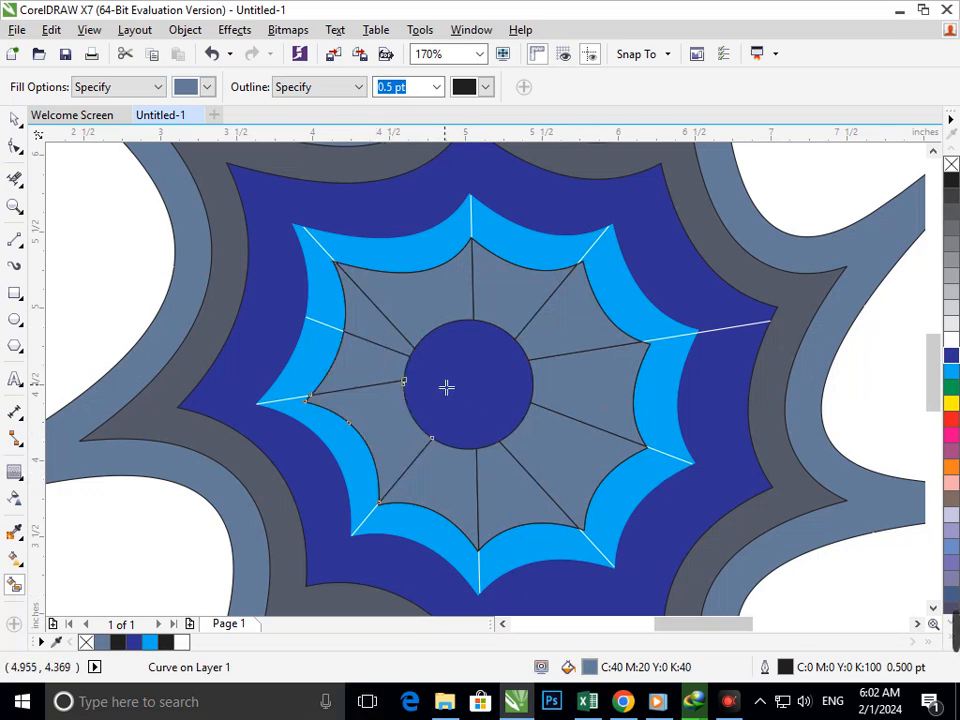
- Smart Fill the central circle, recolour it green C:100 M:0 Y:100 K:0 and clear the selection
{"action": "scroll", "coordinate": [512, 457], "scroll_direction": "down", "scroll_amount": 1}
{"action": "left_click", "coordinate": [487, 409]}
{"action": "left_click", "coordinate": [951, 387]}
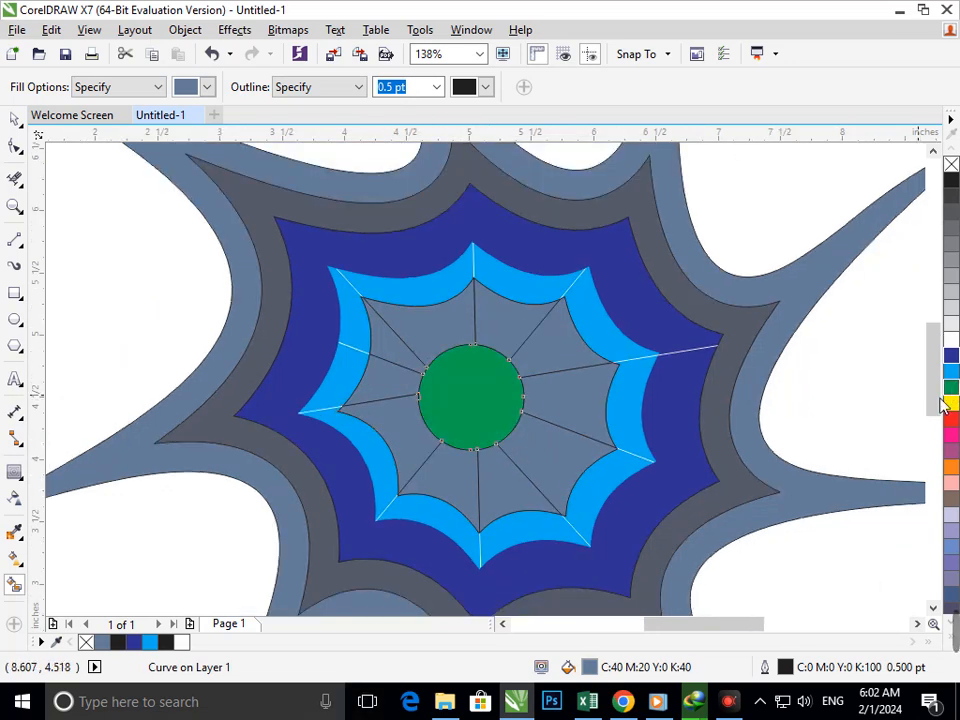
{"action": "scroll", "coordinate": [580, 478], "scroll_direction": "down", "scroll_amount": 6}
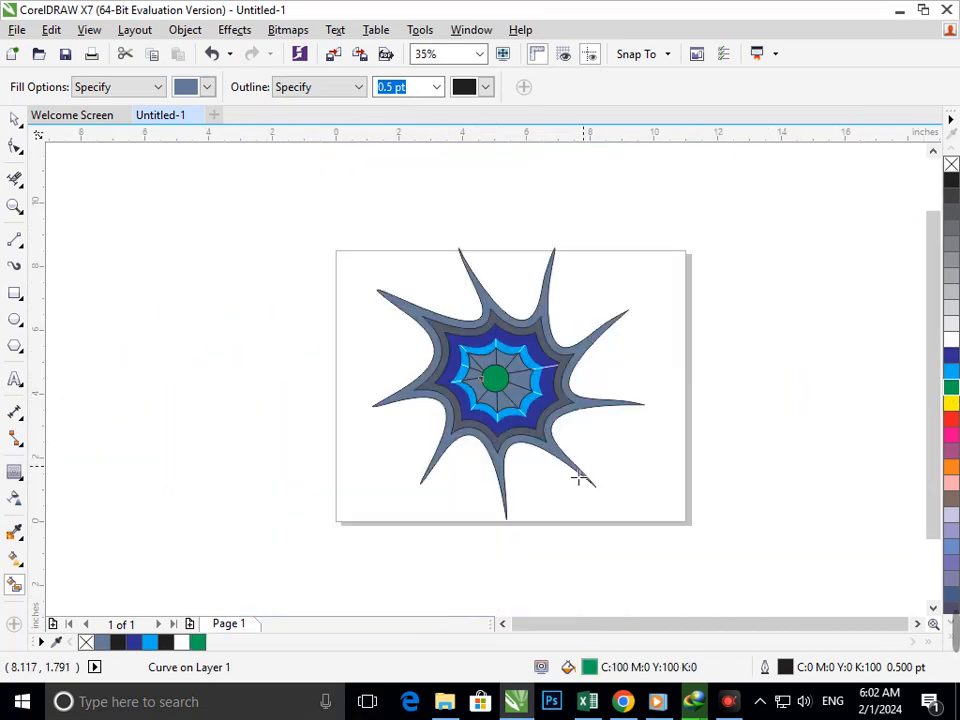
{"action": "left_click", "coordinate": [15, 120]}
{"action": "left_click", "coordinate": [688, 421]}
{"action": "scroll", "coordinate": [506, 394], "scroll_direction": "up", "scroll_amount": 6}
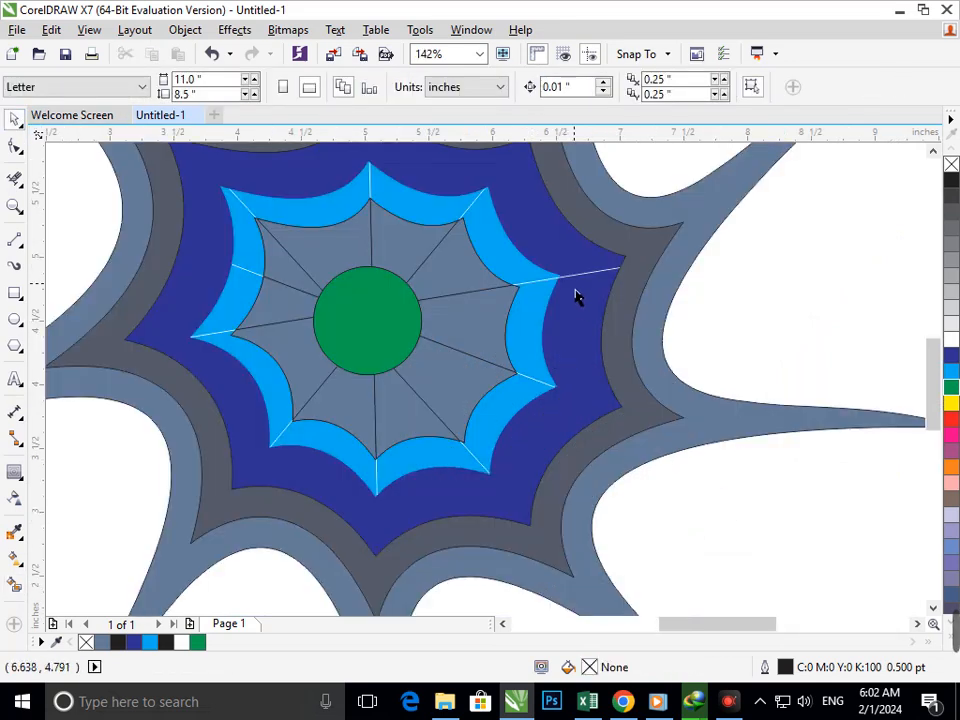
- Delete the remaining white line pieces that run through the light blue shape around the inner sectors
{"action": "key", "text": "Delete"}
{"action": "left_click", "coordinate": [540, 380]}
{"action": "key", "text": "Delete"}
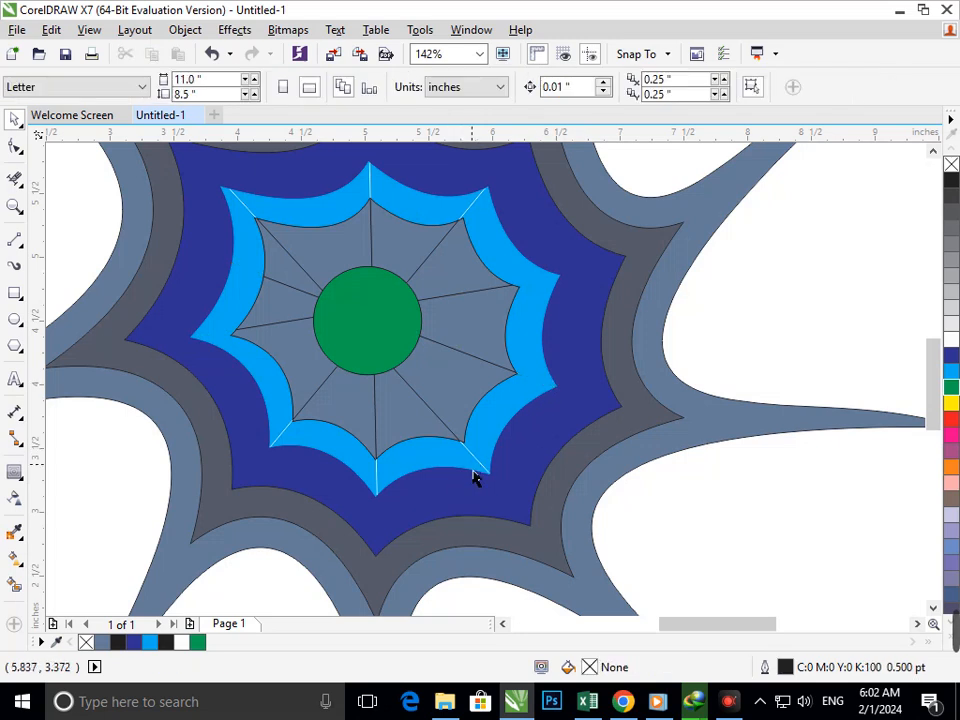
{"action": "left_click", "coordinate": [477, 472]}
{"action": "key", "text": "Delete"}
{"action": "left_click", "coordinate": [388, 492]}
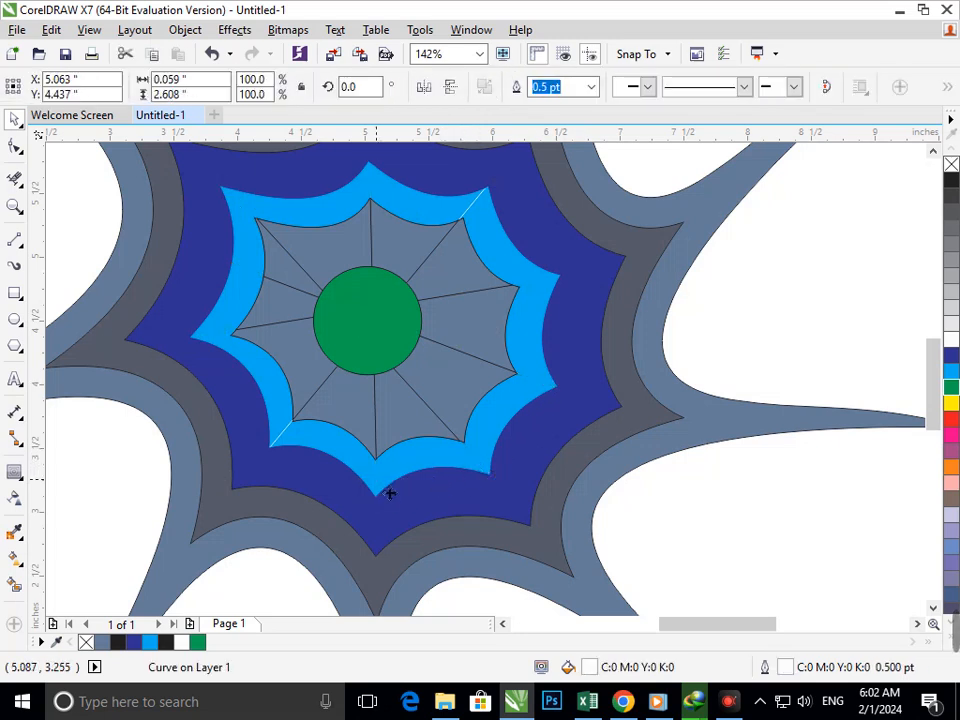
{"action": "key", "text": "Delete"}
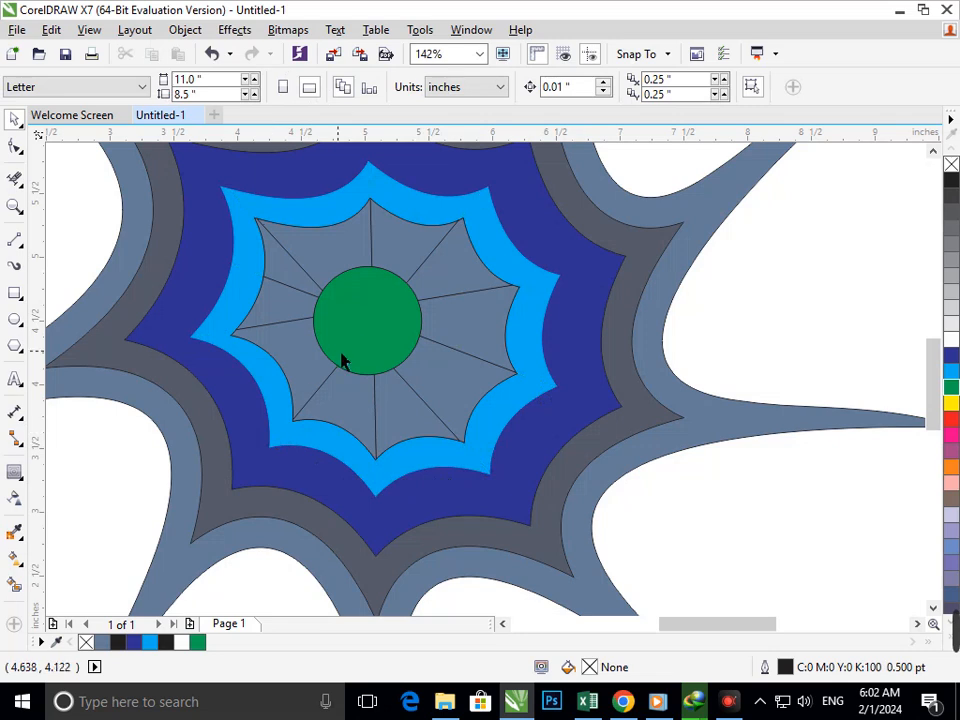
- Enlarge the green central circle about its centre to about 1.17 inches in diameter
{"action": "left_click", "coordinate": [360, 337]}
{"action": "key", "text": "F3"}
{"action": "key", "text": "F3"}
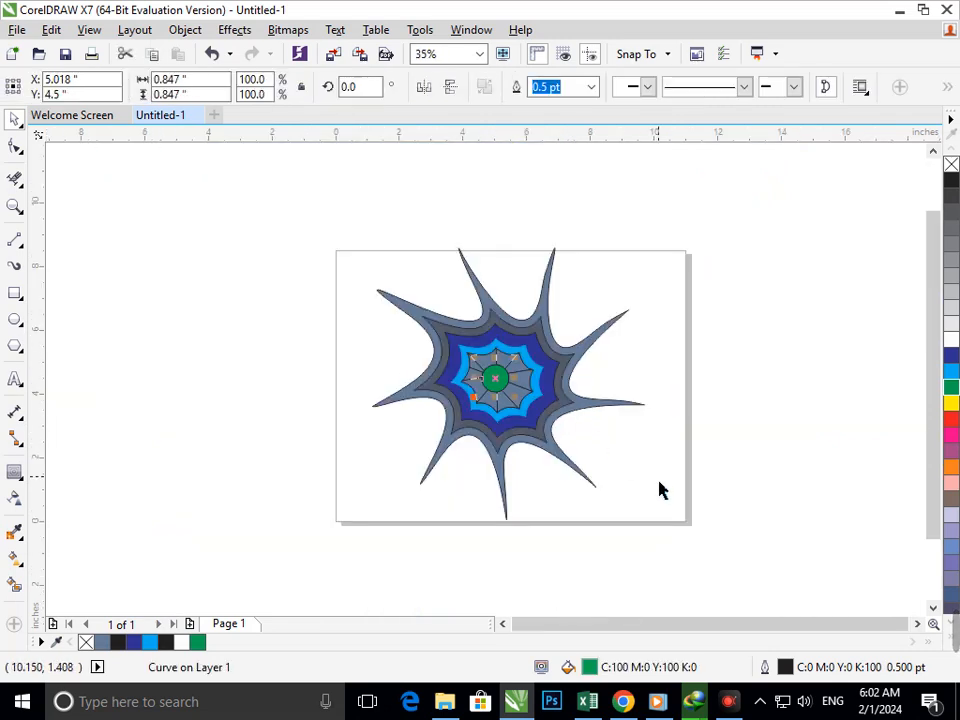
{"action": "left_click", "coordinate": [659, 481]}
{"action": "key", "text": "F2"}
{"action": "left_click_drag", "start_coordinate": [438, 323], "coordinate": [609, 465]}
{"action": "left_click", "coordinate": [399, 369]}
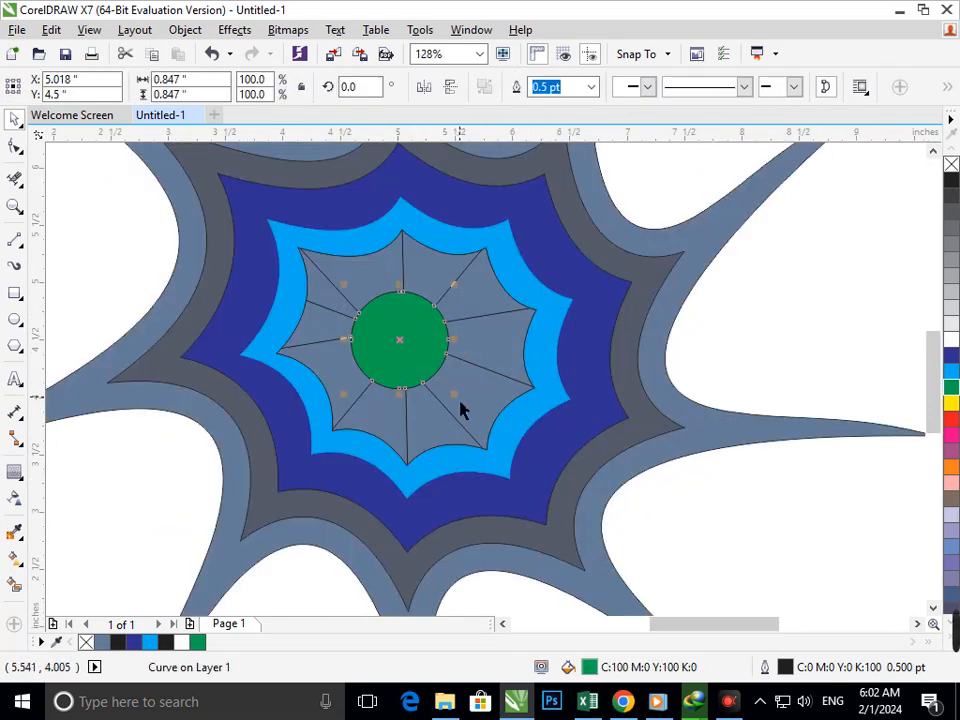
{"action": "left_click_drag", "start_coordinate": [455, 396], "coordinate": [483, 429]}
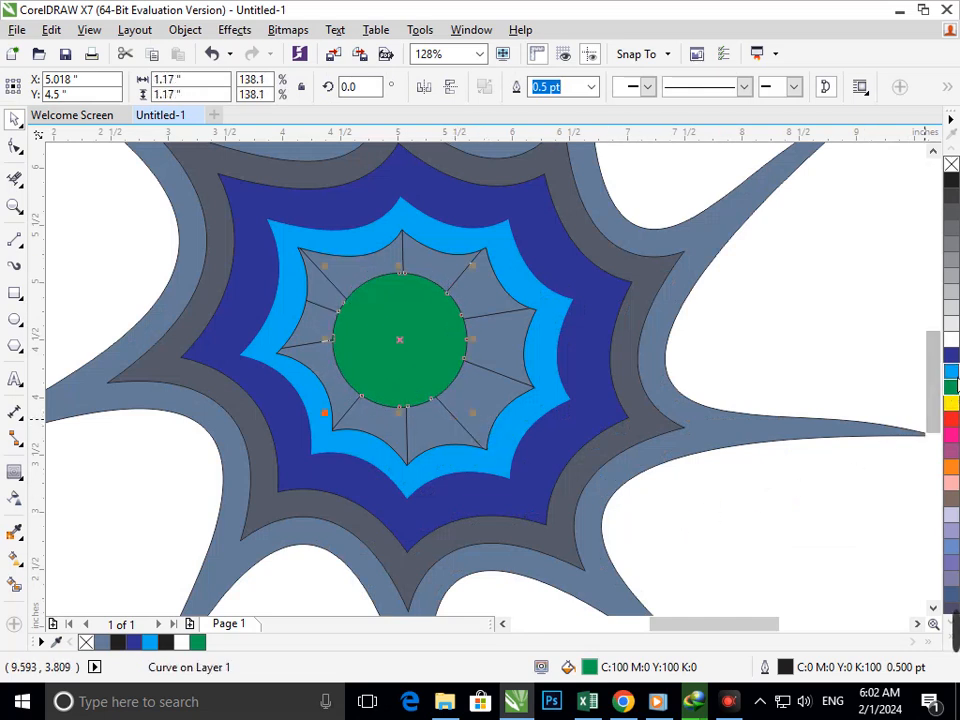
- Recolour the central circle's fill and outline dark blue C:100 M:100 Y:0 K:0 and clear the selection
{"action": "left_click", "coordinate": [950, 375]}
{"action": "right_click", "coordinate": [950, 375]}
{"action": "left_click", "coordinate": [950, 355]}
{"action": "right_click", "coordinate": [950, 355]}
{"action": "left_click", "coordinate": [894, 454]}
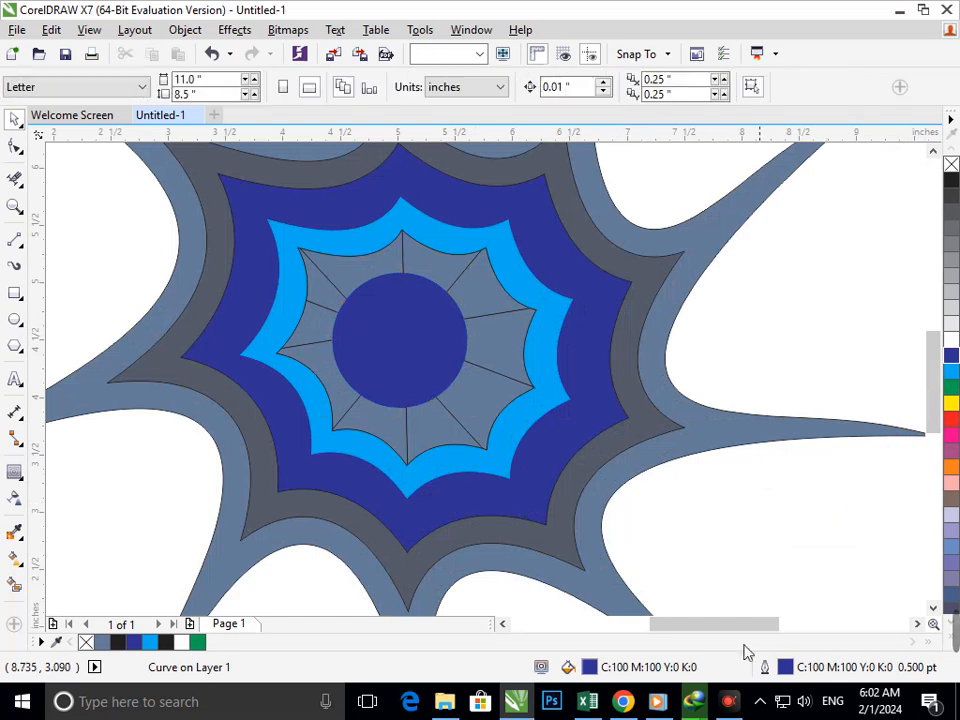
- Postpone the scheduled Windows update by an hour and return to the star
{"action": "scroll", "coordinate": [429, 423], "scroll_direction": "down", "scroll_amount": 3}
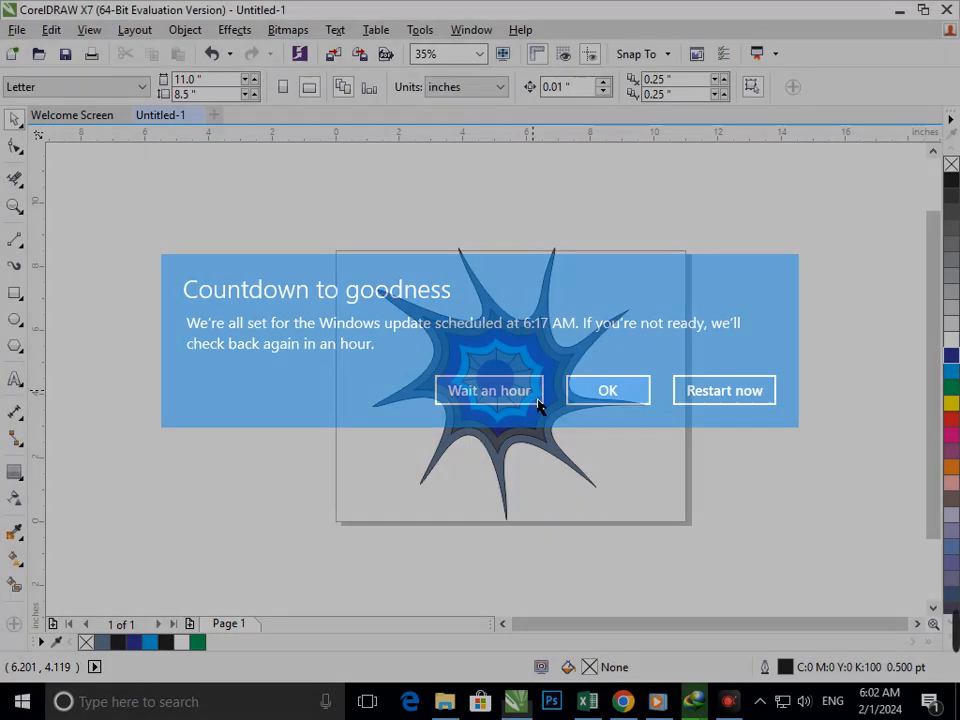
{"action": "left_click", "coordinate": [538, 400]}
{"action": "scroll", "coordinate": [544, 403], "scroll_direction": "up", "scroll_amount": 2}
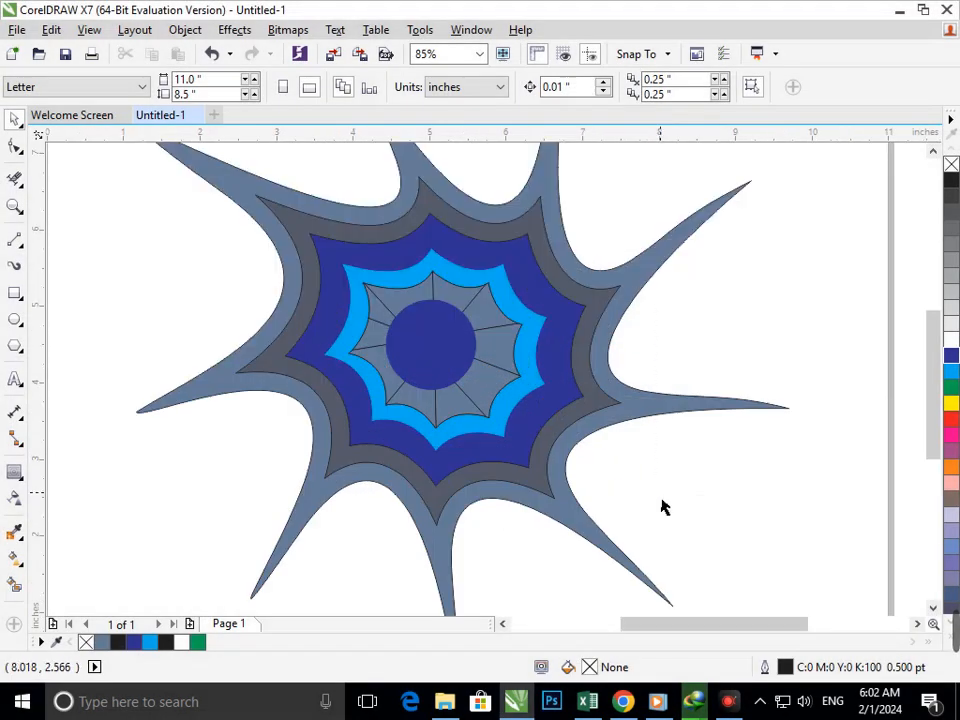
- Apply a linear fountain fill to the inner sector just right of the lower vertical line, white at the circle and grey-blue outward
{"action": "left_click", "coordinate": [461, 420]}
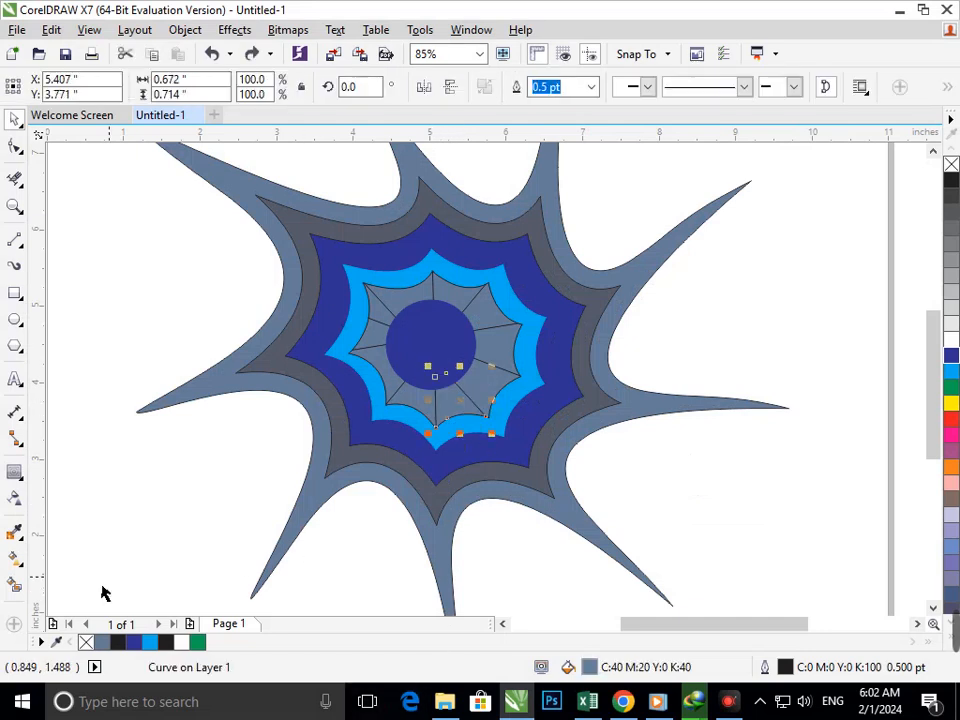
{"action": "left_click", "coordinate": [20, 568]}
{"action": "left_click", "coordinate": [90, 557]}
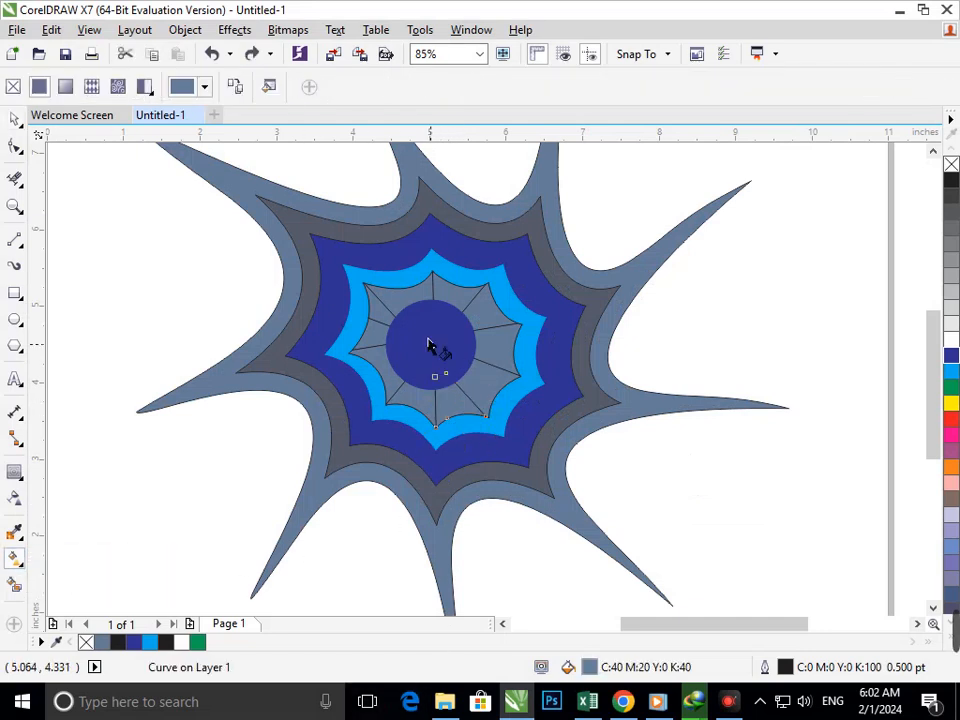
{"action": "scroll", "coordinate": [460, 428], "scroll_direction": "up", "scroll_amount": 4}
{"action": "left_click_drag", "start_coordinate": [525, 472], "coordinate": [469, 340]}
{"action": "left_click_drag", "start_coordinate": [521, 463], "coordinate": [566, 499]}
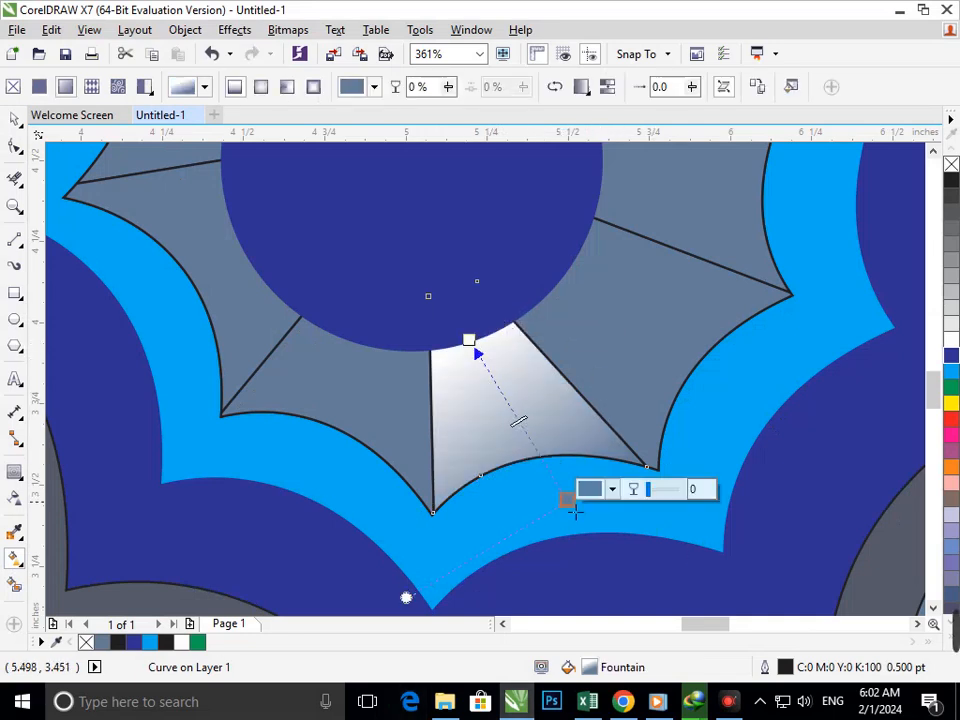
- Colour that gradient orange at the circle and green outward, and pull its outer end in to the sector's edge
{"action": "left_click", "coordinate": [951, 389]}
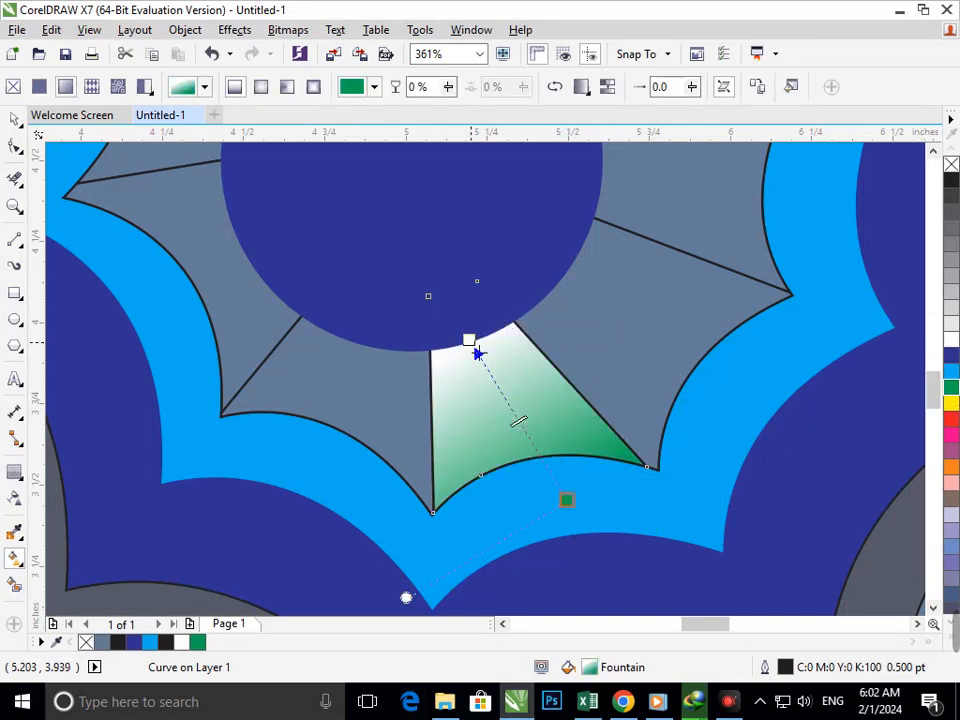
{"action": "left_click", "coordinate": [478, 353]}
{"action": "left_click", "coordinate": [952, 374]}
{"action": "left_click", "coordinate": [951, 466]}
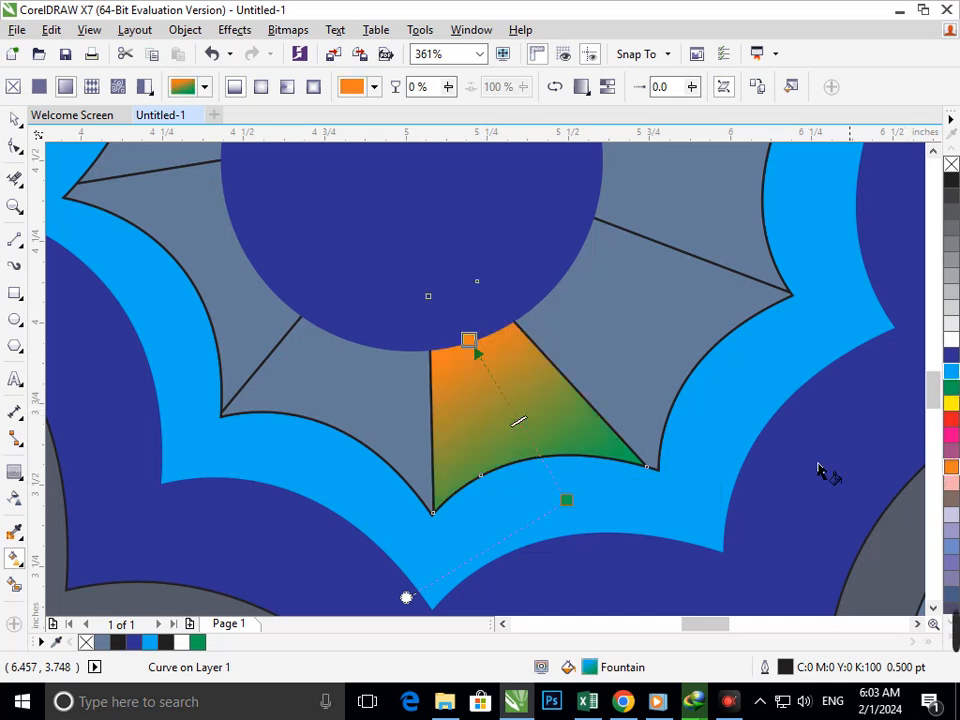
{"action": "left_click_drag", "start_coordinate": [566, 499], "coordinate": [525, 459]}
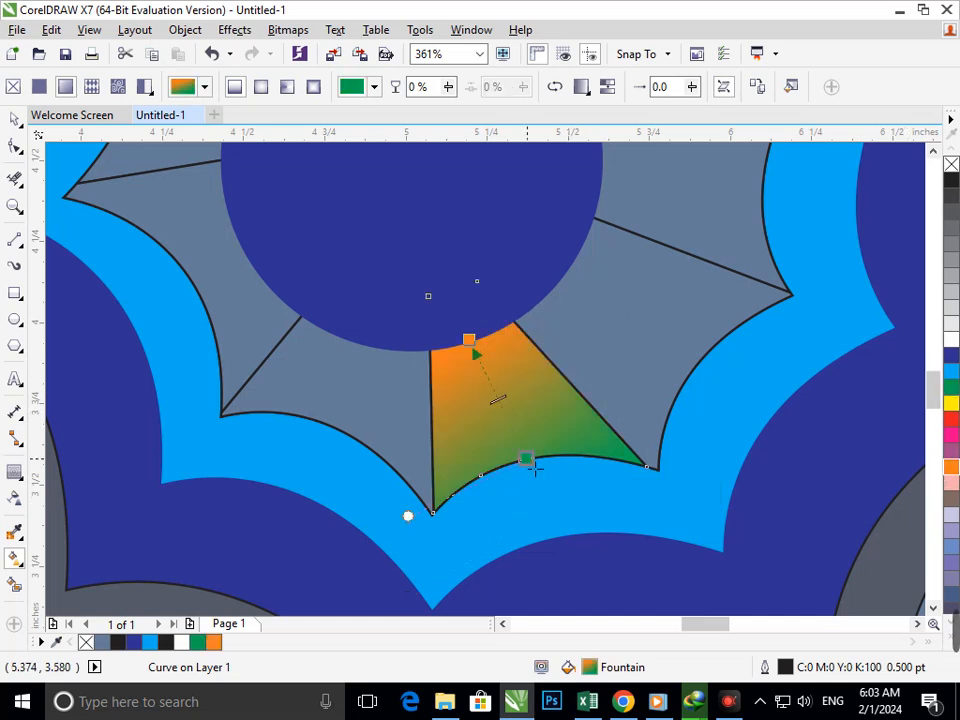
- Apply a linear fountain fill to the adjacent sector at the circle's lower right, with light red as its inner colour
{"action": "left_click", "coordinate": [698, 390]}
{"action": "left_click_drag", "start_coordinate": [699, 372], "coordinate": [559, 281]}
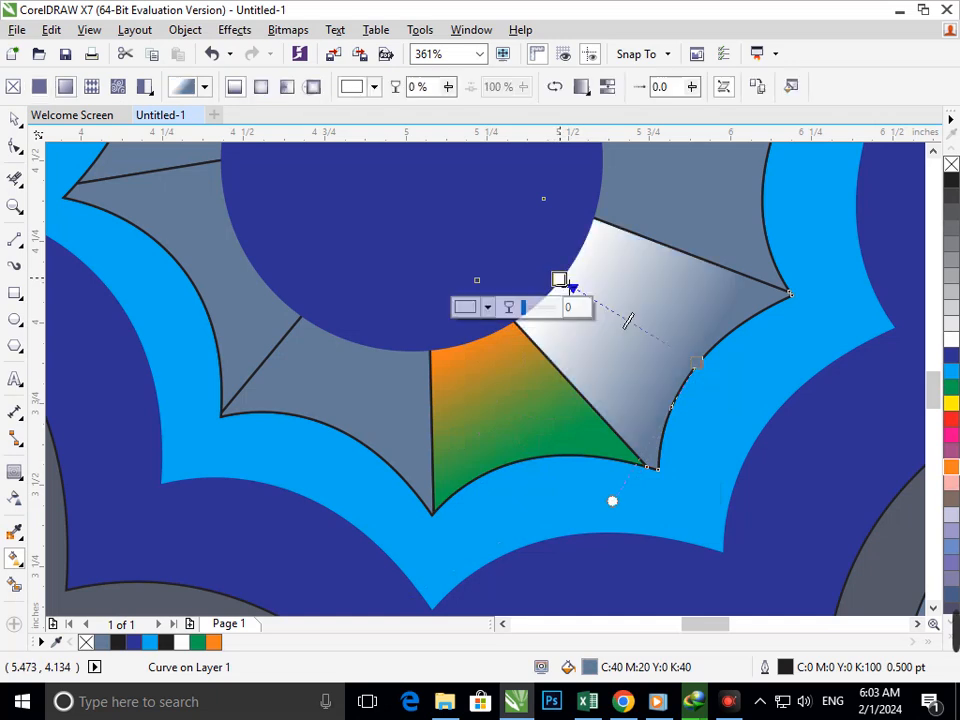
{"action": "left_click", "coordinate": [465, 307]}
{"action": "left_click", "coordinate": [553, 420]}
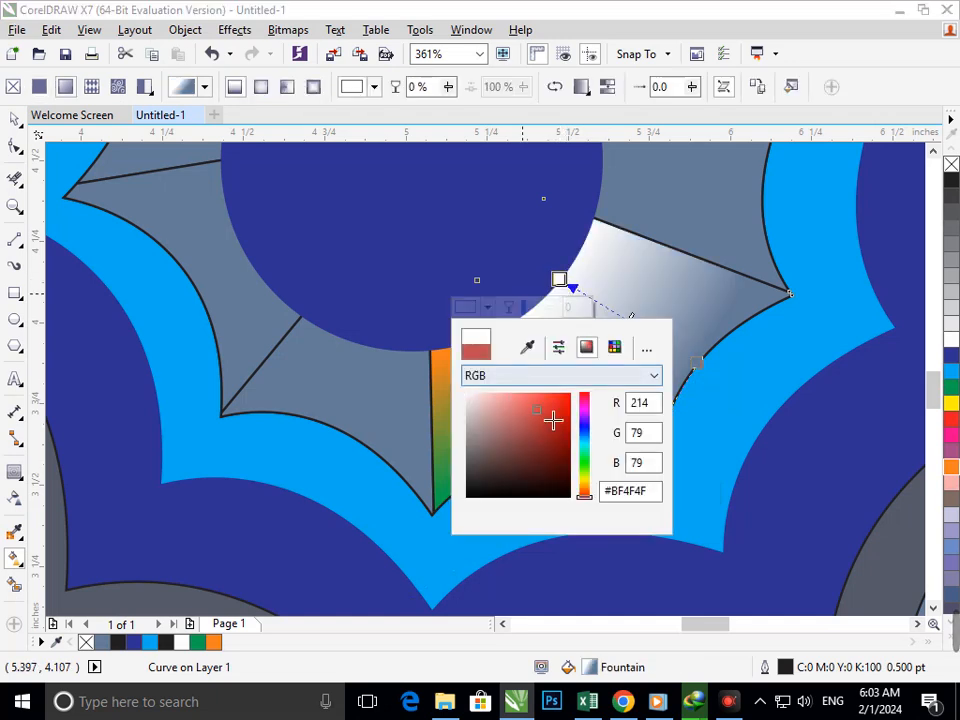
{"action": "left_click", "coordinate": [546, 395]}
- Set the outer colour of the lower-right sector's gradient to light orange
{"action": "left_click", "coordinate": [697, 363]}
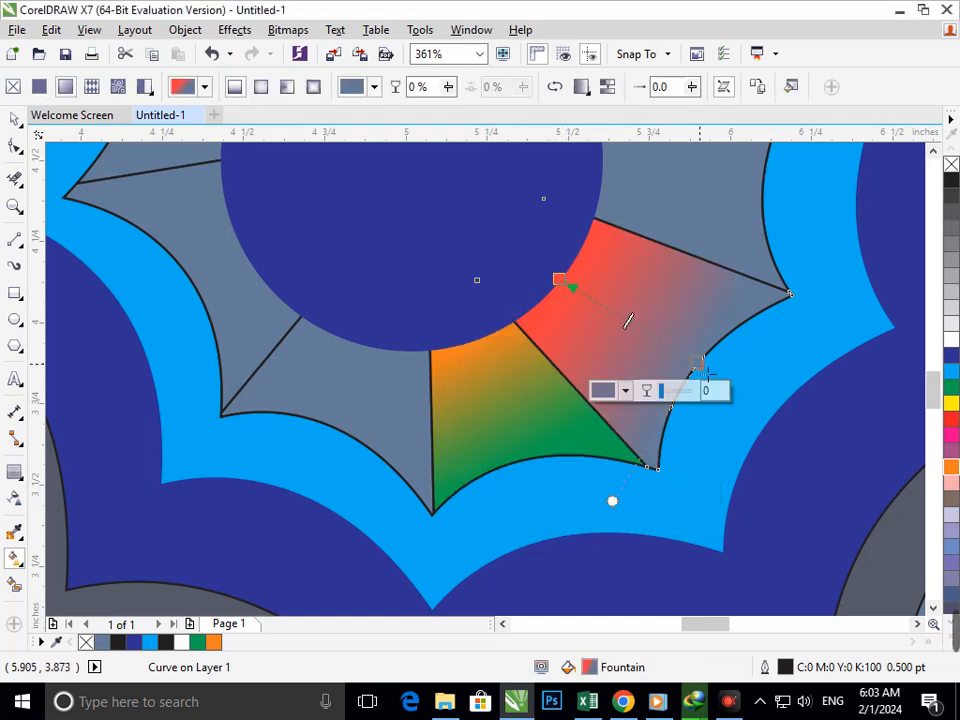
{"action": "left_click", "coordinate": [602, 390]}
{"action": "left_click", "coordinate": [722, 517]}
{"action": "left_click", "coordinate": [723, 551]}
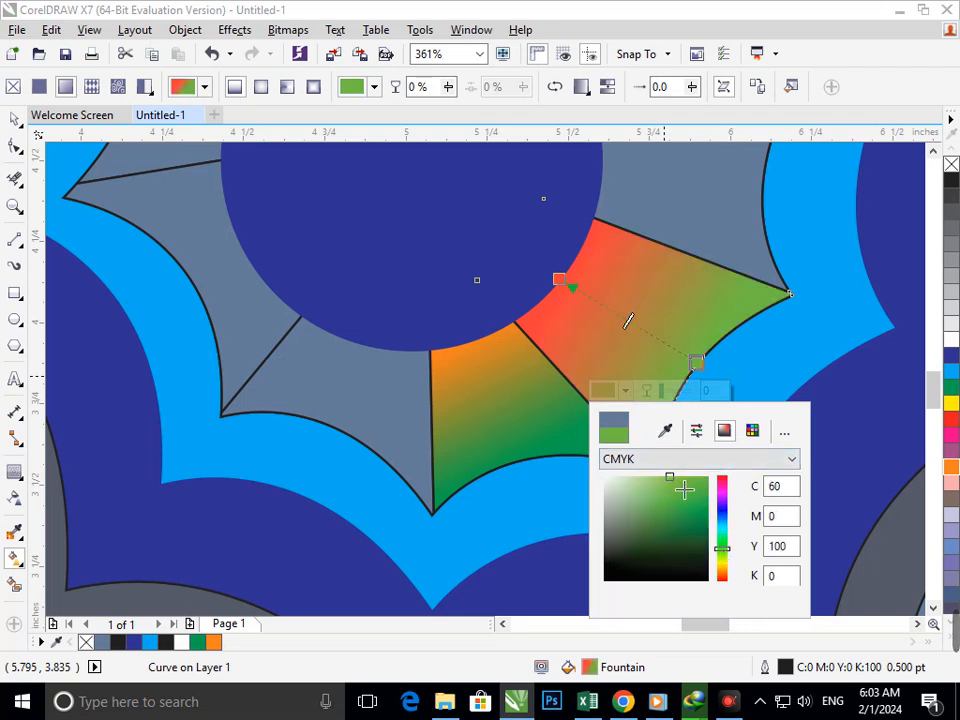
{"action": "left_click_drag", "start_coordinate": [718, 553], "coordinate": [722, 574]}
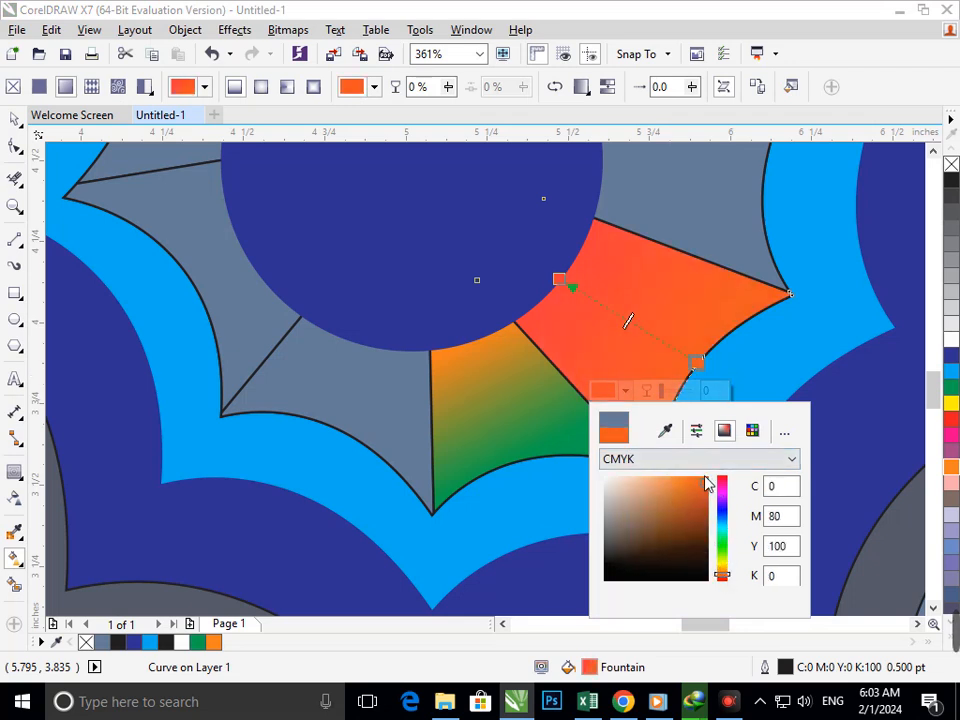
{"action": "left_click", "coordinate": [671, 481]}
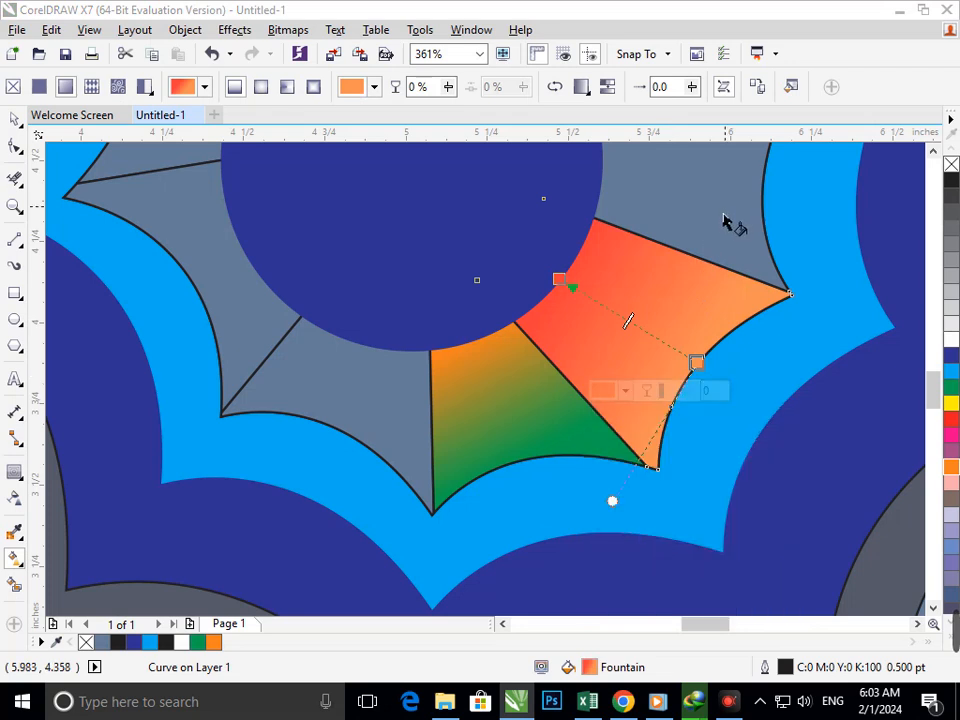
{"action": "right_click", "coordinate": [480, 413]}
{"action": "key", "text": "Escape"}
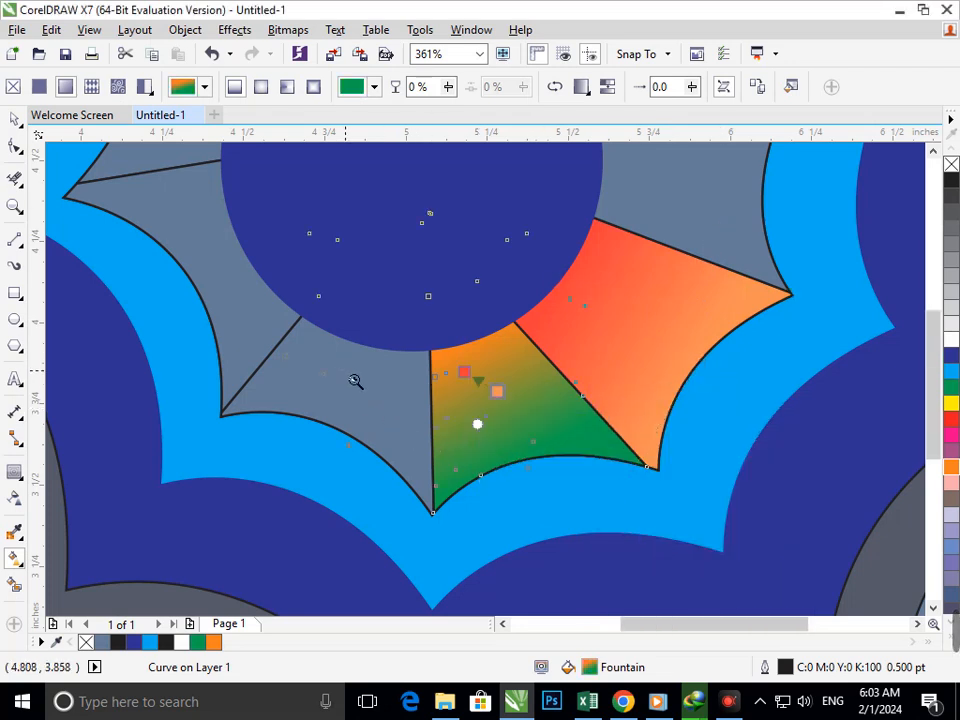
{"action": "scroll", "coordinate": [356, 381], "scroll_direction": "down", "scroll_amount": 4}
{"action": "right_click", "coordinate": [347, 384]}
{"action": "key", "text": "Escape"}
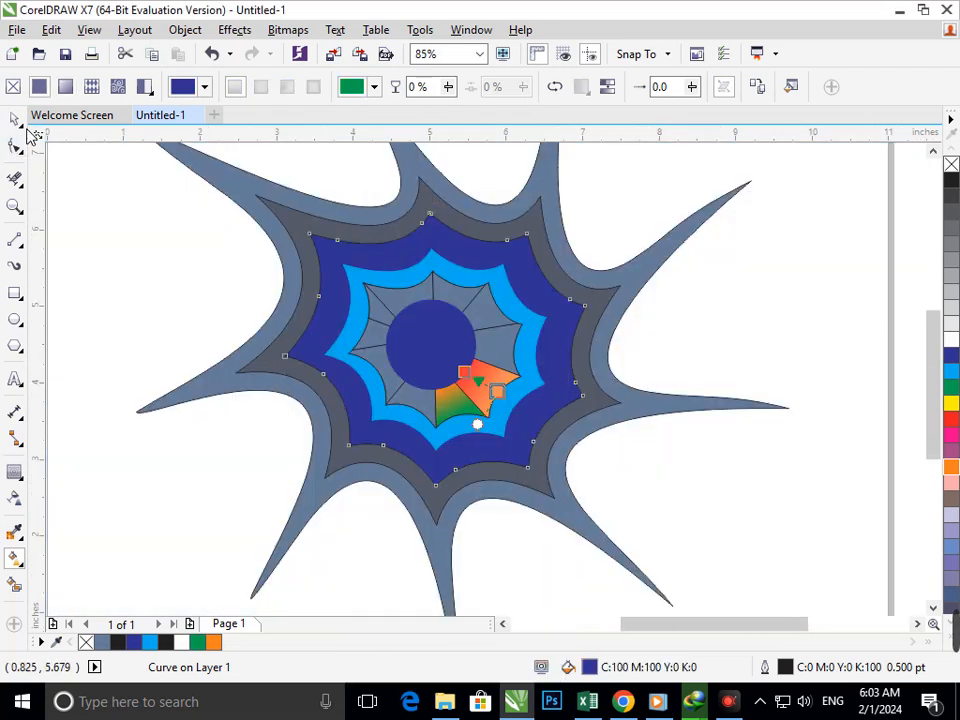
{"action": "left_click", "coordinate": [16, 121]}
{"action": "left_click", "coordinate": [714, 357]}
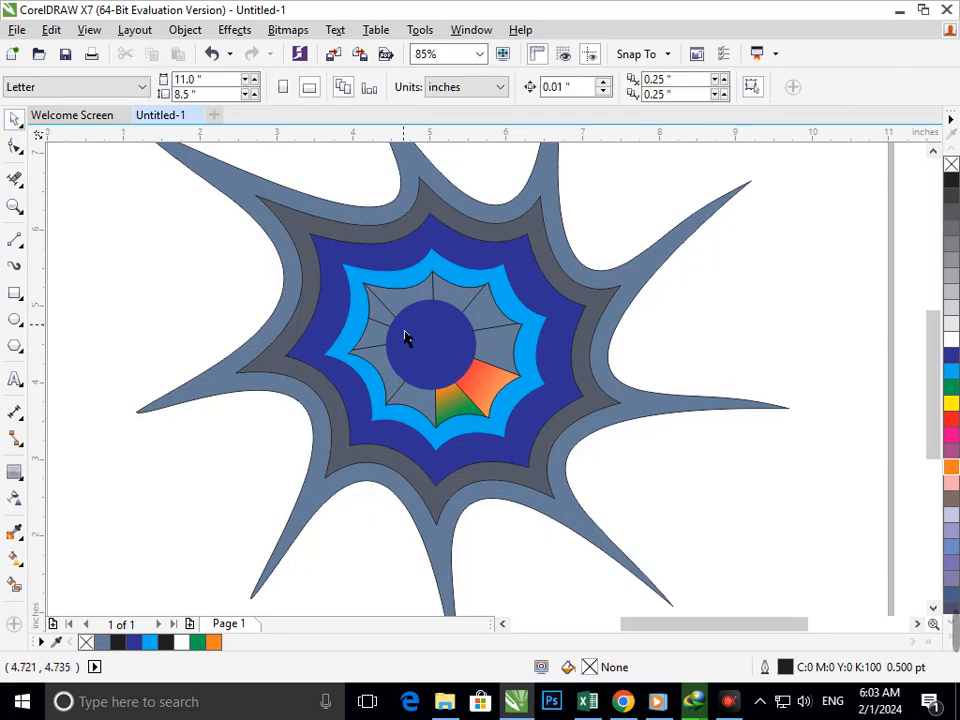
- Apply a linear fountain fill to the sector just left of the lower vertical line, white at the circle and green outward
{"action": "left_click_drag", "start_coordinate": [266, 236], "coordinate": [561, 460]}
{"action": "left_click", "coordinate": [497, 514]}
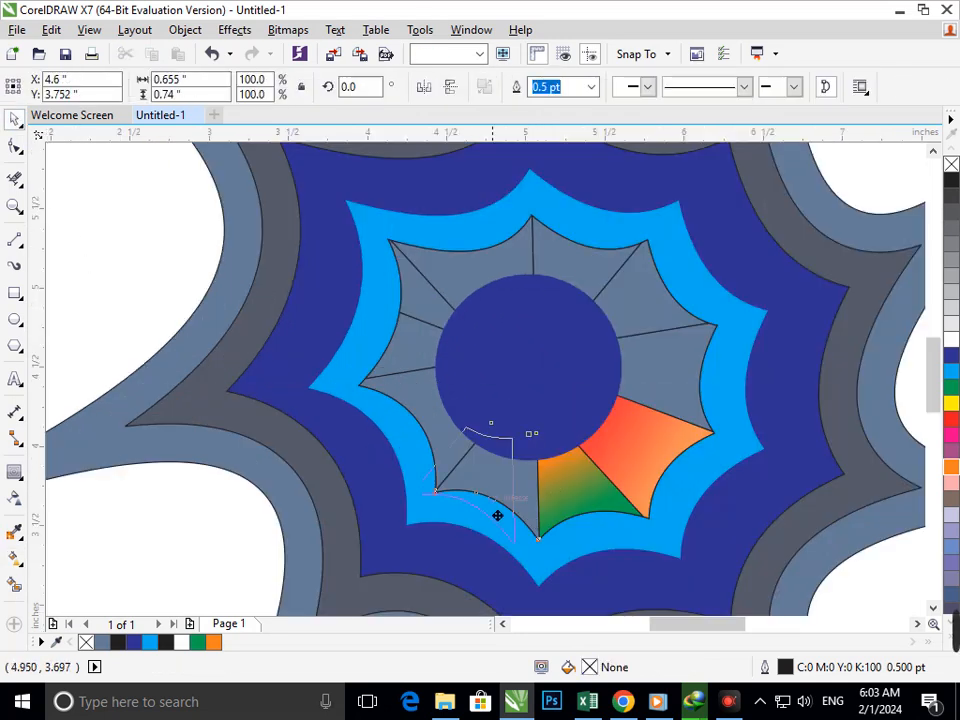
{"action": "left_click", "coordinate": [16, 559]}
{"action": "left_click_drag", "start_coordinate": [476, 505], "coordinate": [520, 456]}
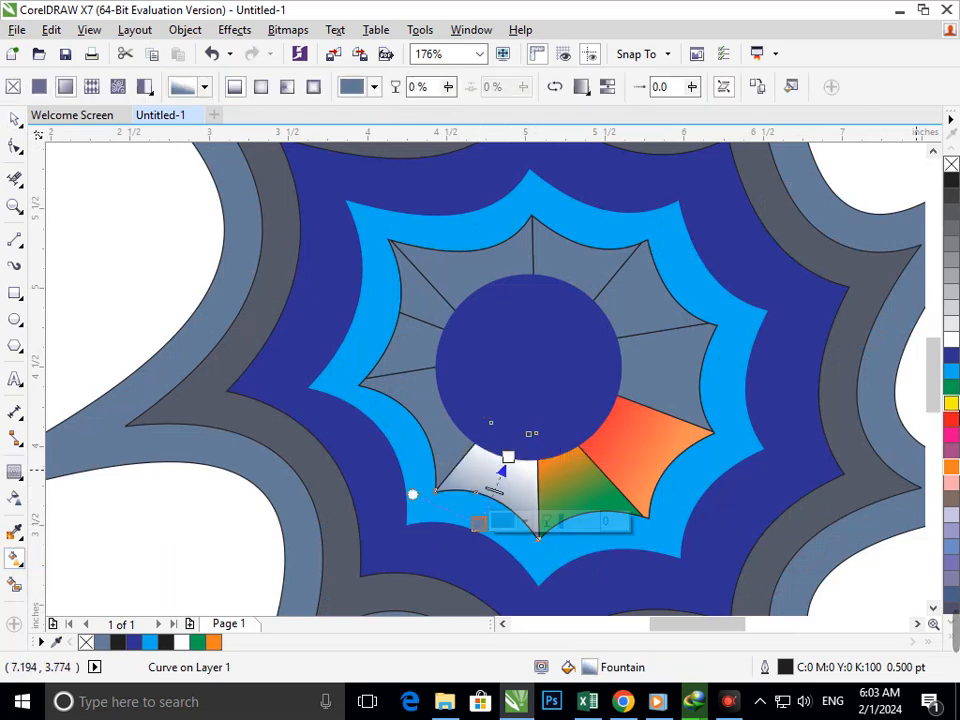
{"action": "left_click", "coordinate": [952, 388]}
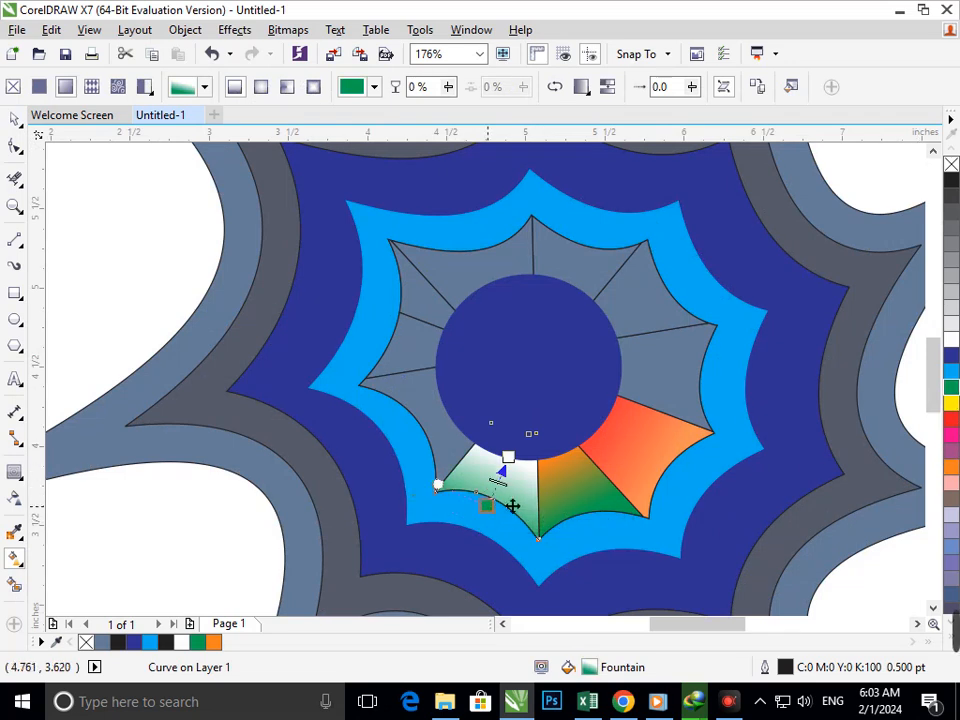
- Change that gradient to red at the circle and yellow C:7 M:0 Y:100 K:0 outward, ending at the sector's outer edge
{"action": "left_click", "coordinate": [508, 457]}
{"action": "left_click", "coordinate": [552, 455]}
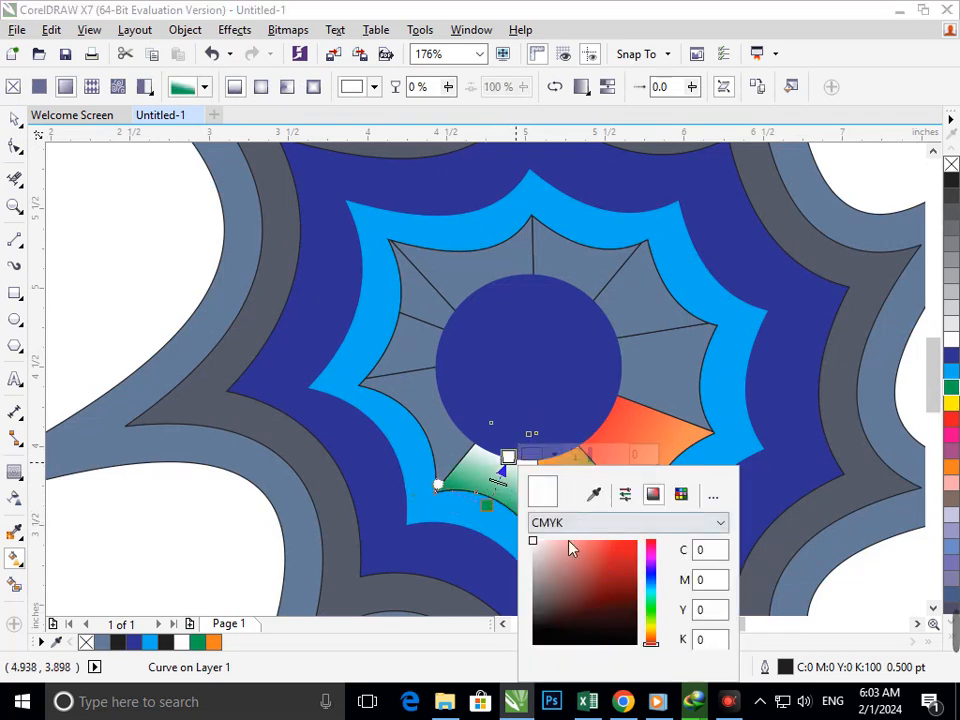
{"action": "left_click_drag", "start_coordinate": [570, 548], "coordinate": [621, 516]}
{"action": "left_click", "coordinate": [487, 505]}
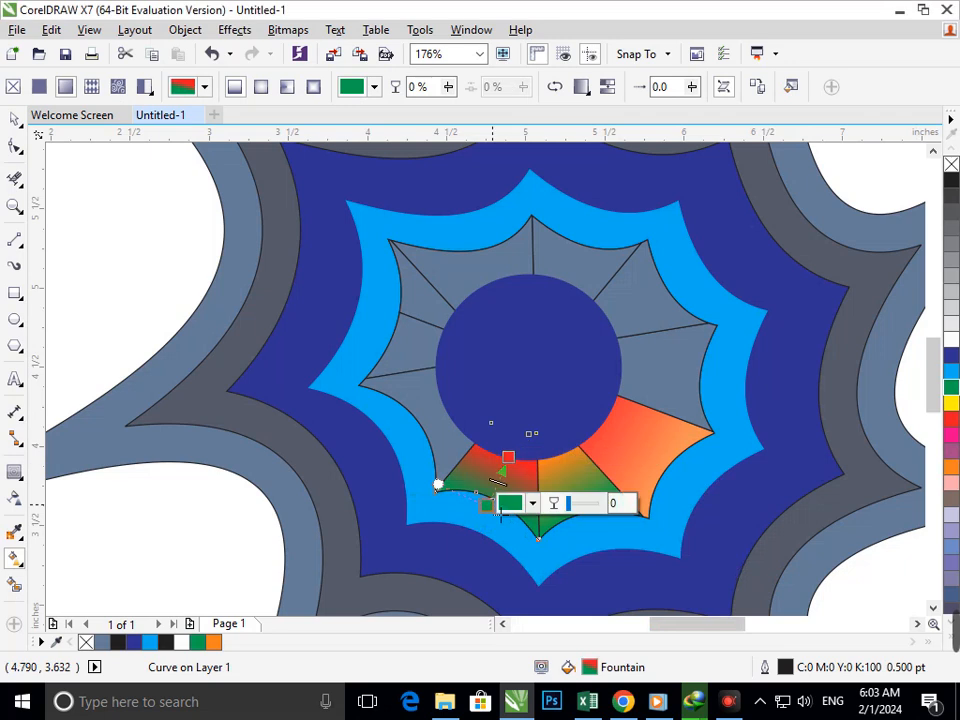
{"action": "left_click", "coordinate": [532, 503]}
{"action": "mouse_move", "coordinate": [628, 449]}
{"action": "left_mouse_down"}
{"action": "mouse_move", "coordinate": [613, 418]}
{"action": "mouse_move", "coordinate": [628, 429]}
{"action": "left_mouse_up"}
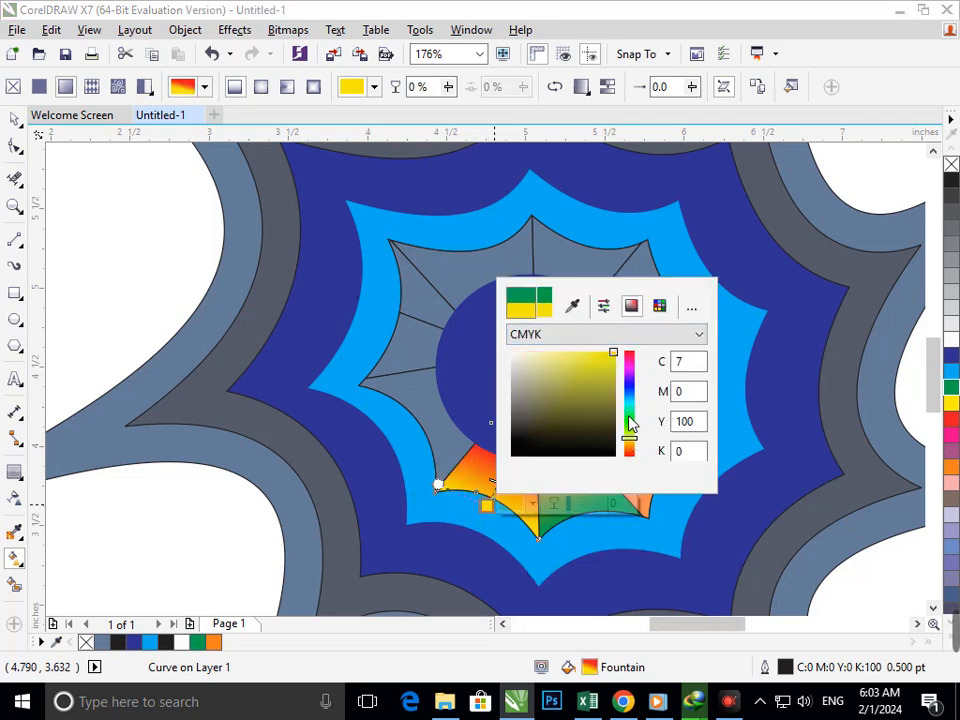
{"action": "left_click", "coordinate": [486, 528]}
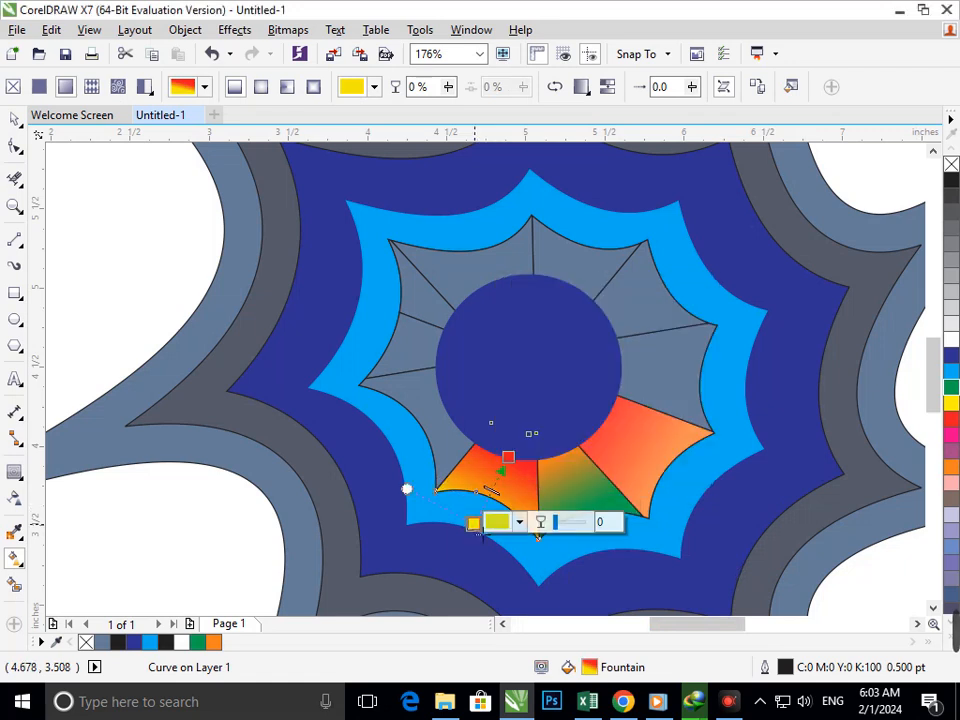
{"action": "left_click_drag", "start_coordinate": [474, 524], "coordinate": [484, 506]}
- Apply a linear fountain fill to the sector at the circle's lower left, with light red #FF4242 as its inner colour
{"action": "left_click", "coordinate": [452, 440]}
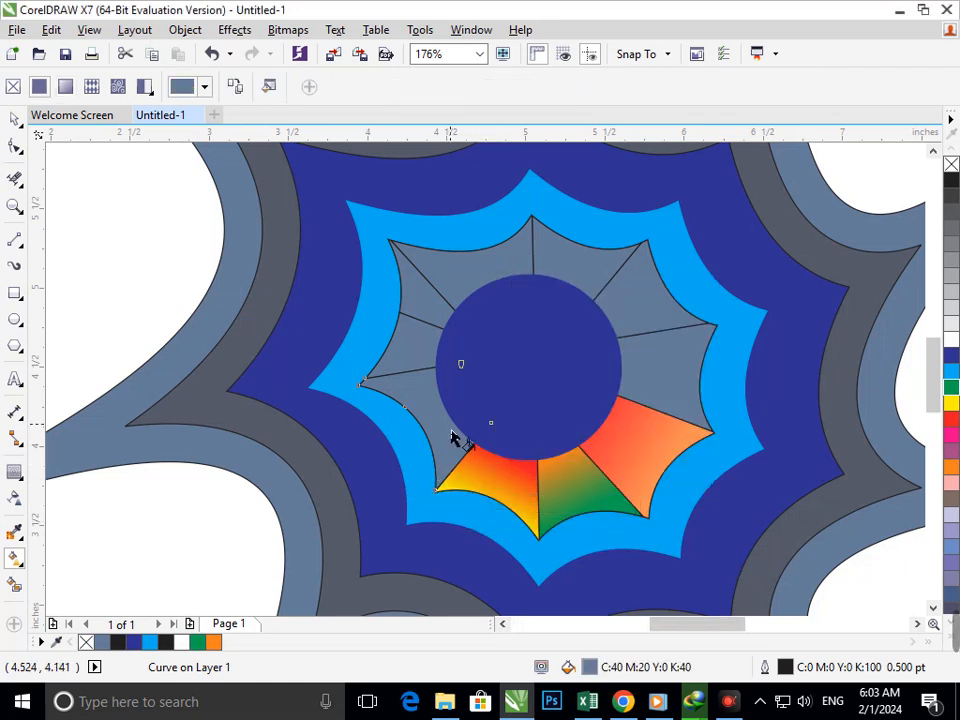
{"action": "left_click", "coordinate": [456, 439]}
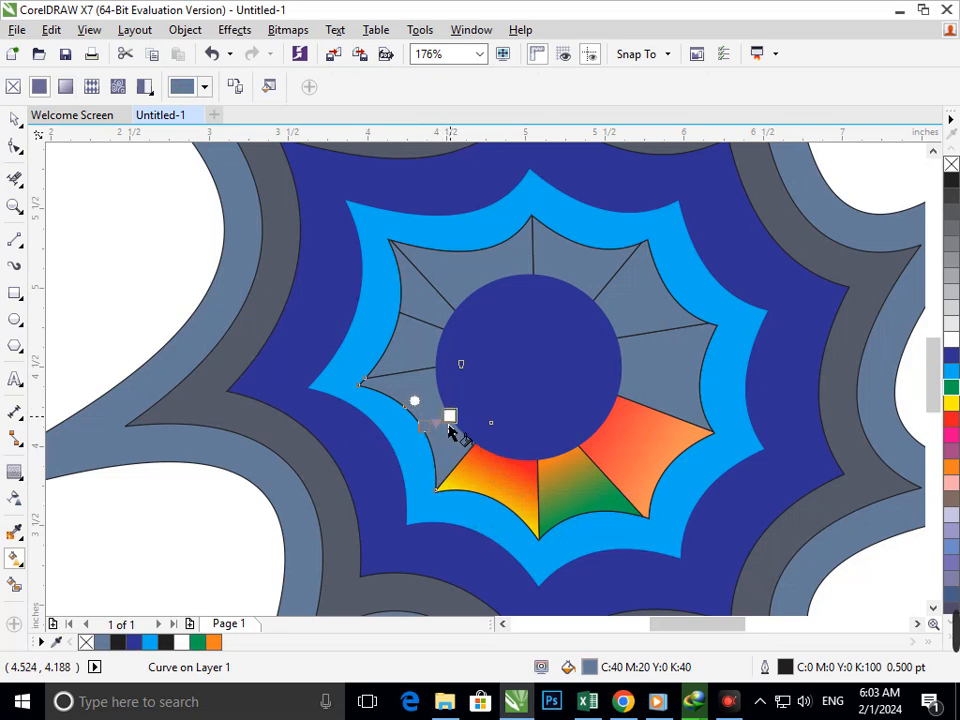
{"action": "left_click_drag", "start_coordinate": [454, 435], "coordinate": [403, 456]}
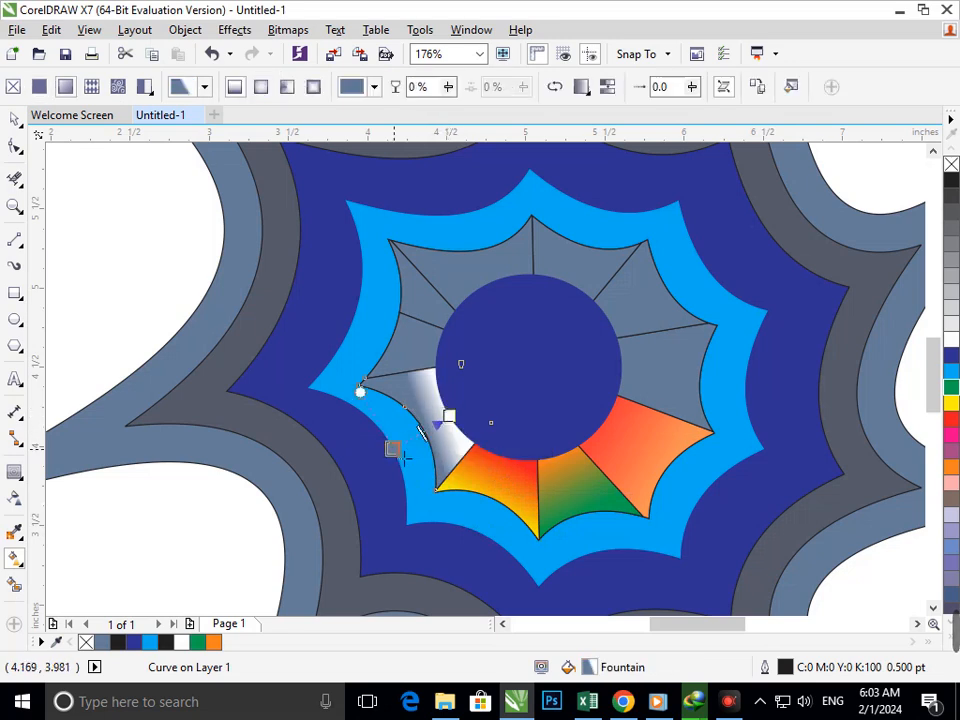
{"action": "left_click", "coordinate": [449, 415]}
{"action": "left_click", "coordinate": [437, 443]}
{"action": "left_click_drag", "start_coordinate": [433, 531], "coordinate": [509, 531]}
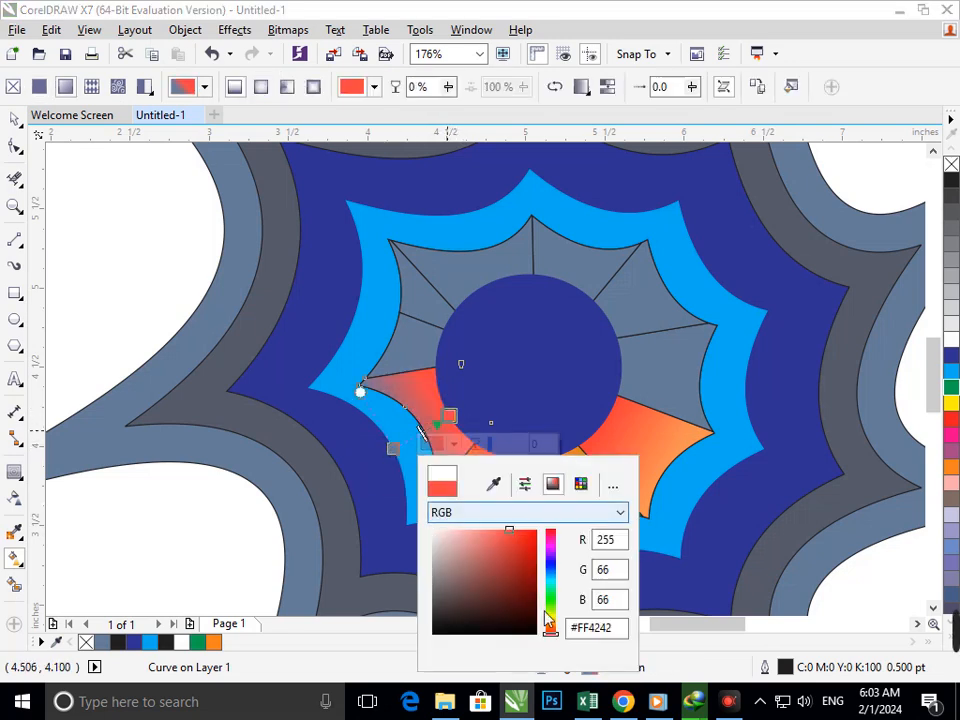
{"action": "left_click", "coordinate": [407, 474]}
- Try orange and then green as the outer colour of the lower-left sector's gradient
{"action": "left_click", "coordinate": [393, 448]}
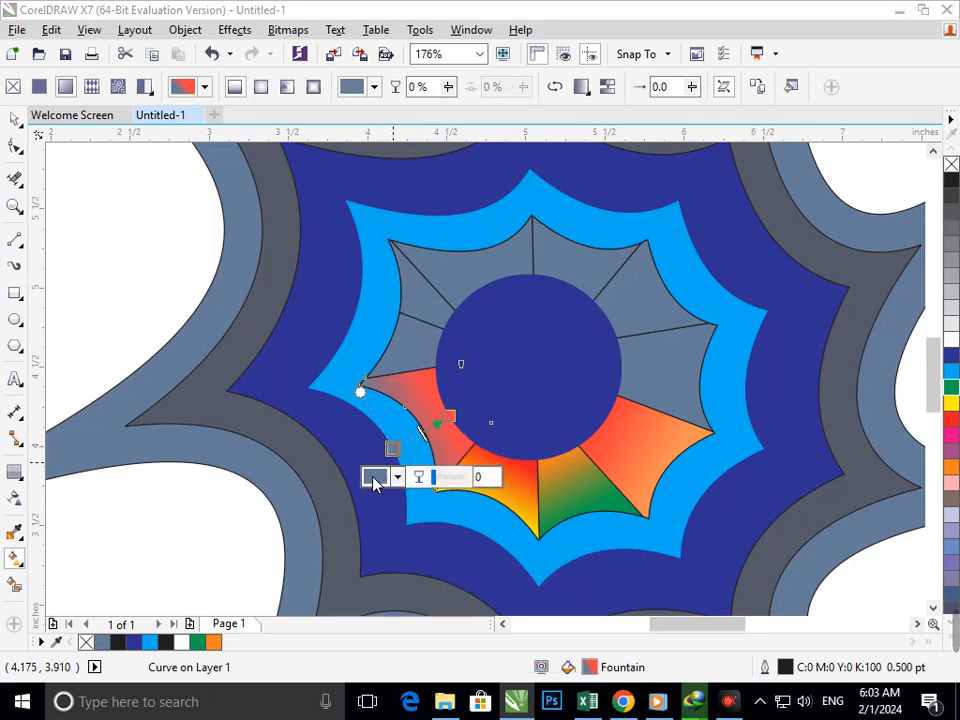
{"action": "left_click", "coordinate": [376, 478]}
{"action": "left_click", "coordinate": [499, 423]}
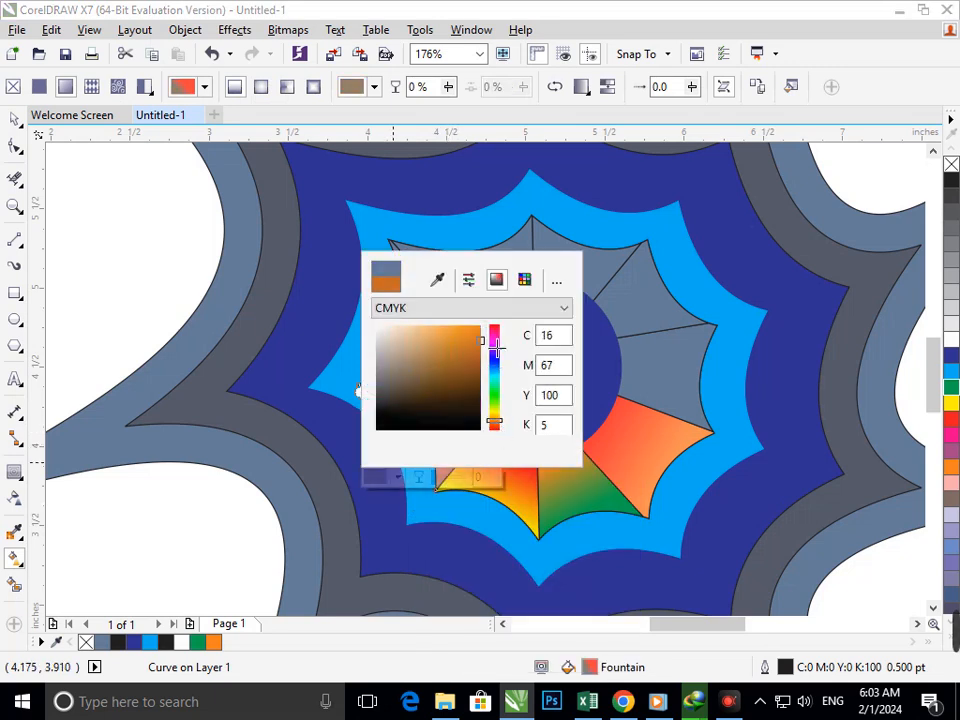
{"action": "left_click_drag", "start_coordinate": [497, 347], "coordinate": [490, 317]}
{"action": "left_click", "coordinate": [178, 300]}
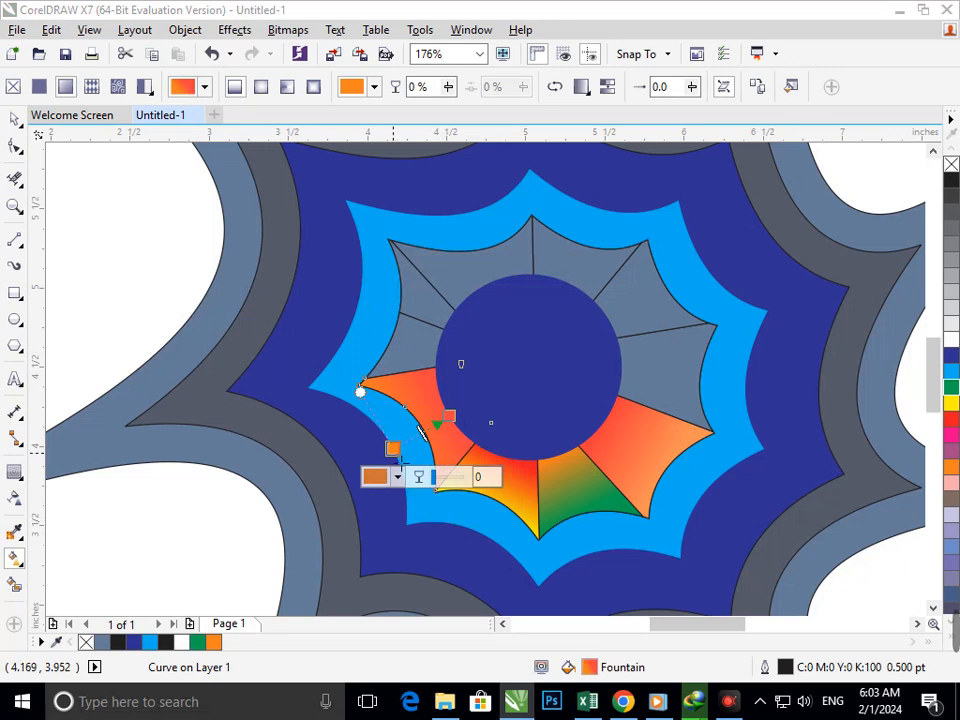
{"action": "left_click", "coordinate": [376, 478]}
{"action": "left_click_drag", "start_coordinate": [494, 424], "coordinate": [494, 400]}
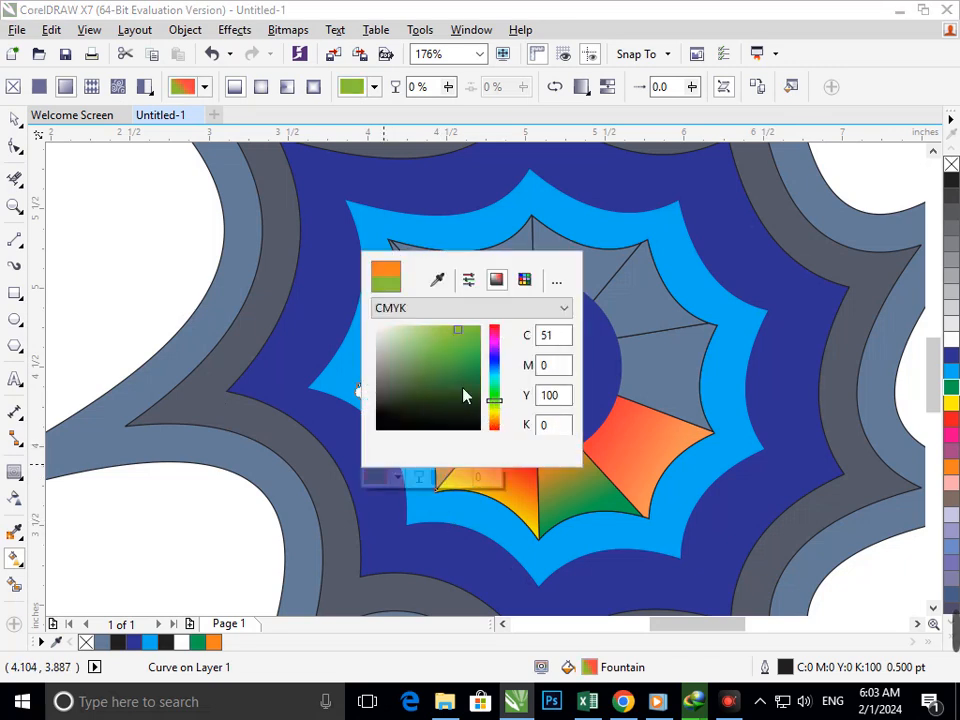
{"action": "left_click", "coordinate": [199, 317]}
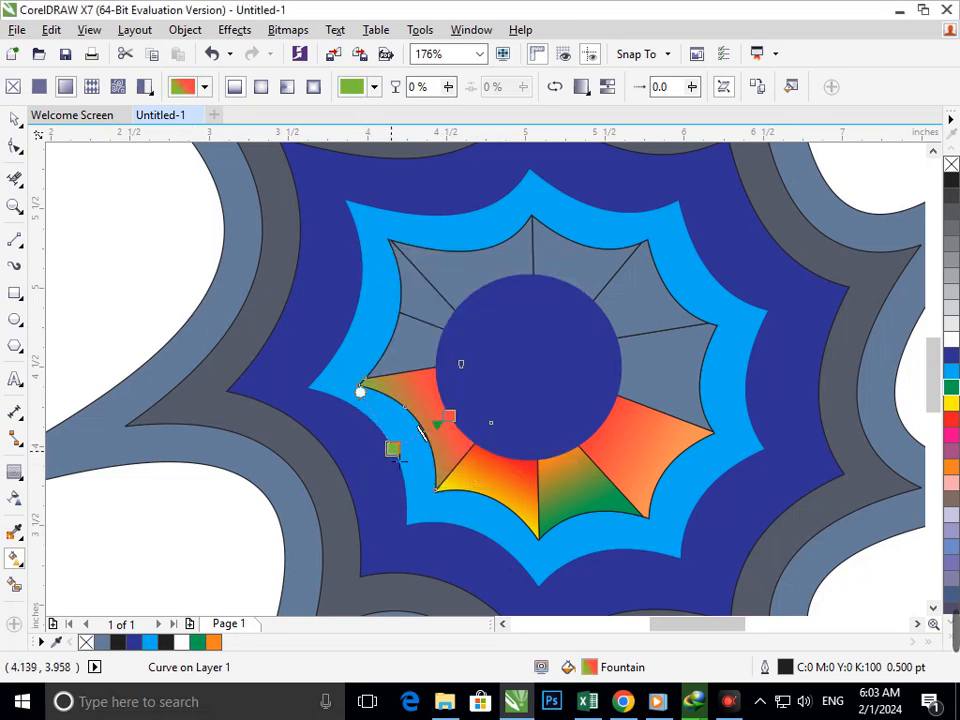
- Set the outer colour of the lower-left sector's gradient to light blue and end the gradient at the sector's outer edge
{"action": "mouse_move", "coordinate": [405, 456]}
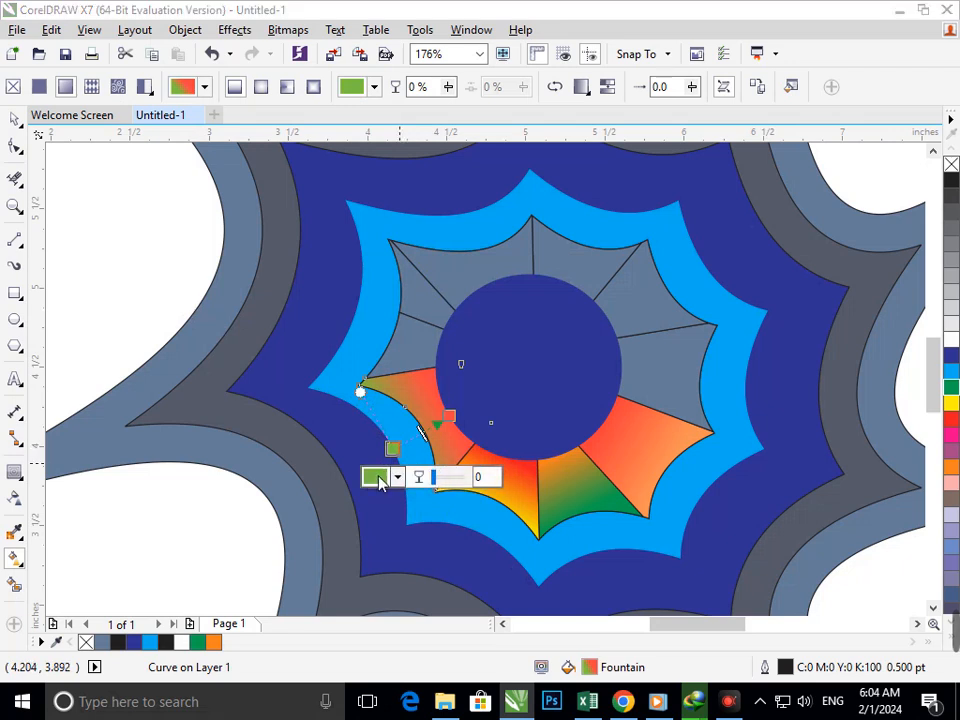
{"action": "left_click", "coordinate": [381, 478]}
{"action": "left_click", "coordinate": [478, 336]}
{"action": "left_click", "coordinate": [494, 376]}
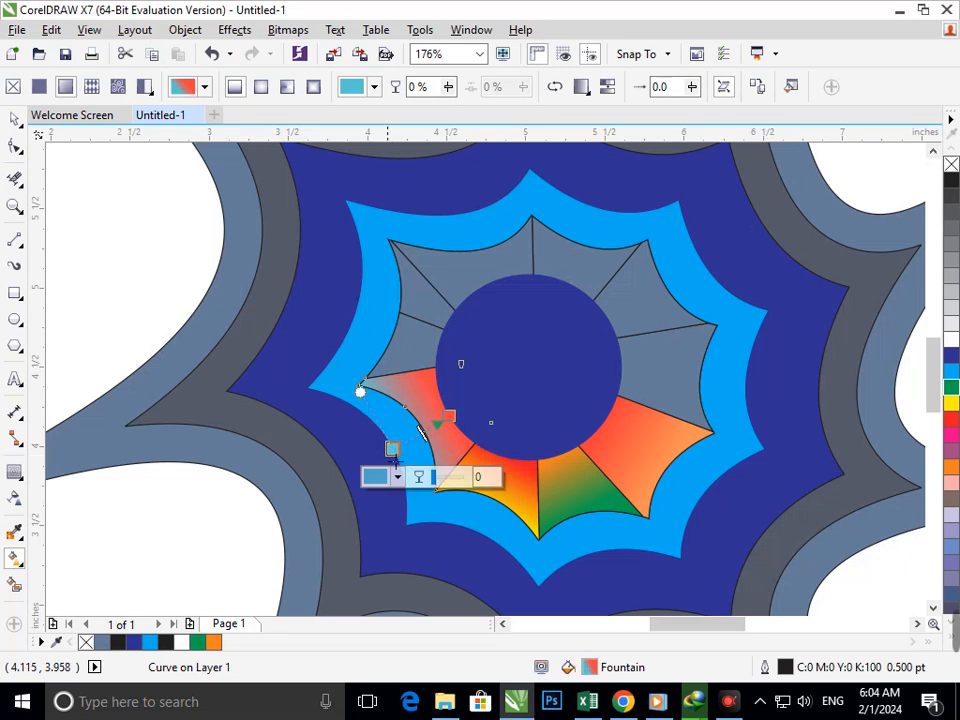
{"action": "mouse_move", "coordinate": [392, 448]}
{"action": "left_mouse_down"}
{"action": "mouse_move", "coordinate": [343, 474]}
{"action": "mouse_move", "coordinate": [432, 434]}
{"action": "mouse_move", "coordinate": [391, 446]}
{"action": "left_mouse_up"}
{"action": "left_click", "coordinate": [483, 403]}
{"action": "left_click_drag", "start_coordinate": [496, 414], "coordinate": [458, 418]}
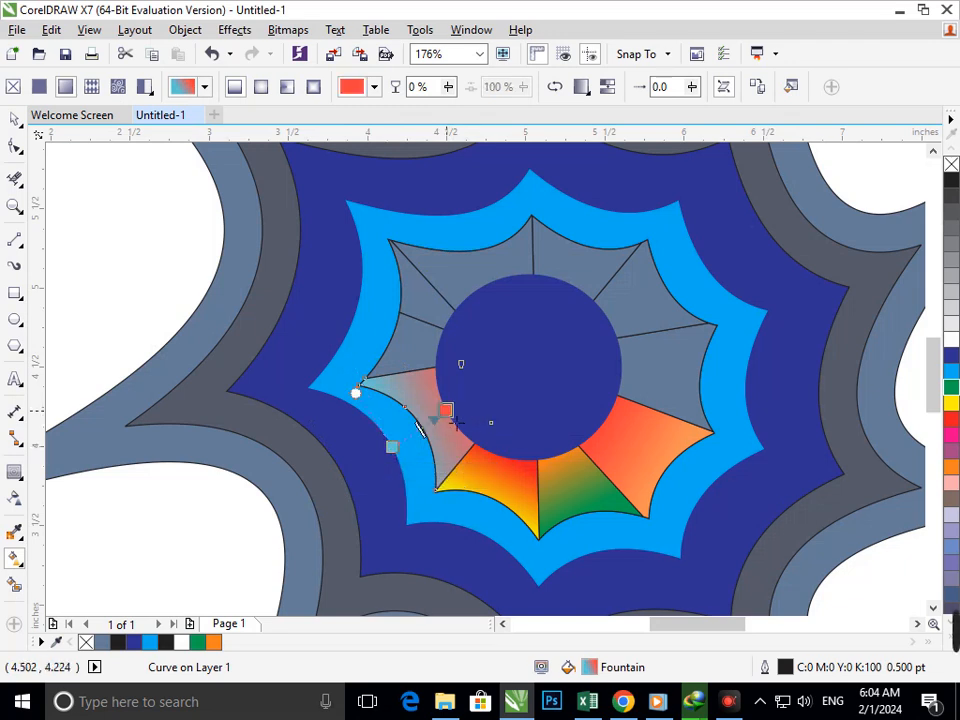
{"action": "left_click_drag", "start_coordinate": [403, 456], "coordinate": [445, 410]}
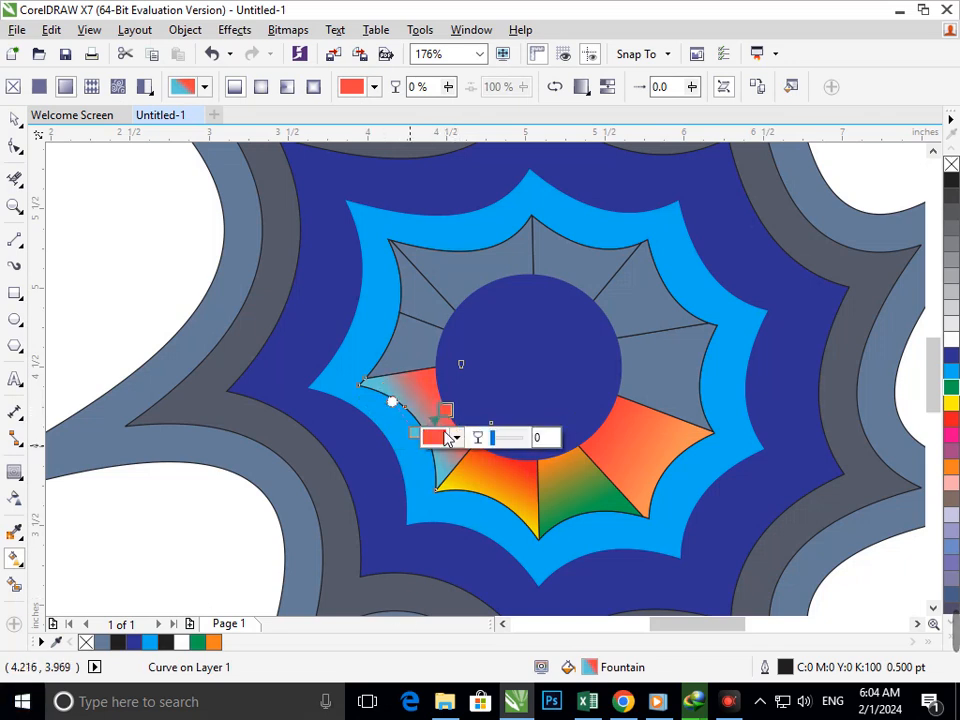
- Apply a linear fountain fill to the sector above it, running across to the circle, with blue #0077FF as its inner colour
{"action": "scroll", "coordinate": [377, 321], "scroll_direction": "down", "scroll_amount": 3}
{"action": "scroll", "coordinate": [377, 321], "scroll_direction": "up", "scroll_amount": 6}
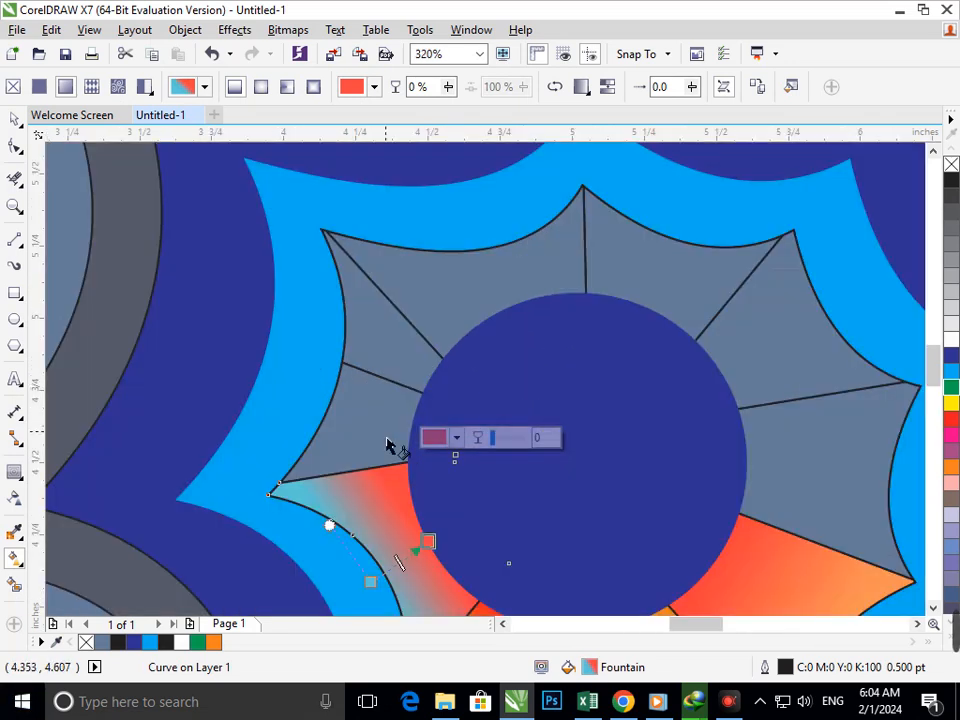
{"action": "left_click", "coordinate": [343, 437]}
{"action": "left_click_drag", "start_coordinate": [324, 428], "coordinate": [416, 440]}
{"action": "left_click", "coordinate": [376, 451]}
{"action": "left_click_drag", "start_coordinate": [444, 541], "coordinate": [455, 528]}
{"action": "mouse_move", "coordinate": [474, 584]}
{"action": "left_mouse_down"}
{"action": "mouse_move", "coordinate": [456, 556]}
{"action": "mouse_move", "coordinate": [495, 526]}
{"action": "left_mouse_up"}
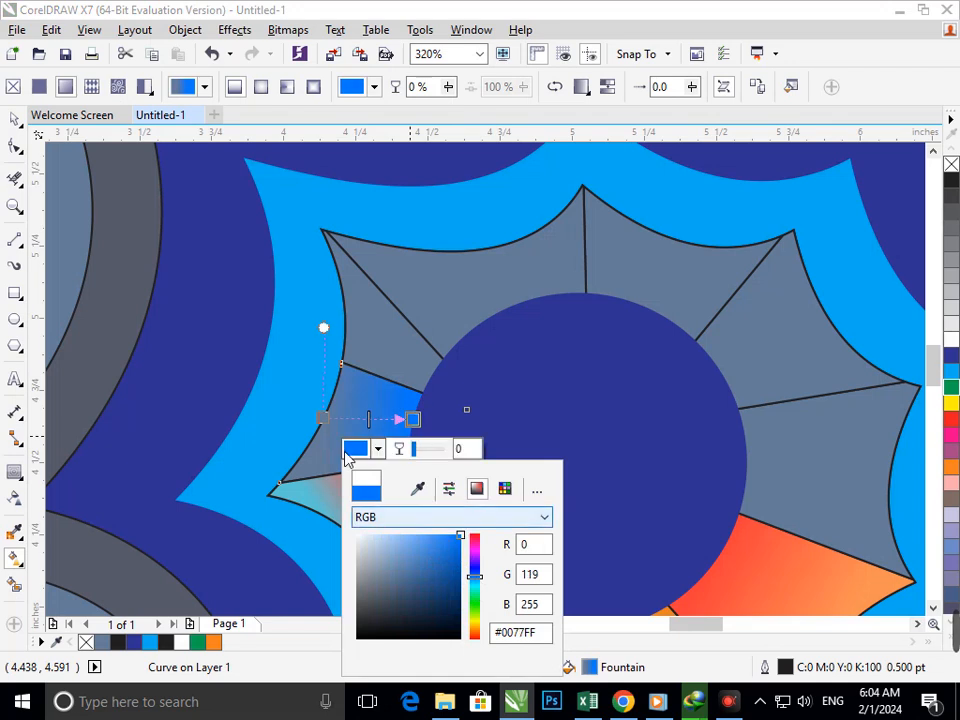
- Set that gradient's outer colour to purple C:48 M:84 Y:0 K:0 and place its end at the sector's outer edge
{"action": "left_click_drag", "start_coordinate": [321, 419], "coordinate": [272, 401]}
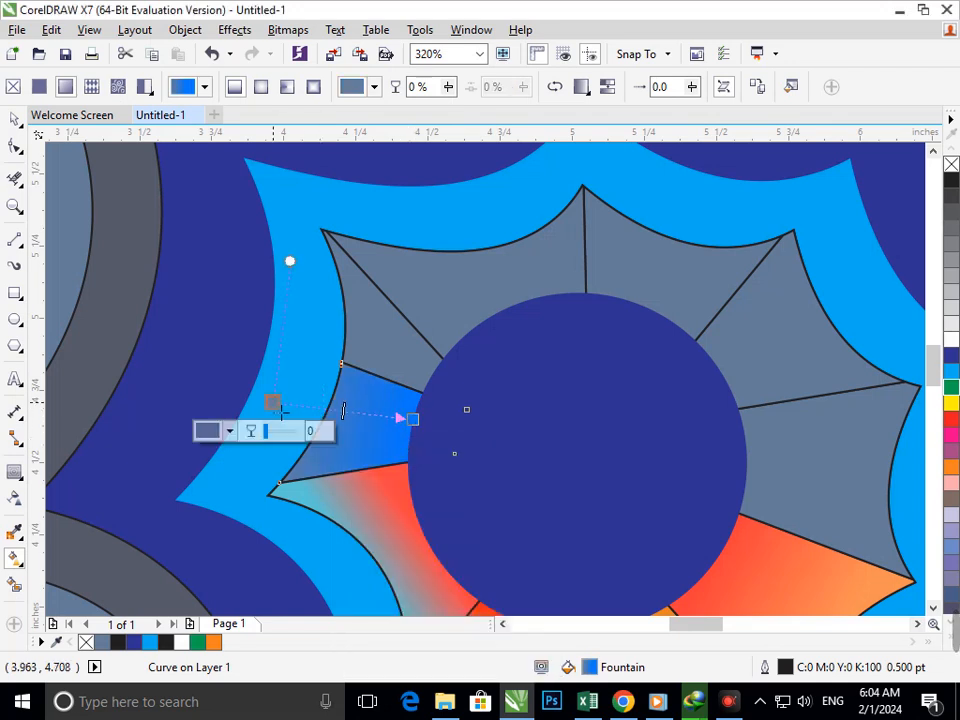
{"action": "left_click", "coordinate": [200, 431]}
{"action": "left_click_drag", "start_coordinate": [294, 527], "coordinate": [331, 538]}
{"action": "left_click", "coordinate": [326, 561]}
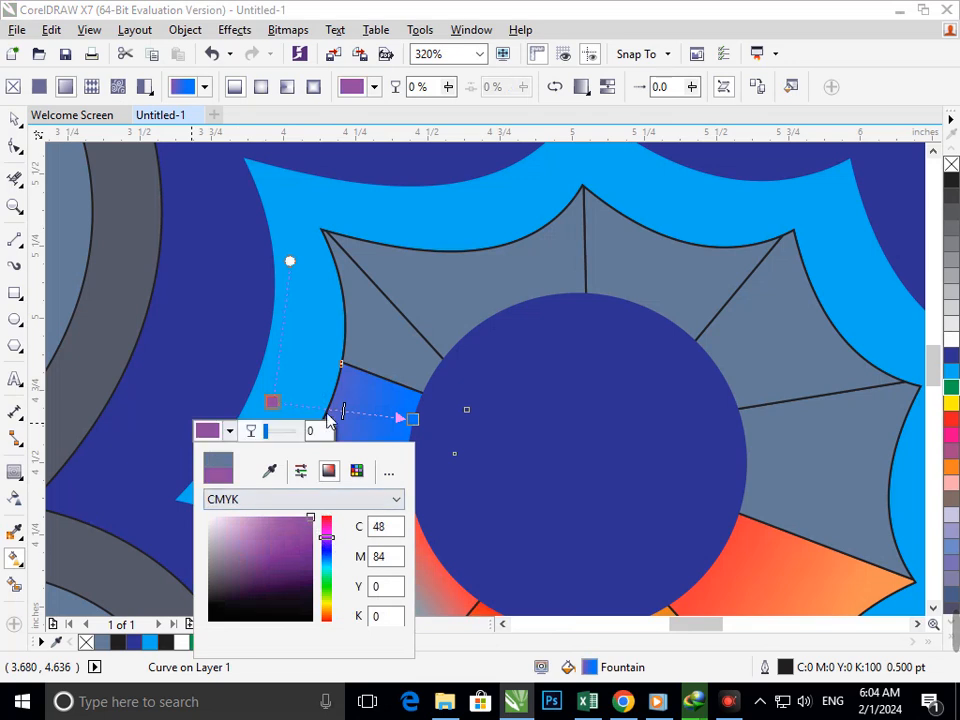
{"action": "left_click_drag", "start_coordinate": [272, 405], "coordinate": [324, 416]}
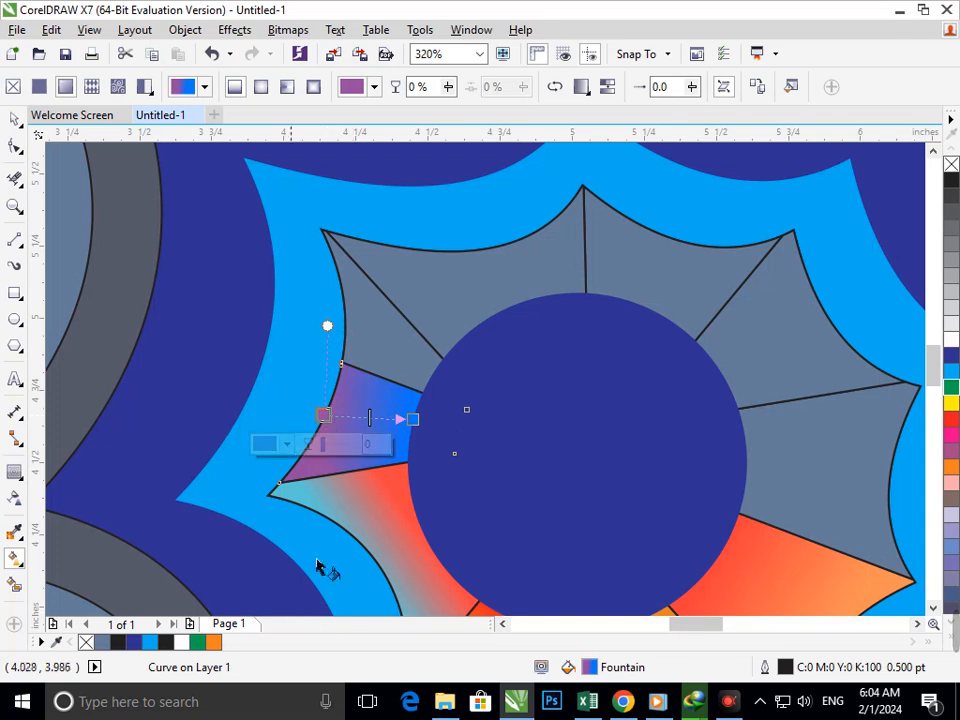
{"action": "key", "text": "F4"}
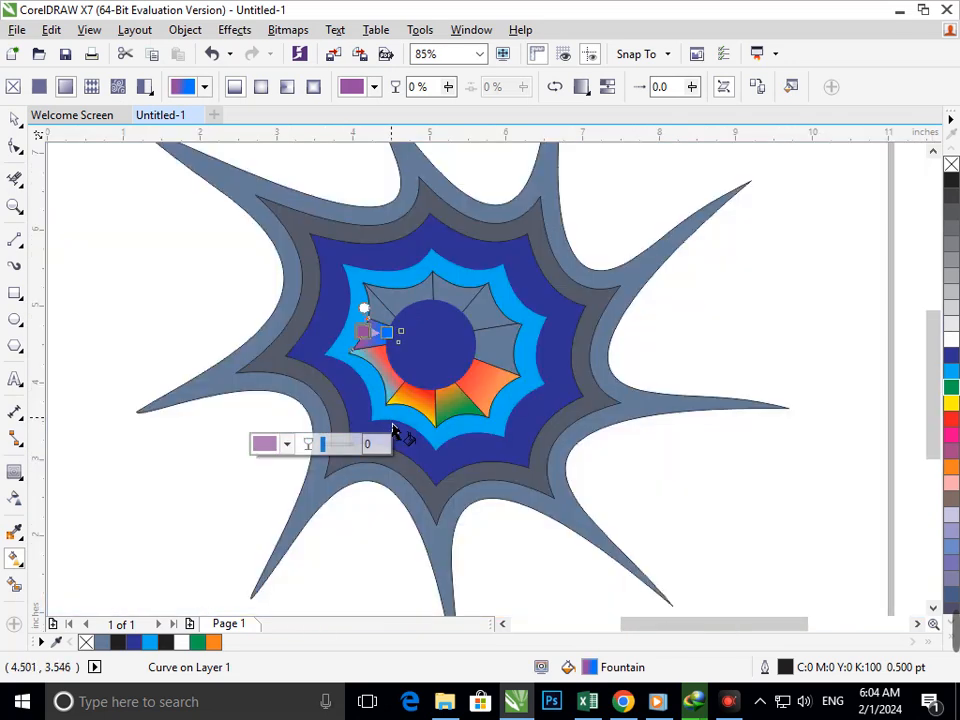
{"action": "left_click", "coordinate": [14, 120]}
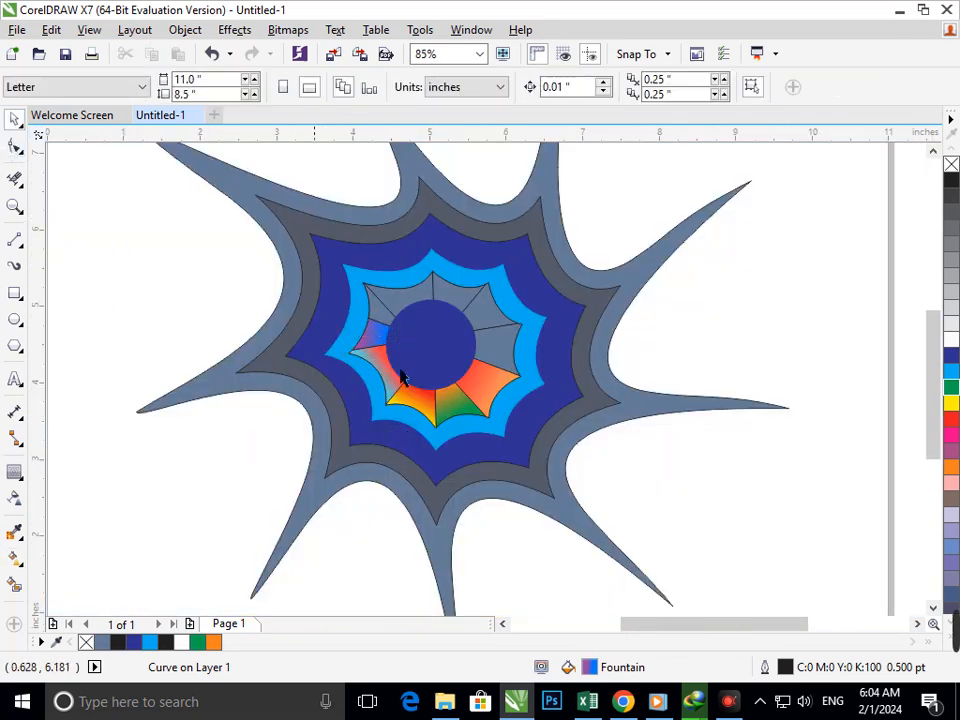
{"action": "left_click", "coordinate": [405, 312]}
{"action": "left_click", "coordinate": [476, 318], "text": "shift"}
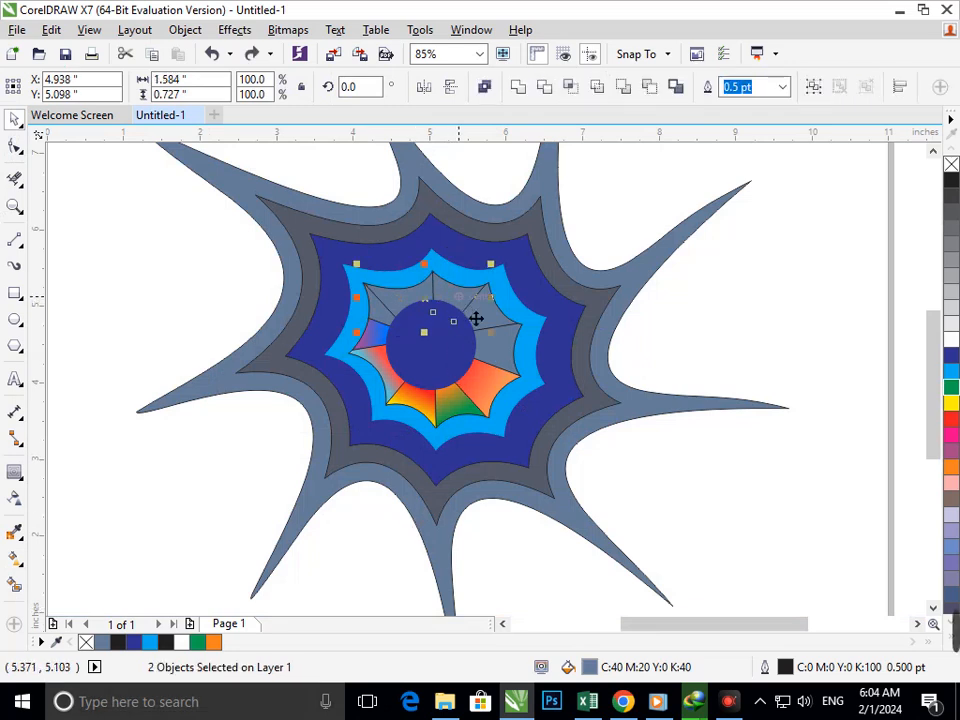
{"action": "left_click", "coordinate": [497, 360], "text": "shift"}
{"action": "left_click", "coordinate": [465, 385], "text": "shift"}
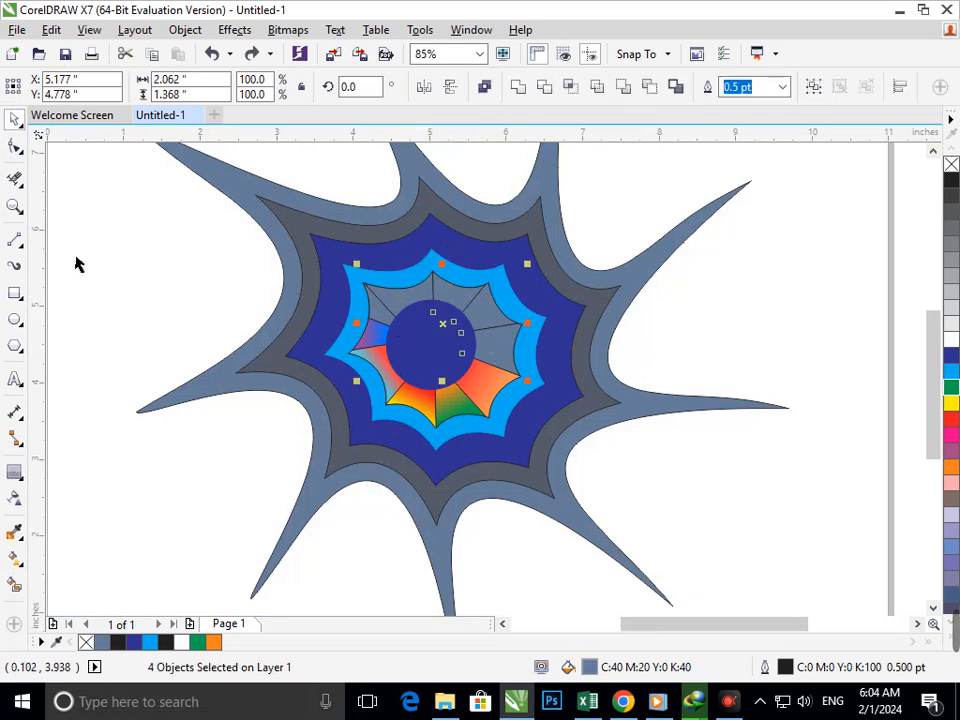
{"action": "left_click", "coordinate": [185, 29]}
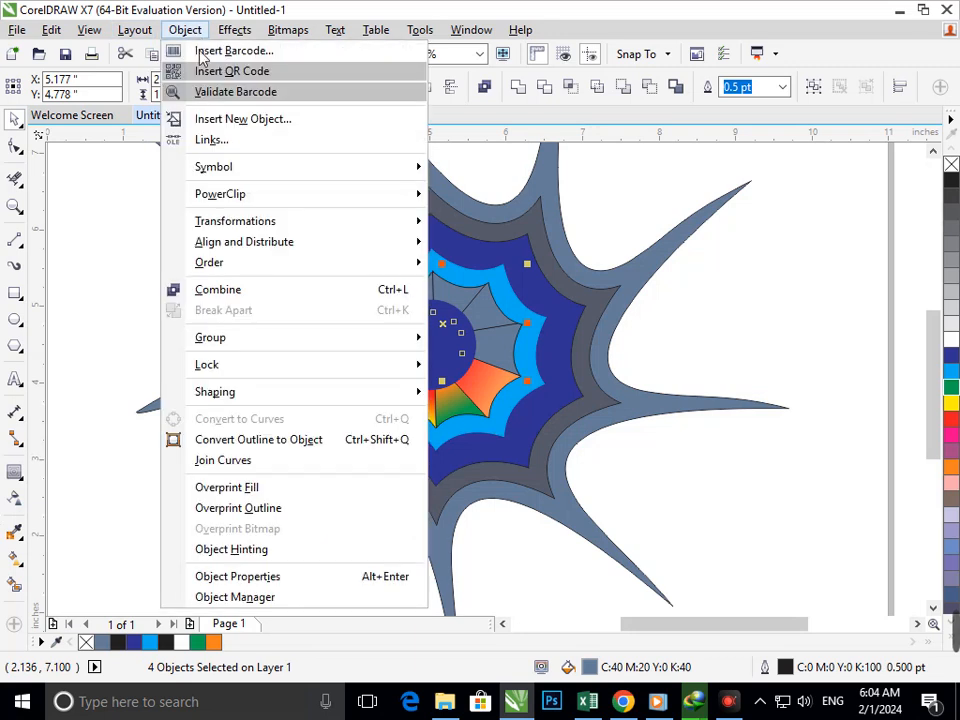
{"action": "mouse_move", "coordinate": [215, 391]}
{"action": "left_click", "coordinate": [720, 328]}
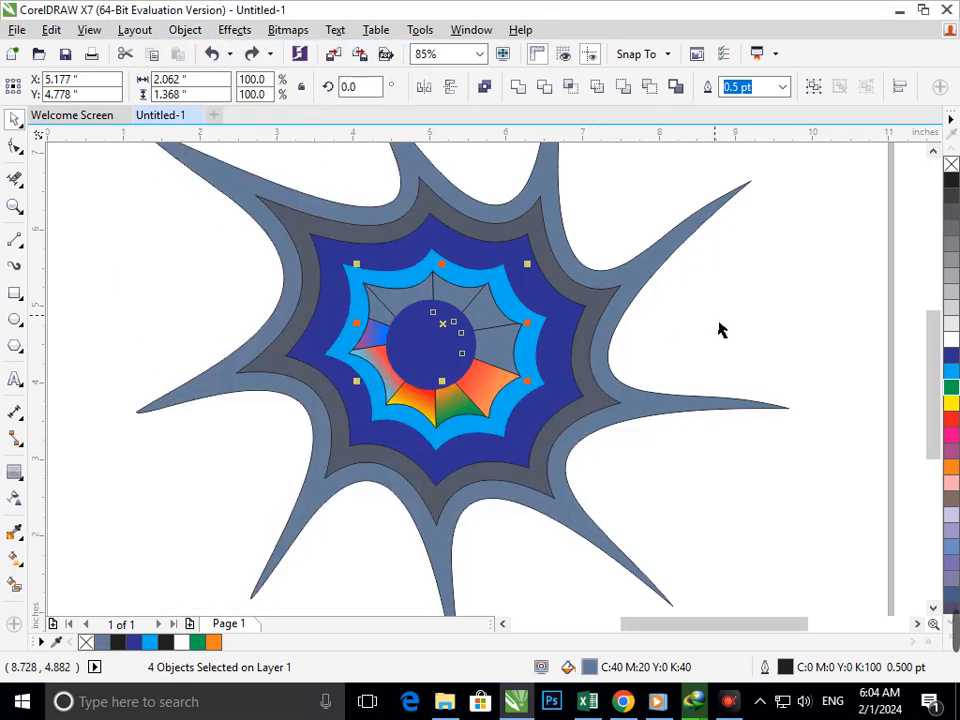
{"action": "left_click", "coordinate": [720, 328]}
- Copy only the fill of the orange-to-green bottom sector onto the three grey-blue sectors right of the upper vertical line
{"action": "left_click", "coordinate": [498, 383]}
{"action": "left_click", "coordinate": [448, 306], "text": "shift"}
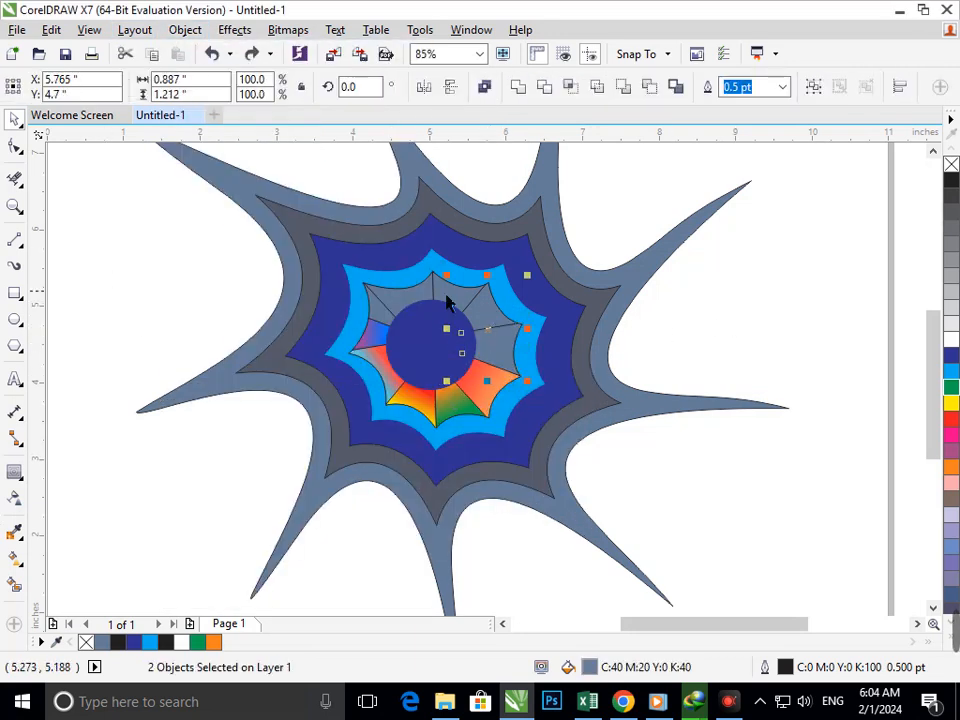
{"action": "left_click", "coordinate": [401, 304], "text": "shift"}
{"action": "left_click", "coordinate": [378, 315], "text": "shift"}
{"action": "left_click", "coordinate": [378, 315], "text": "shift"}
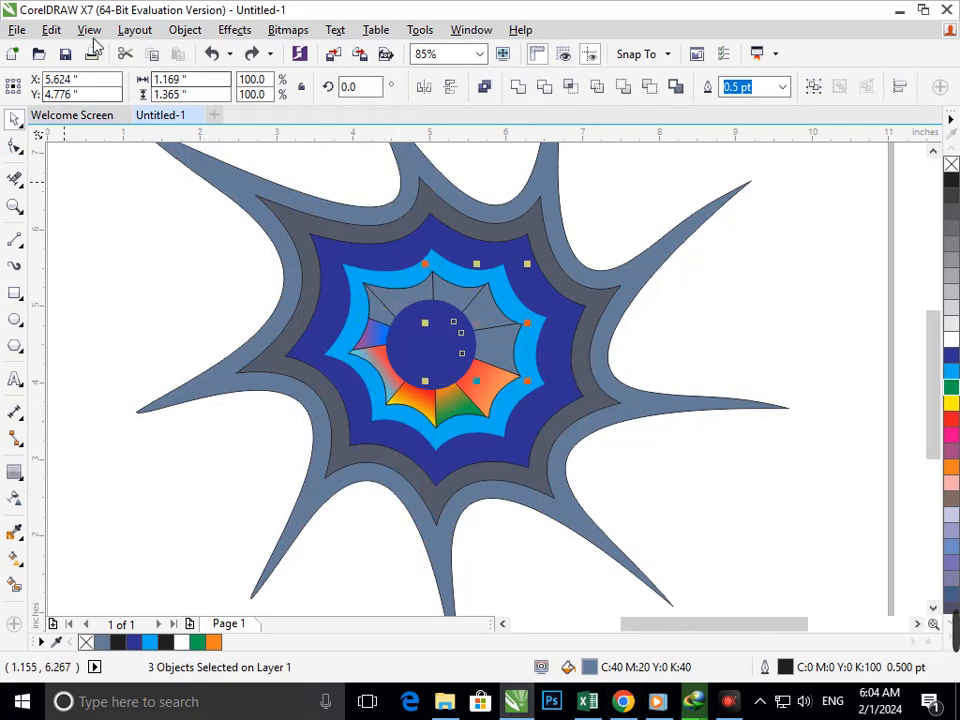
{"action": "left_click", "coordinate": [131, 30]}
{"action": "mouse_move", "coordinate": [188, 32]}
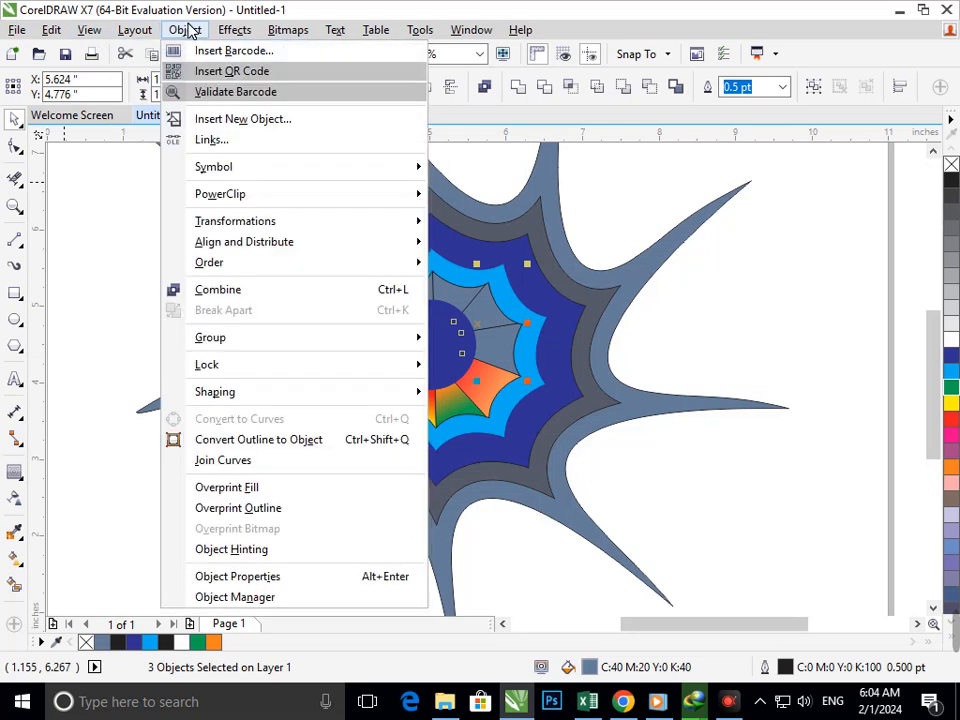
{"action": "mouse_move", "coordinate": [52, 33]}
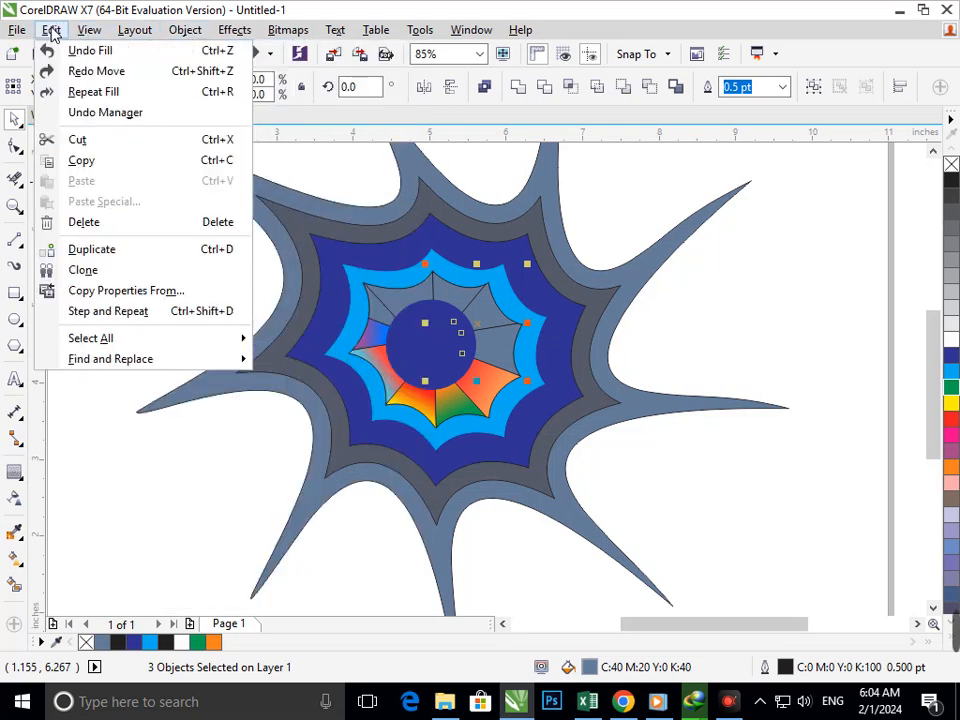
{"action": "left_click", "coordinate": [125, 291]}
{"action": "left_click", "coordinate": [333, 332]}
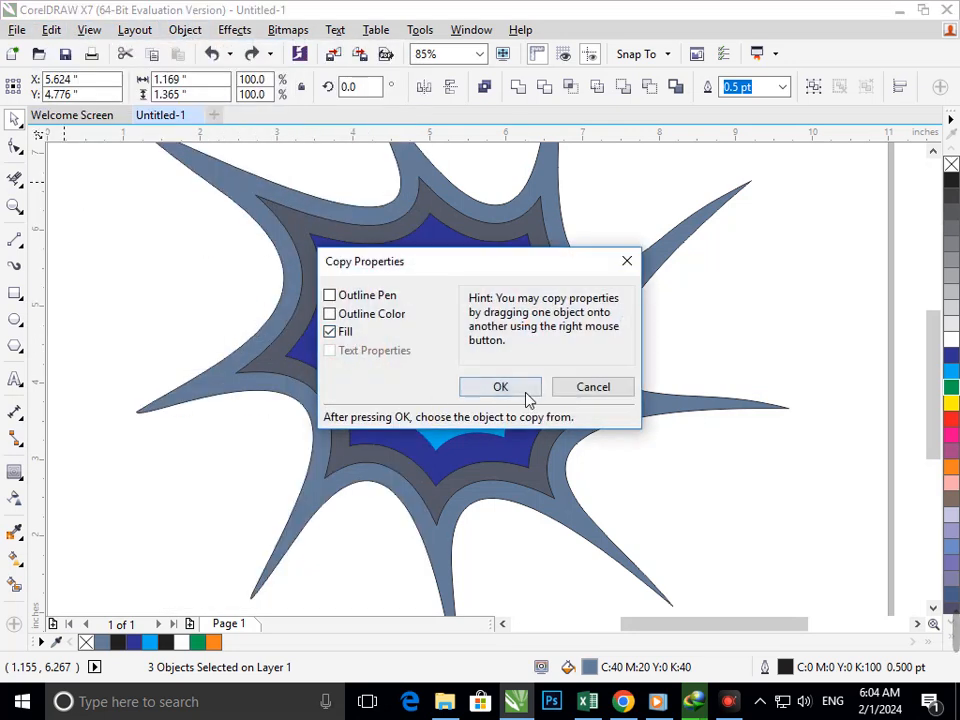
{"action": "left_click", "coordinate": [526, 394]}
{"action": "left_click", "coordinate": [468, 421]}
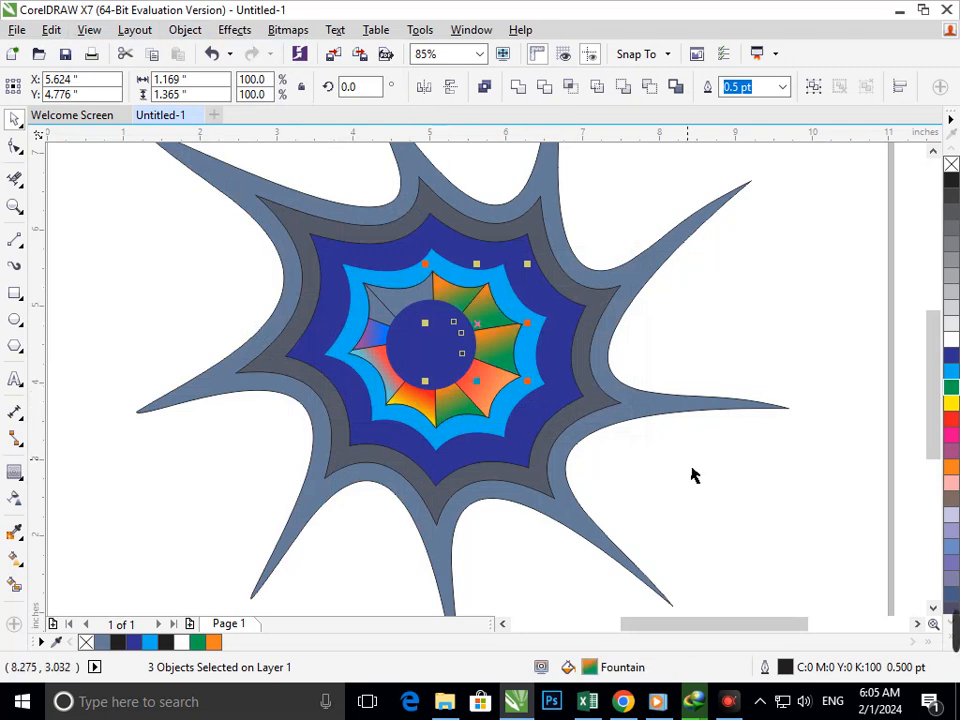
{"action": "left_click", "coordinate": [692, 475]}
- Copy the same orange-to-green fill onto the two remaining grey-blue sectors at the circle's upper left
{"action": "left_click", "coordinate": [400, 300]}
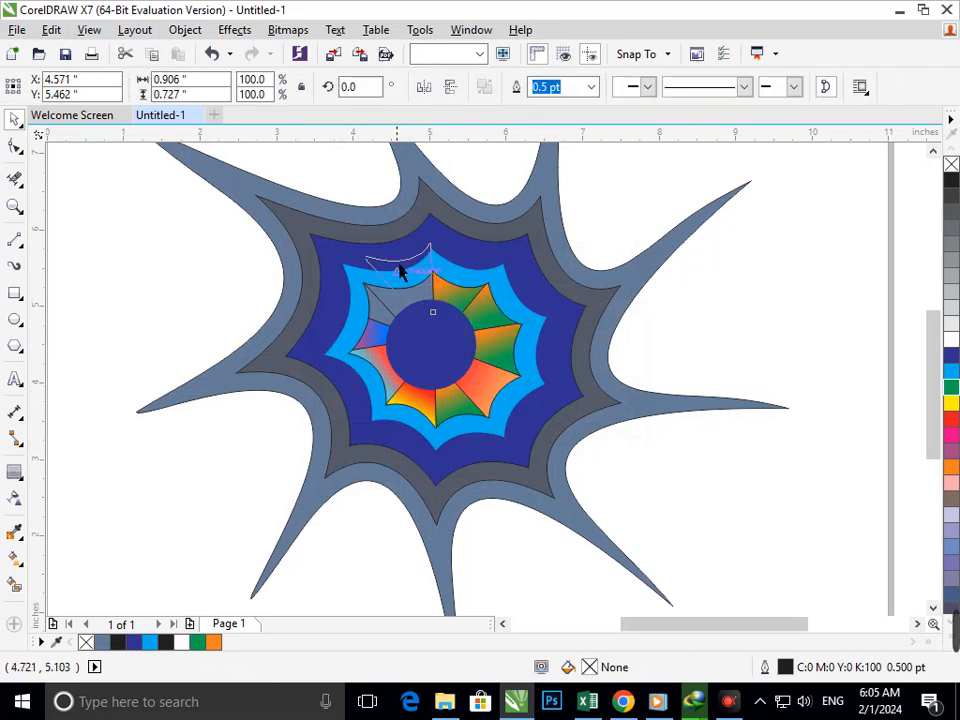
{"action": "left_click", "coordinate": [387, 332], "text": "shift"}
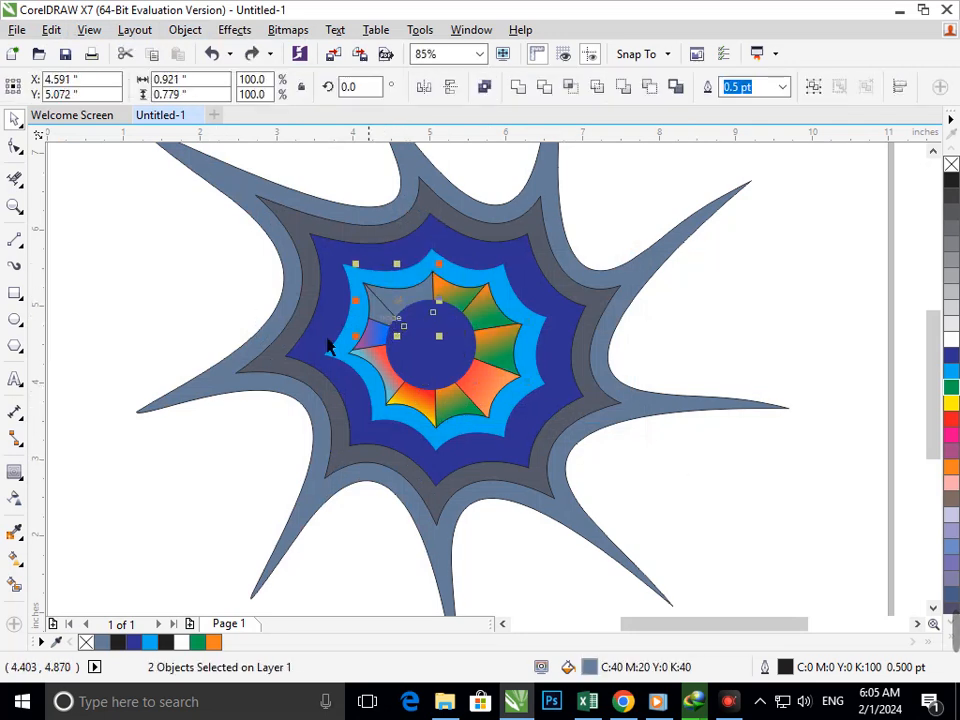
{"action": "left_click", "coordinate": [51, 29]}
{"action": "left_click", "coordinate": [140, 290]}
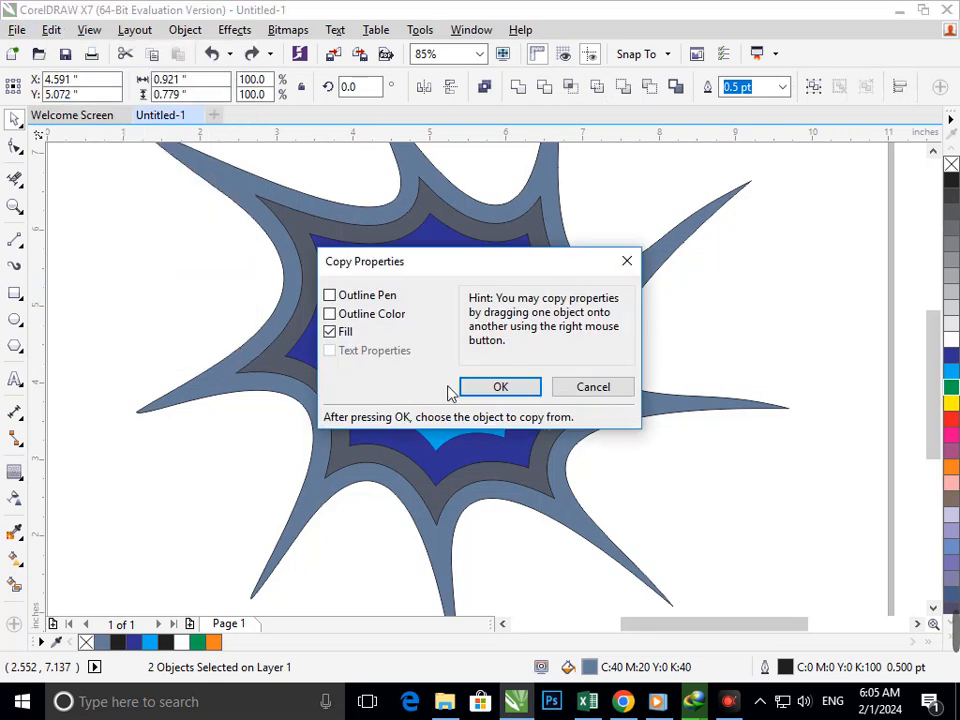
{"action": "left_click", "coordinate": [495, 387]}
{"action": "left_click", "coordinate": [450, 418]}
{"action": "left_click", "coordinate": [680, 504]}
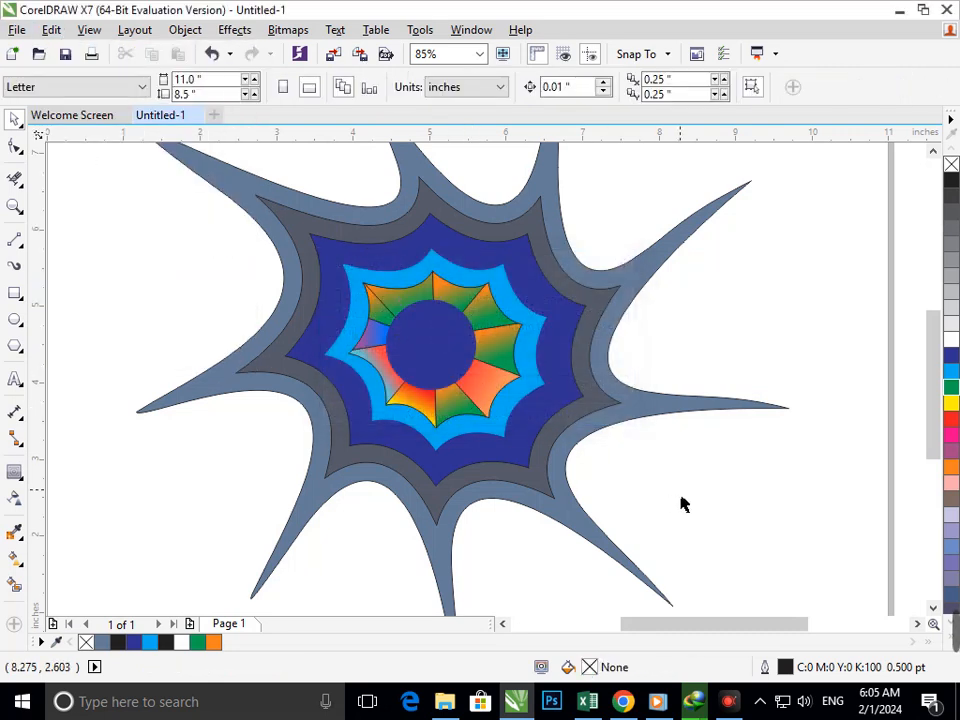
{"action": "scroll", "coordinate": [540, 405], "scroll_direction": "down", "scroll_amount": 2}
{"action": "scroll", "coordinate": [549, 414], "scroll_direction": "up", "scroll_amount": 4}
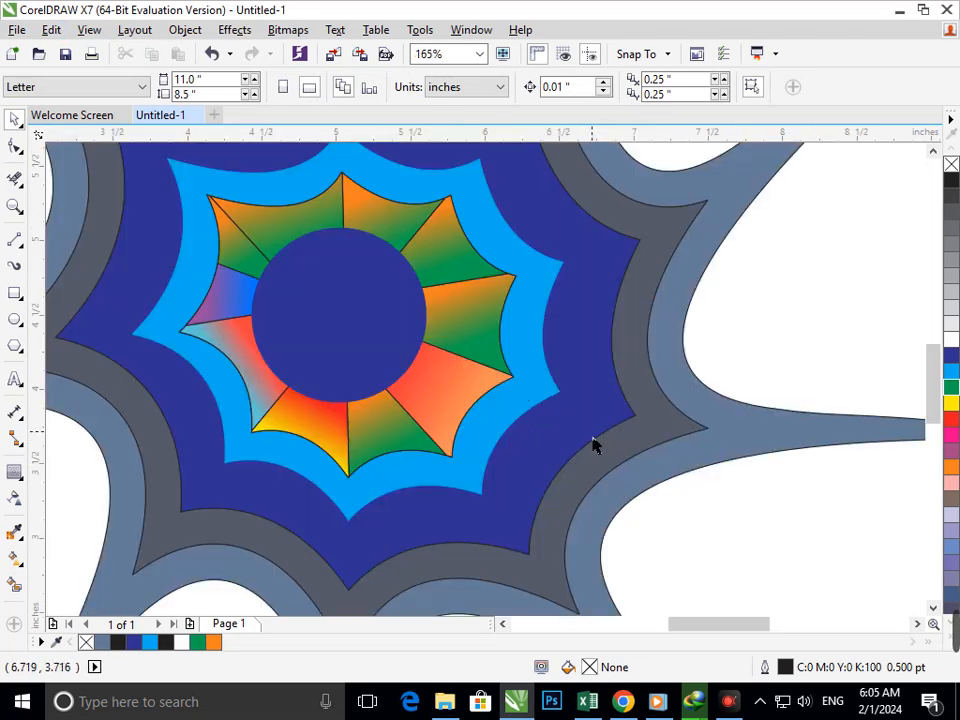
- Add a concentric smaller copy of the central circle, about 0.975 inches wide, and fill it white
{"action": "left_click", "coordinate": [284, 433]}
{"action": "left_click_drag", "start_coordinate": [254, 424], "coordinate": [268, 405]}
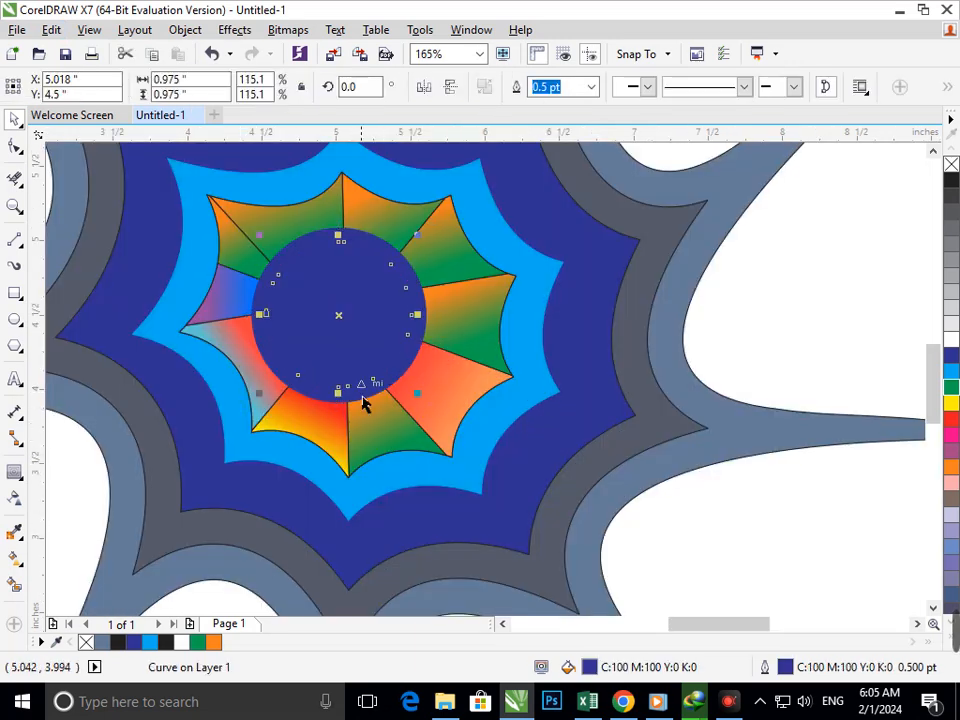
{"action": "left_click", "coordinate": [954, 343]}
{"action": "left_click", "coordinate": [899, 398]}
- Fill the dark grey star shape just inside the outer spiked star with green
{"action": "scroll", "coordinate": [433, 387], "scroll_direction": "down", "scroll_amount": 4}
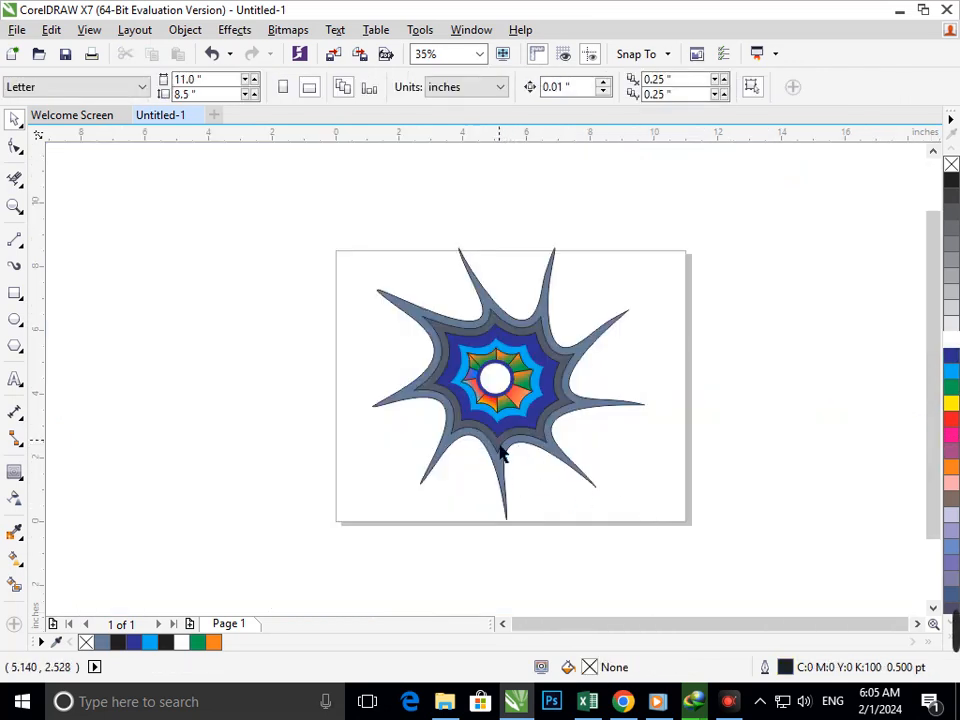
{"action": "scroll", "coordinate": [519, 450], "scroll_direction": "up", "scroll_amount": 4}
{"action": "left_click", "coordinate": [420, 416]}
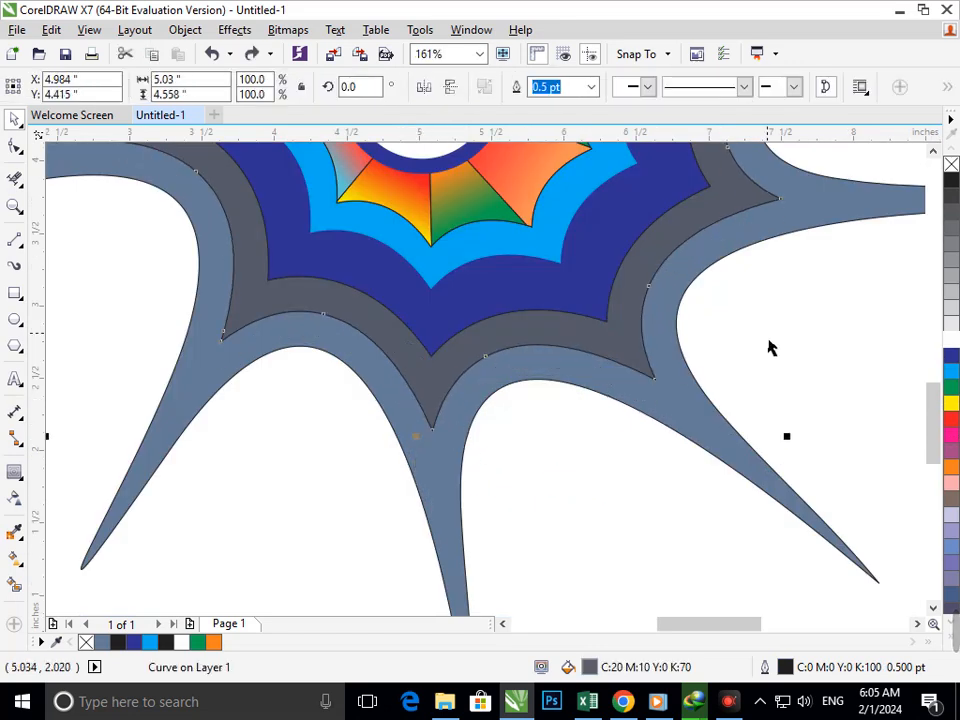
{"action": "left_click", "coordinate": [951, 388]}
{"action": "left_click", "coordinate": [711, 471]}
- Fill the dark blue star shape inside the green one with white
{"action": "scroll", "coordinate": [483, 400], "scroll_direction": "down", "scroll_amount": 4}
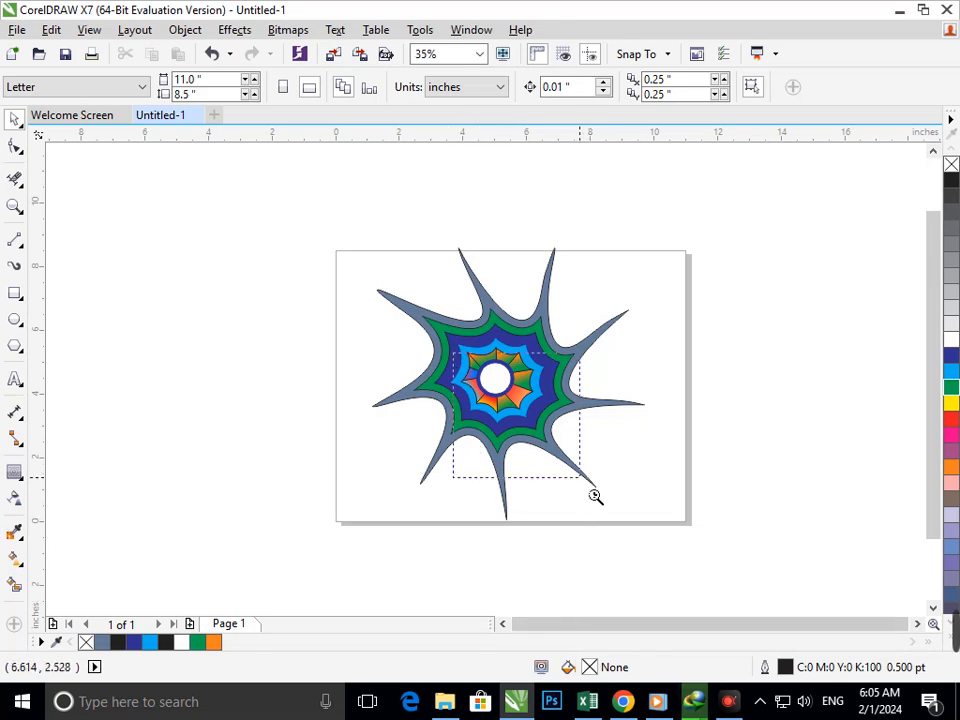
{"action": "left_click_drag", "start_coordinate": [595, 496], "coordinate": [595, 496]}
{"action": "key", "text": "space"}
{"action": "left_click", "coordinate": [521, 403]}
{"action": "left_click", "coordinate": [951, 340]}
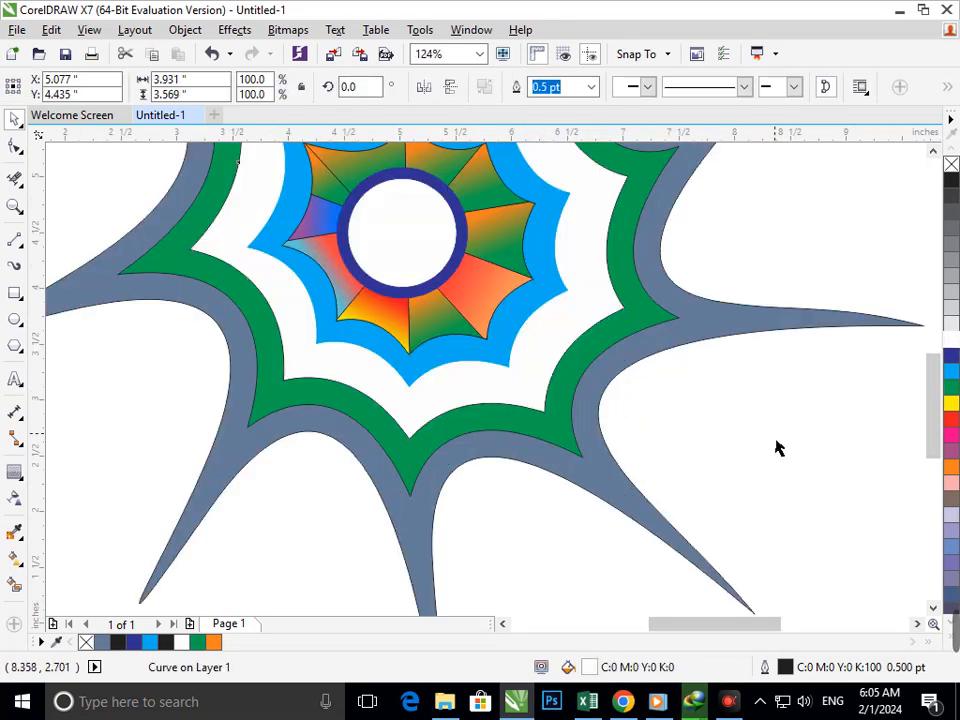
{"action": "left_click", "coordinate": [776, 446]}
- Undo the accidental shift and enlarge the cyan star shape about its centre to about 3.25 inches wide
{"action": "key", "text": "F3"}
{"action": "key", "text": "F3"}
{"action": "key", "text": "F2"}
{"action": "left_click_drag", "start_coordinate": [403, 311], "coordinate": [667, 472]}
{"action": "left_click_drag", "start_coordinate": [196, 228], "coordinate": [478, 440]}
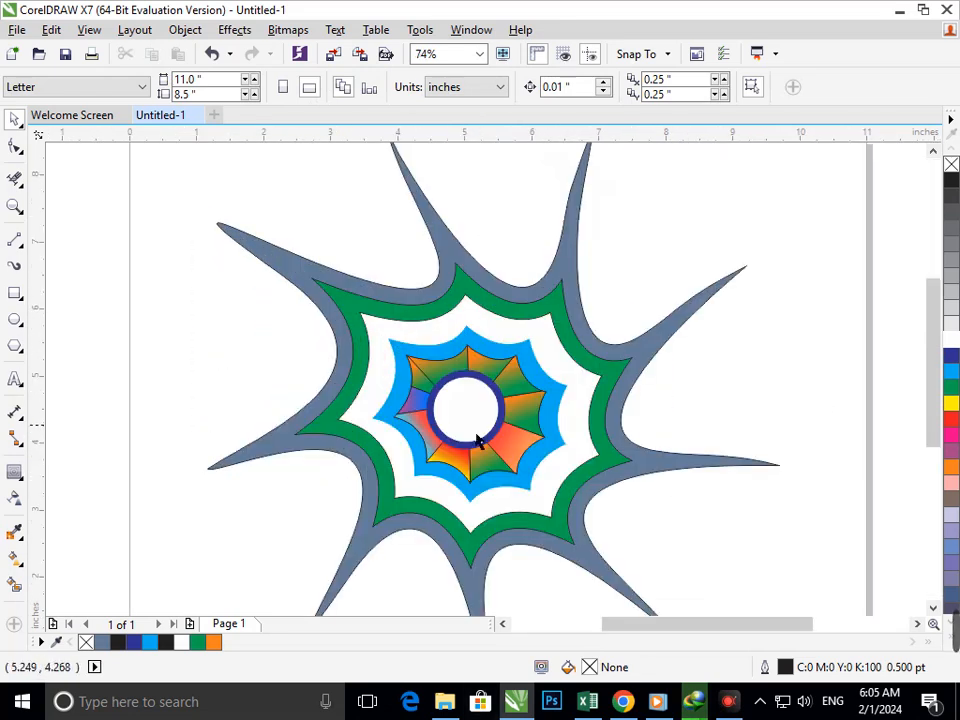
{"action": "left_click_drag", "start_coordinate": [474, 494], "coordinate": [457, 498]}
{"action": "key", "text": "ctrl+z"}
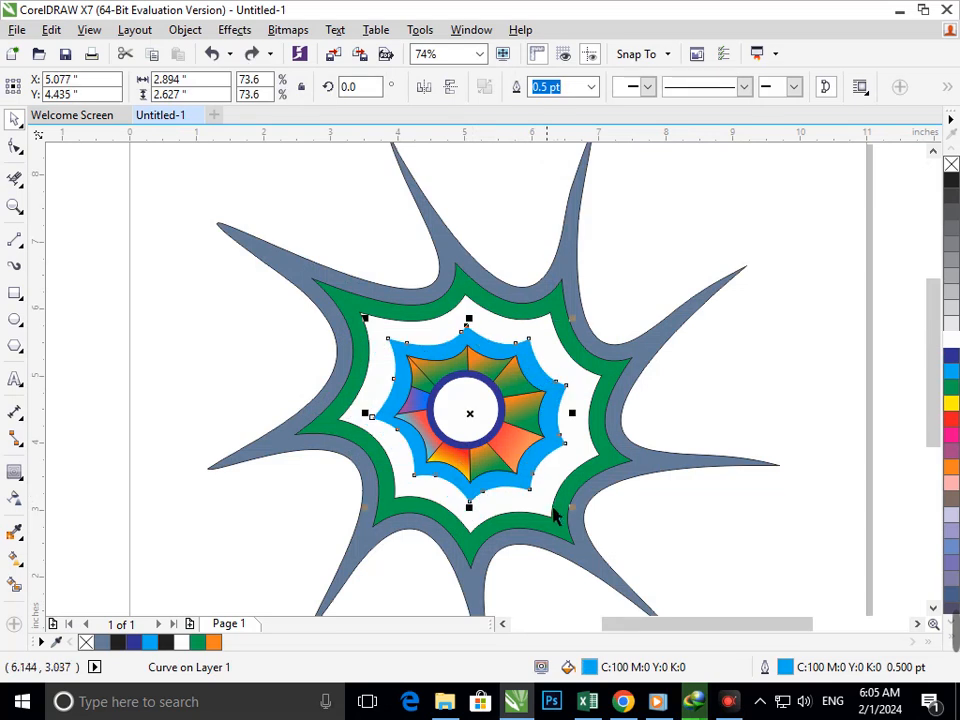
{"action": "mouse_move", "coordinate": [573, 521]}
{"action": "left_mouse_down"}
{"action": "mouse_move", "coordinate": [594, 542]}
{"action": "mouse_move", "coordinate": [585, 534]}
{"action": "left_mouse_up"}
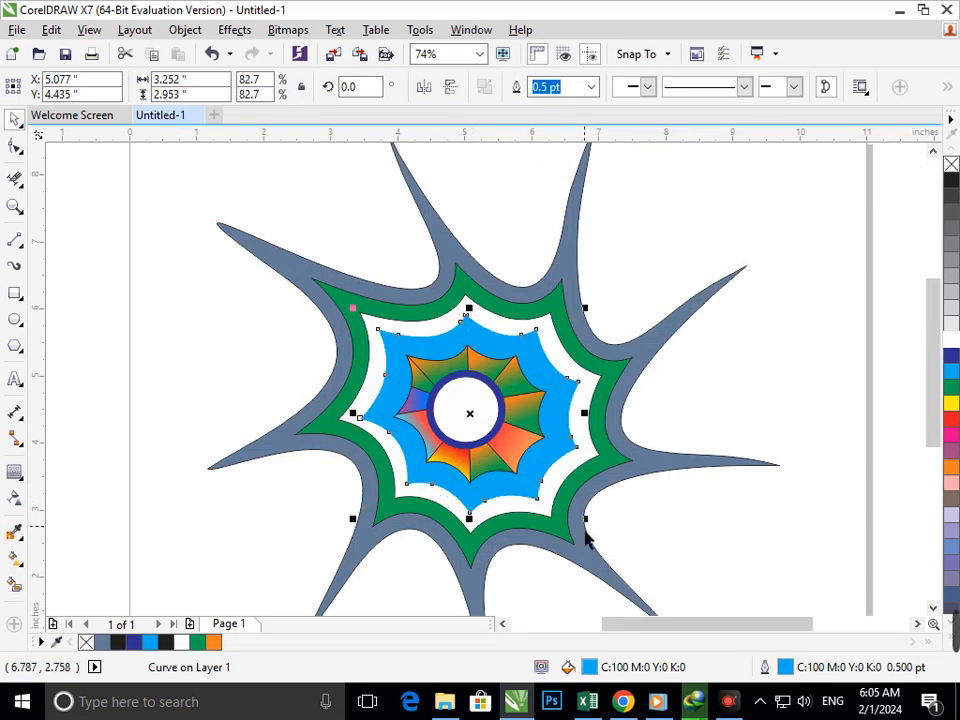
{"action": "key", "text": "Escape"}
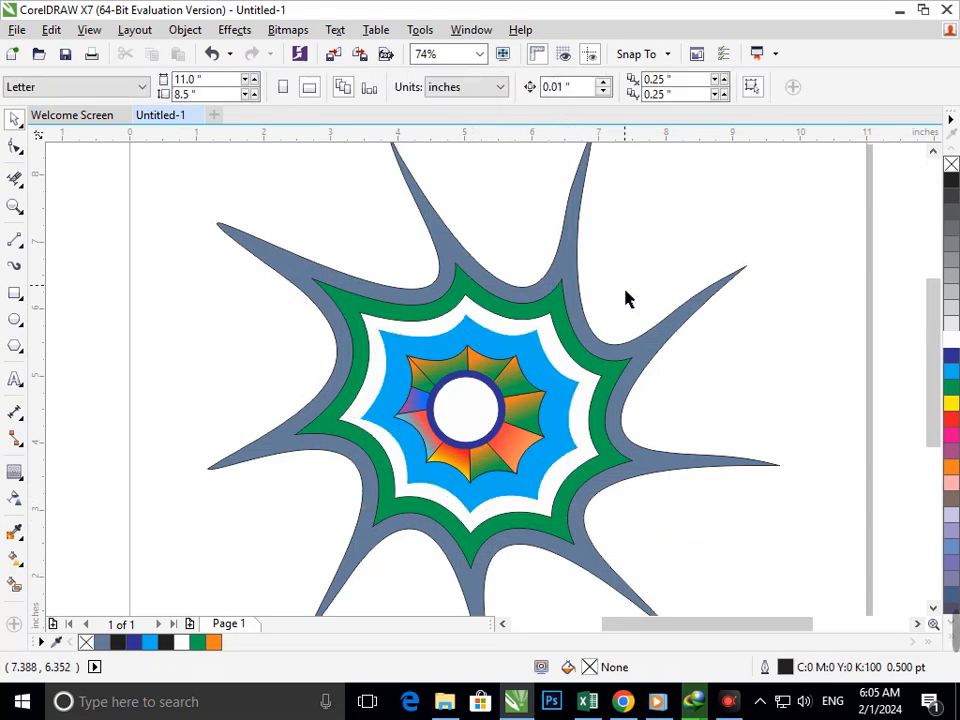
- Enlarge the gradient sectors and central circles together about their centre to about 2.93 by 2.66 inches
{"action": "left_click_drag", "start_coordinate": [388, 495], "coordinate": [389, 497]}
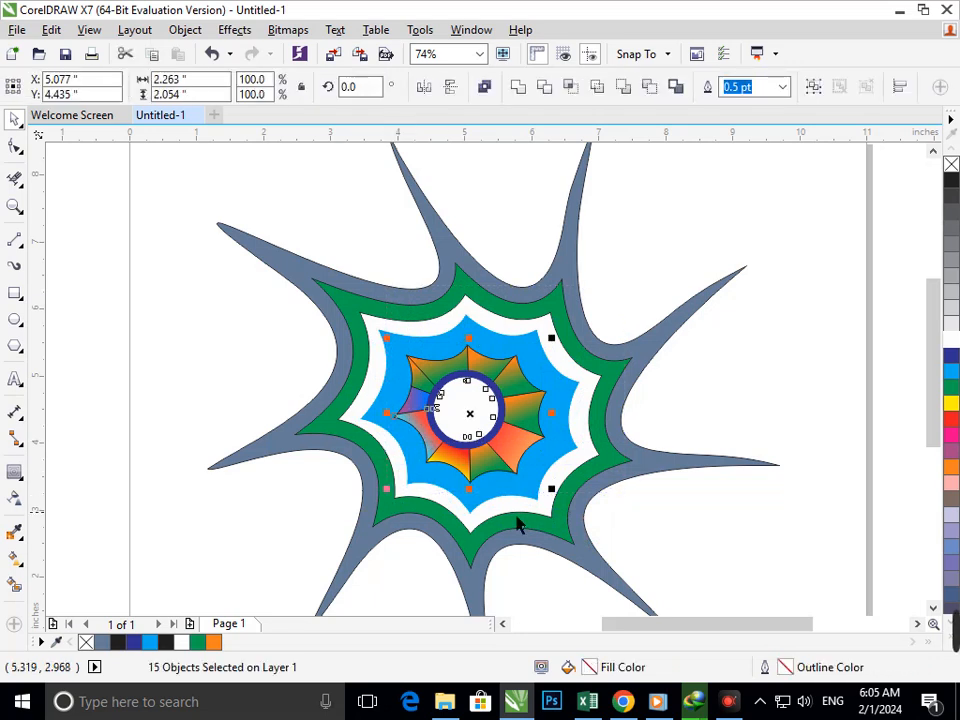
{"action": "left_click_drag", "start_coordinate": [561, 509], "coordinate": [574, 536]}
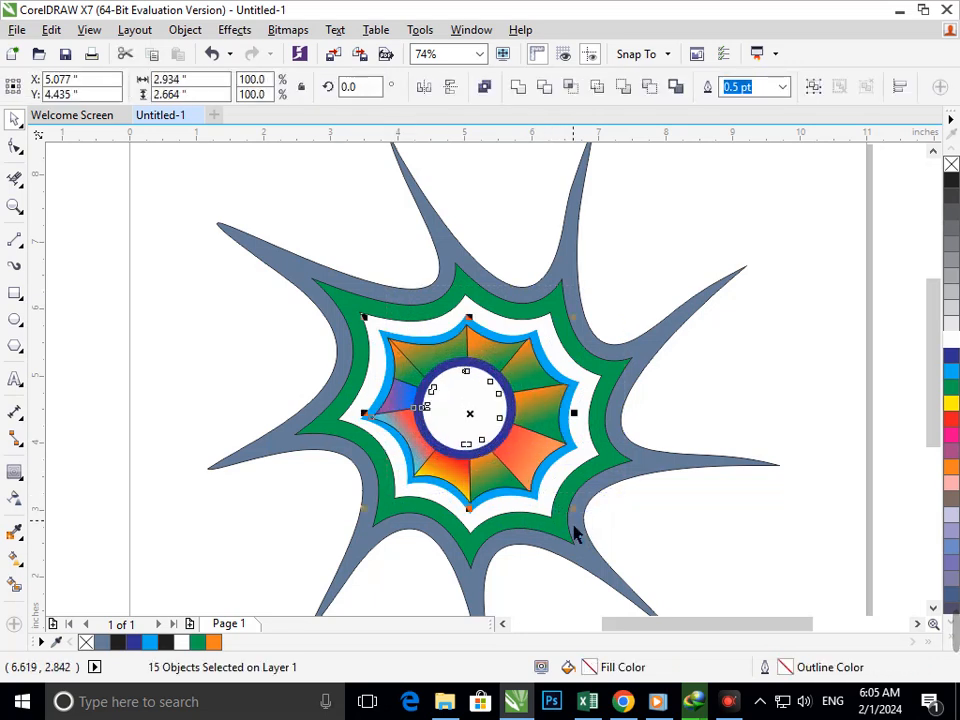
{"action": "left_click", "coordinate": [675, 508]}
- Fill the outer spiked star with red, keeping it in its original position
{"action": "key", "text": "F3"}
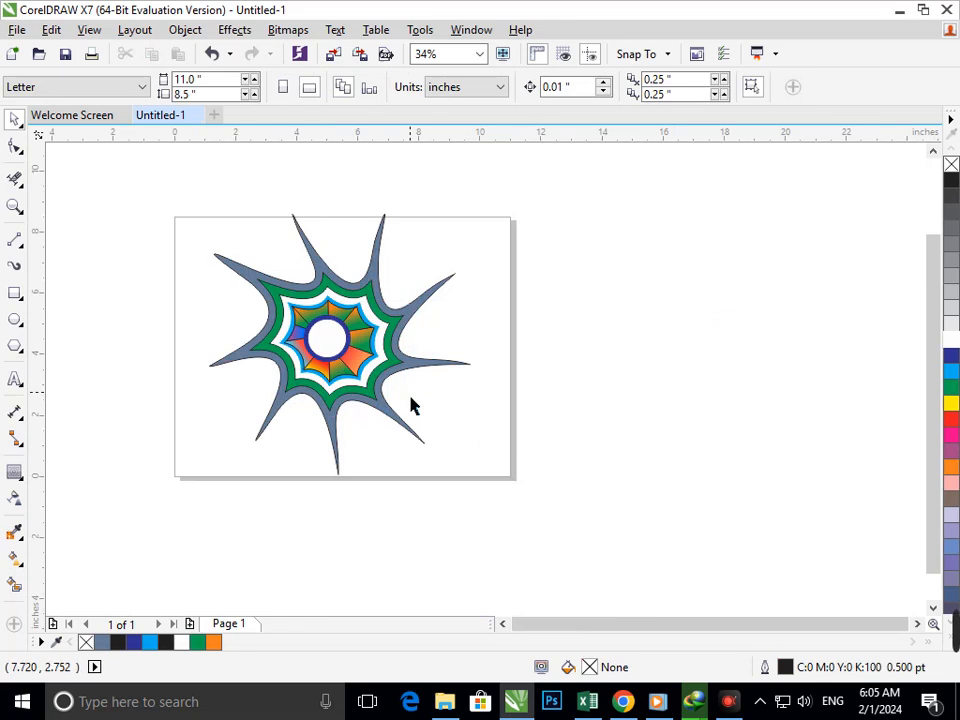
{"action": "left_click", "coordinate": [395, 427]}
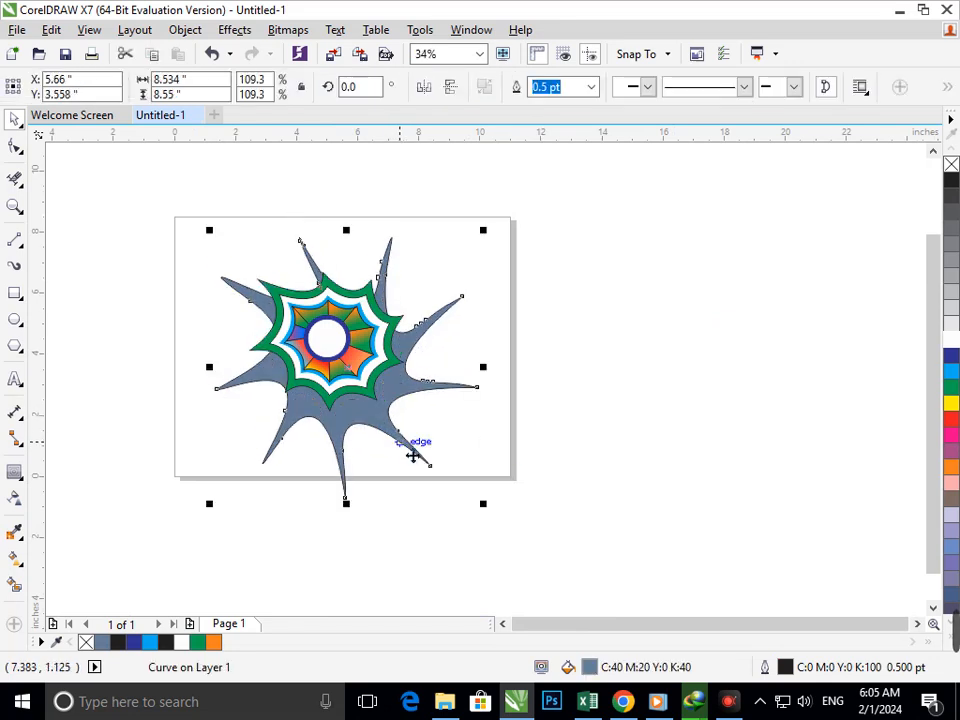
{"action": "left_click", "coordinate": [950, 422]}
{"action": "left_click", "coordinate": [551, 469]}
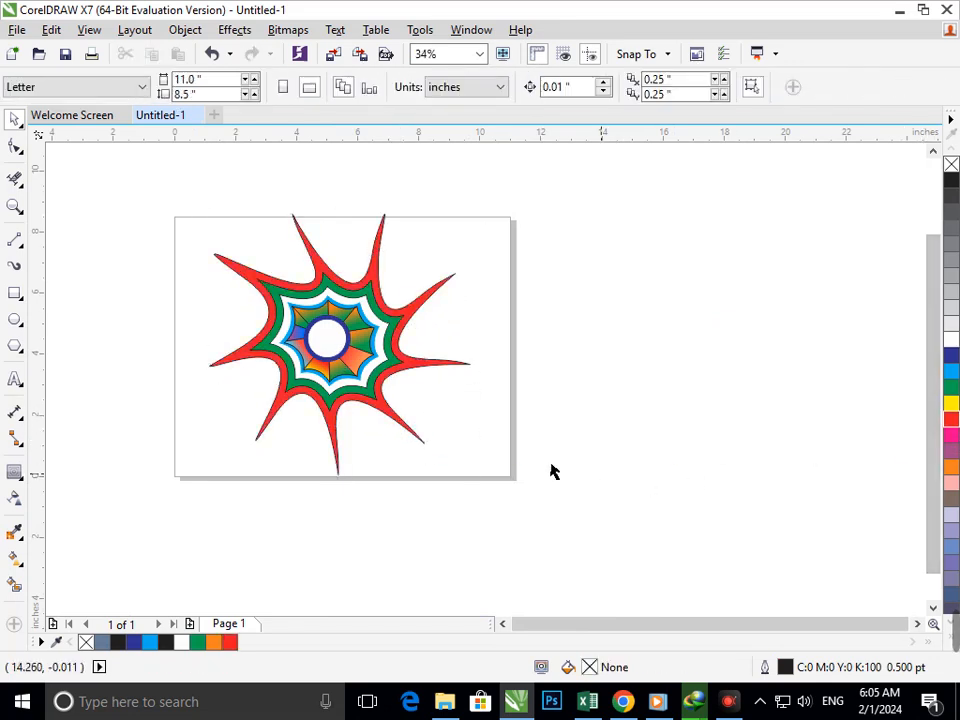
- Recolour the outer spiked star, trying cyan and settling on dark blue
{"action": "left_click", "coordinate": [395, 427]}
{"action": "left_click", "coordinate": [951, 371]}
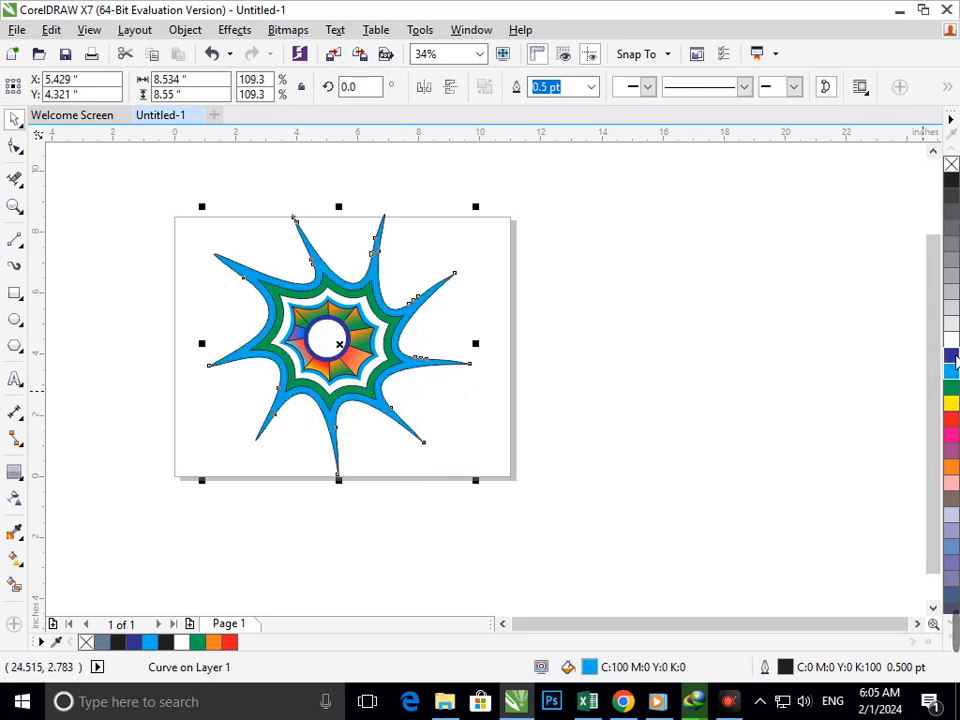
{"action": "left_click", "coordinate": [951, 356]}
{"action": "left_click", "coordinate": [681, 480]}
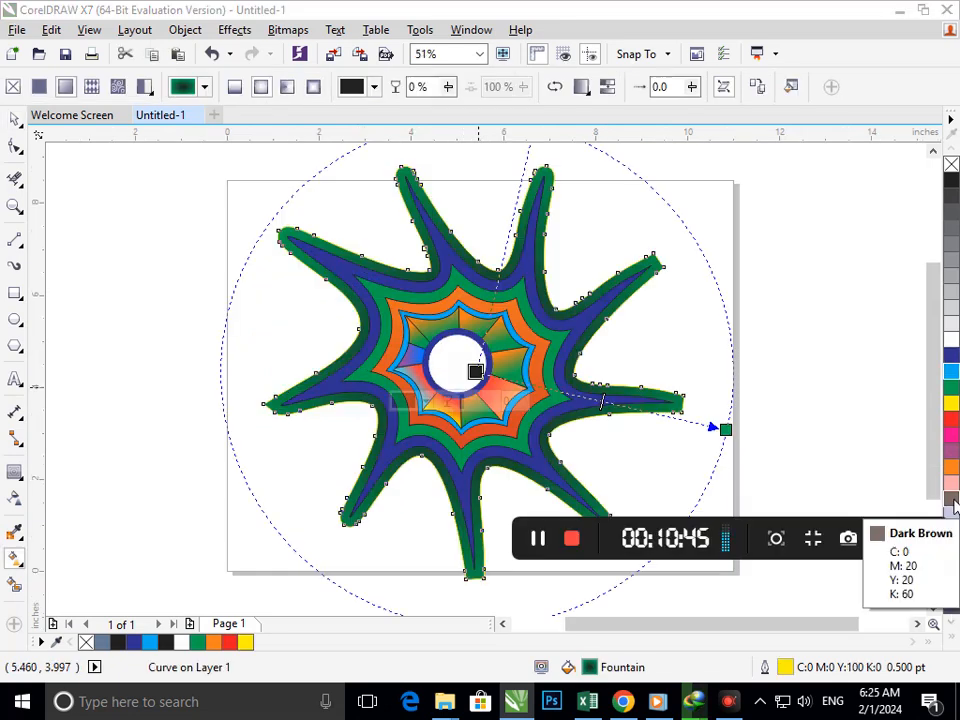
- Set the centre colour of the outer border's circular gradient to yellow and extend its end beyond the page edge
{"action": "left_click", "coordinate": [951, 405]}
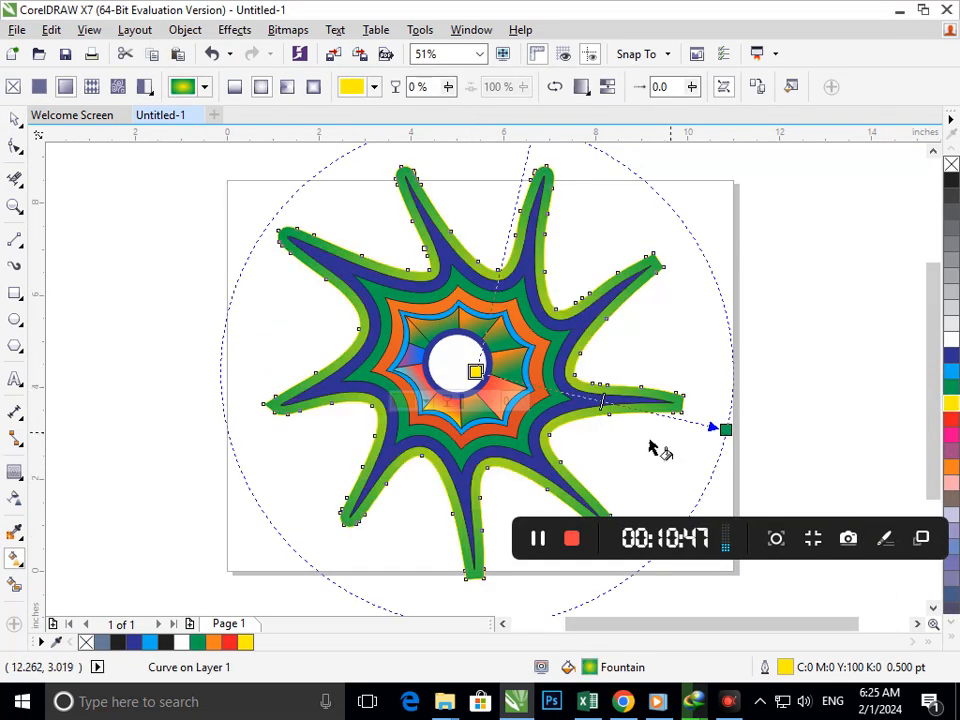
{"action": "left_click_drag", "start_coordinate": [737, 444], "coordinate": [769, 446]}
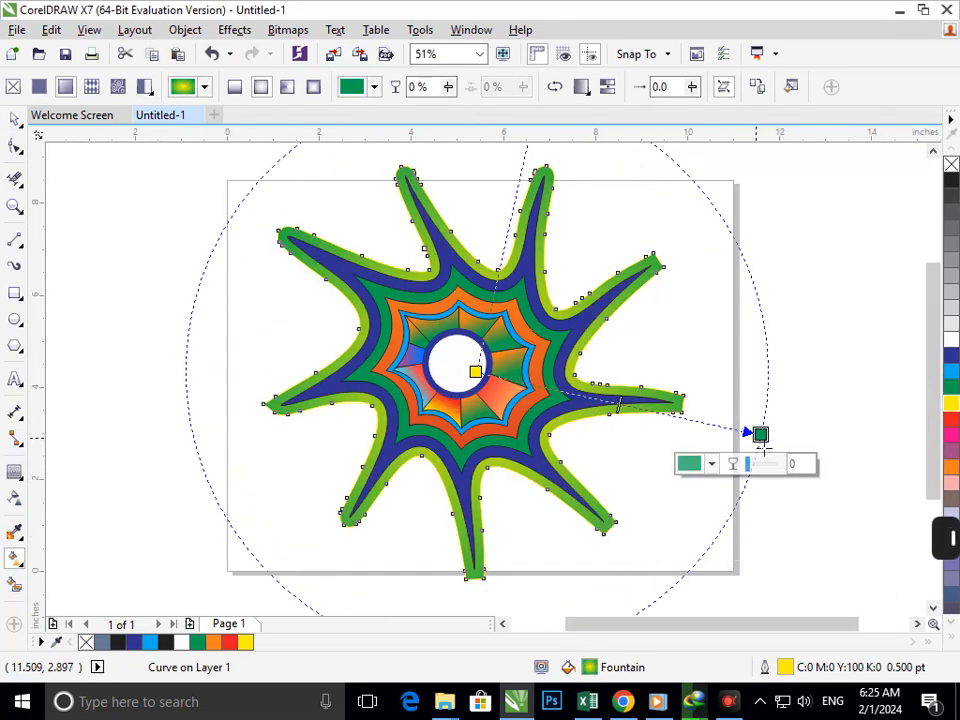
{"action": "left_click", "coordinate": [475, 371]}
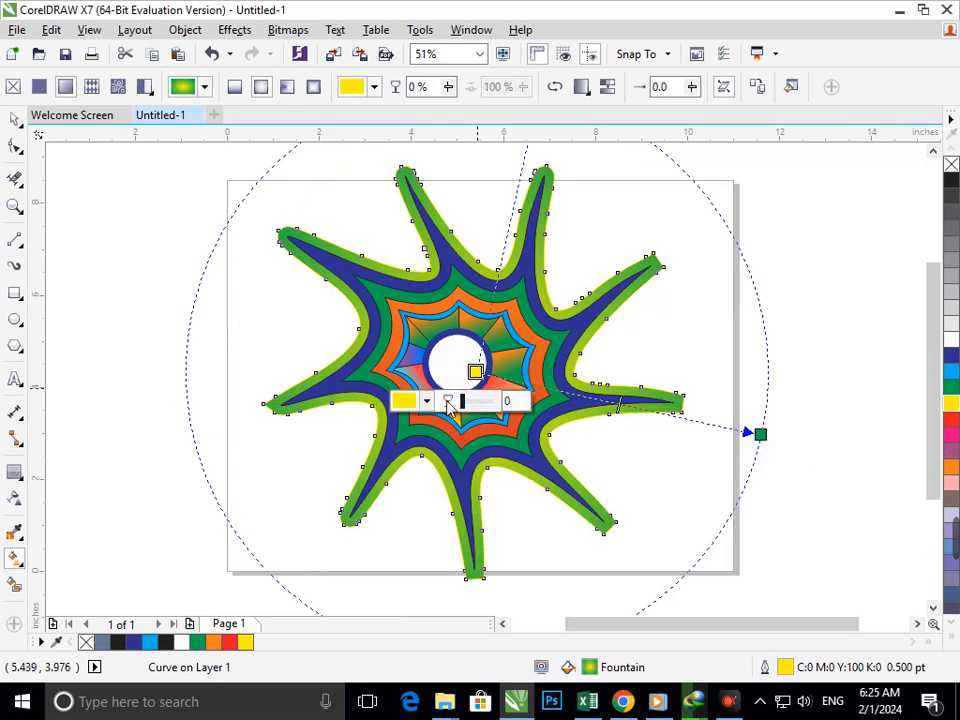
- Try yellow and blue as the border gradient's outer colour and pull its end back to the page edge
{"action": "left_click", "coordinate": [759, 434]}
{"action": "left_click", "coordinate": [690, 402]}
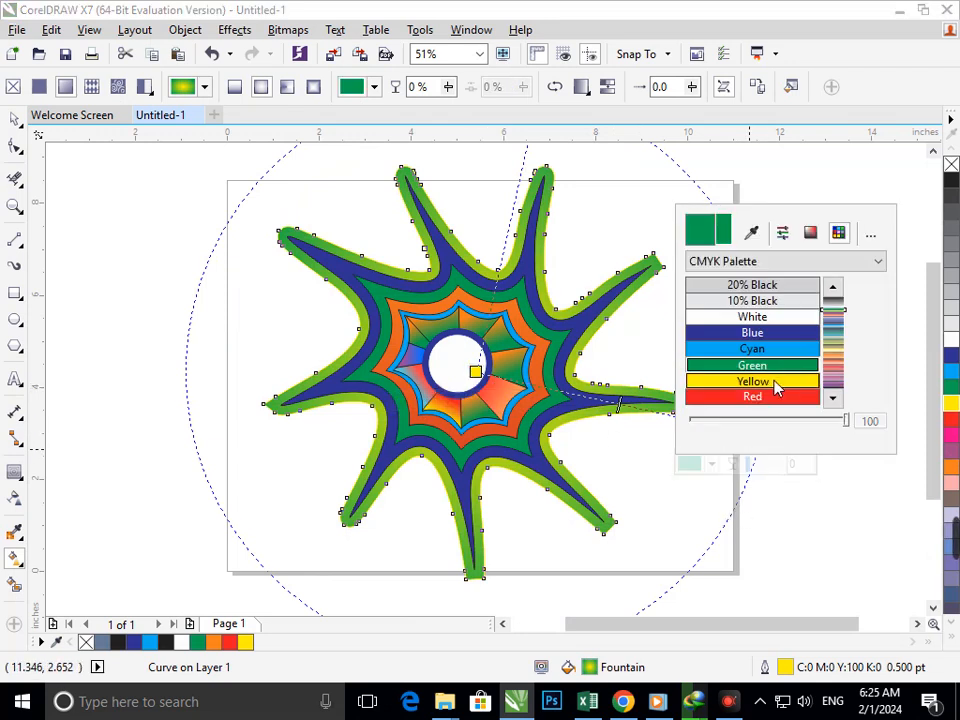
{"action": "left_click", "coordinate": [765, 381]}
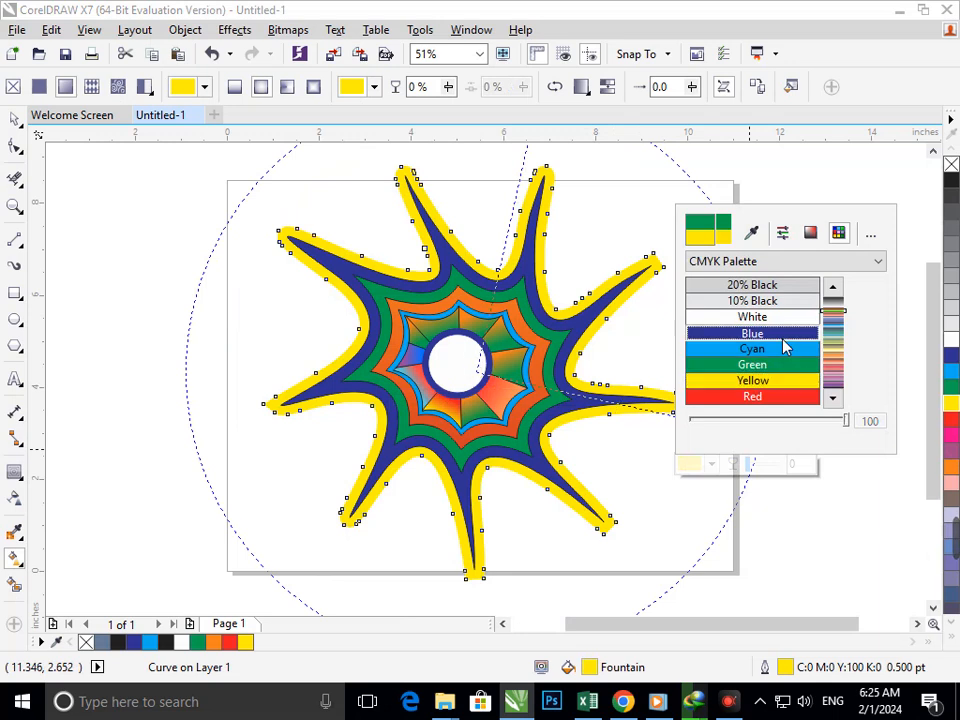
{"action": "left_click", "coordinate": [775, 336]}
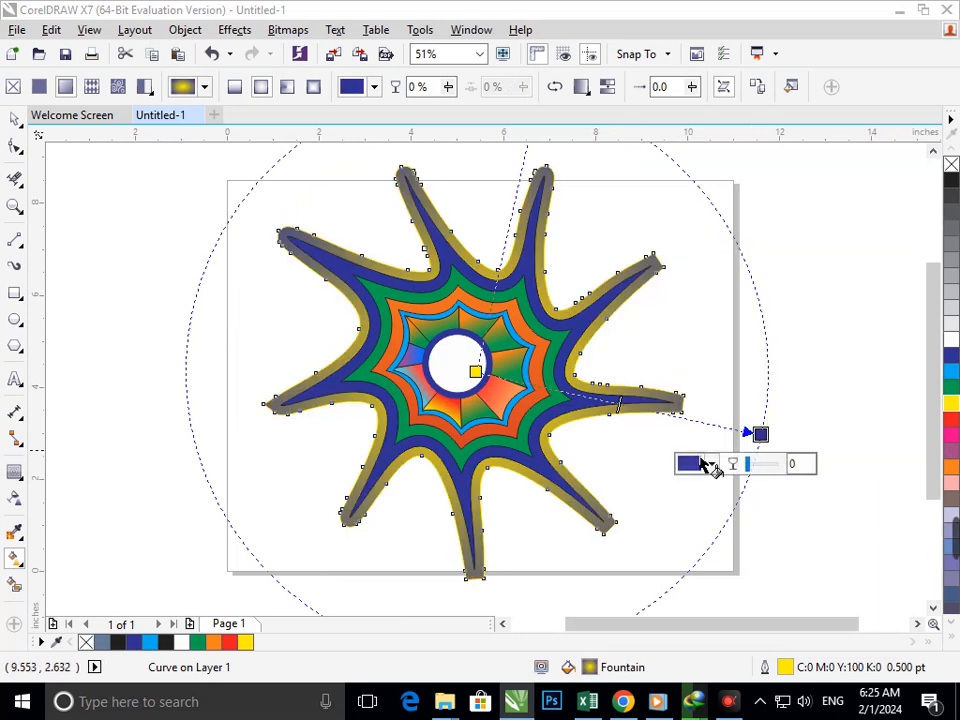
{"action": "left_click_drag", "start_coordinate": [771, 443], "coordinate": [744, 411]}
- Set the border gradient's outer colour to Red from the CMYK palette
{"action": "left_click", "coordinate": [676, 437]}
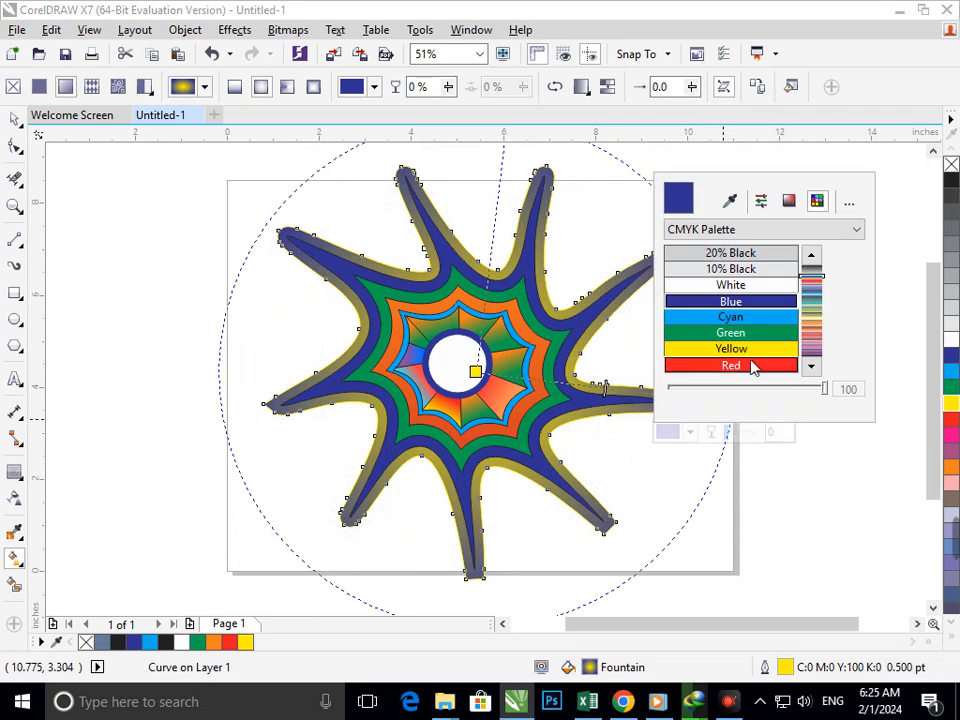
{"action": "left_click", "coordinate": [757, 367]}
{"action": "left_click", "coordinate": [679, 441]}
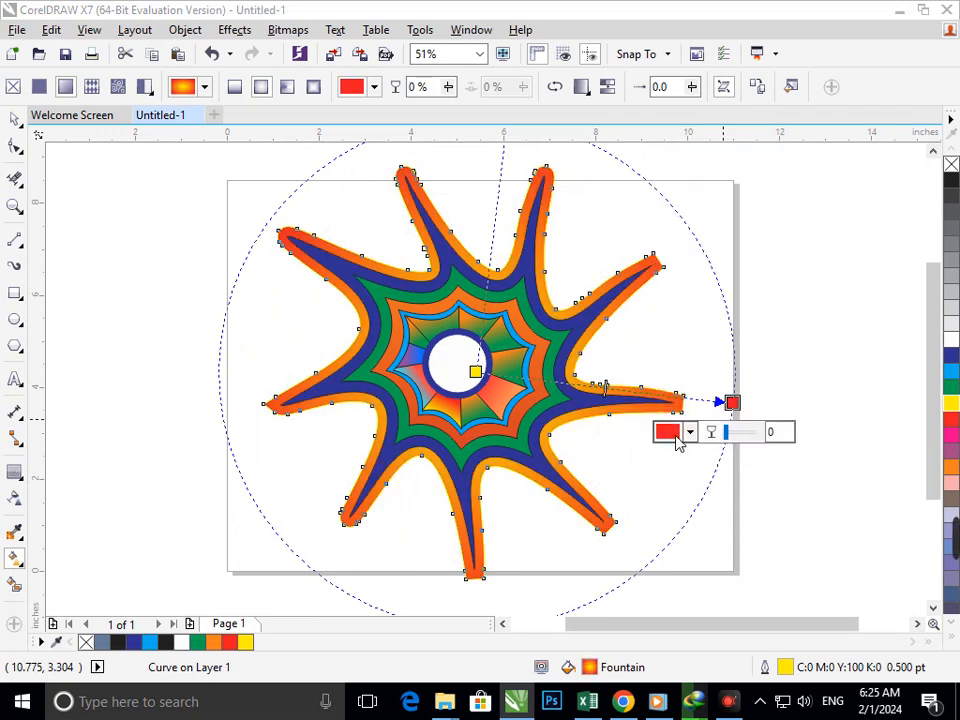
- Change the border gradient's outer colour to Dark Brown from the CMYK palette
{"action": "left_click", "coordinate": [669, 437]}
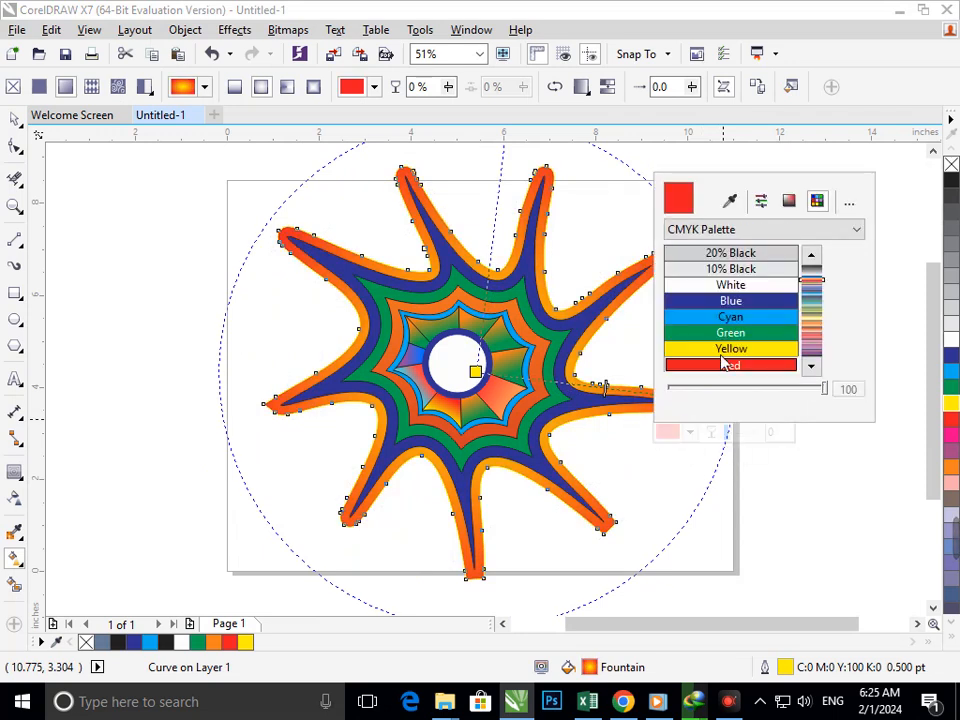
{"action": "left_click", "coordinate": [811, 368]}
{"action": "left_click", "coordinate": [811, 368]}
{"action": "left_click", "coordinate": [811, 368]}
{"action": "left_click", "coordinate": [811, 368]}
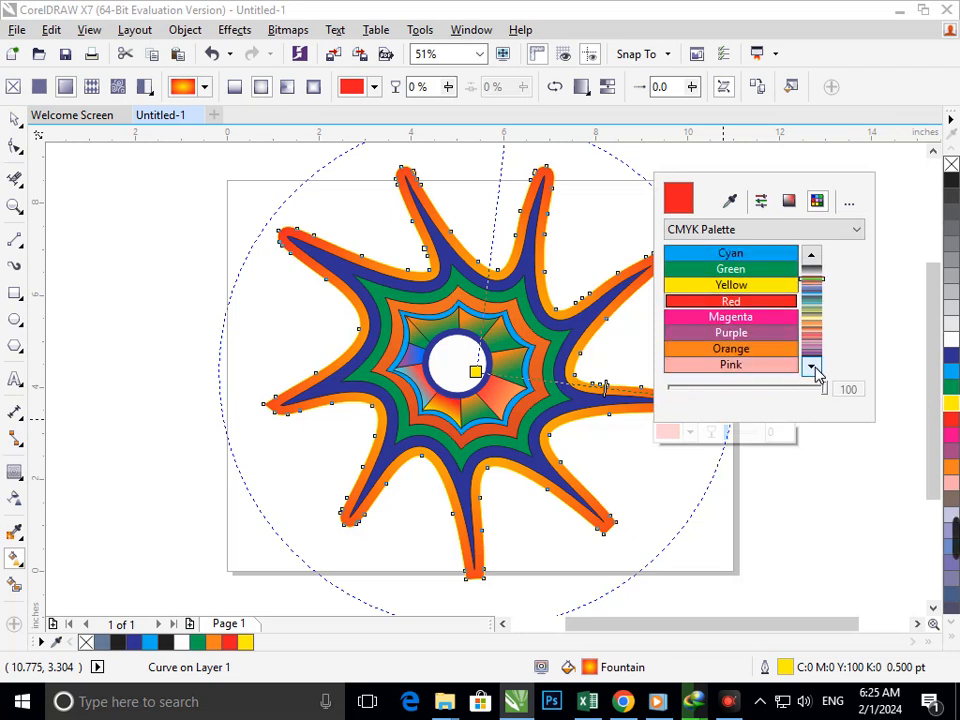
{"action": "left_click", "coordinate": [811, 368]}
{"action": "left_click", "coordinate": [811, 368]}
{"action": "left_click", "coordinate": [811, 368]}
{"action": "left_click", "coordinate": [740, 332]}
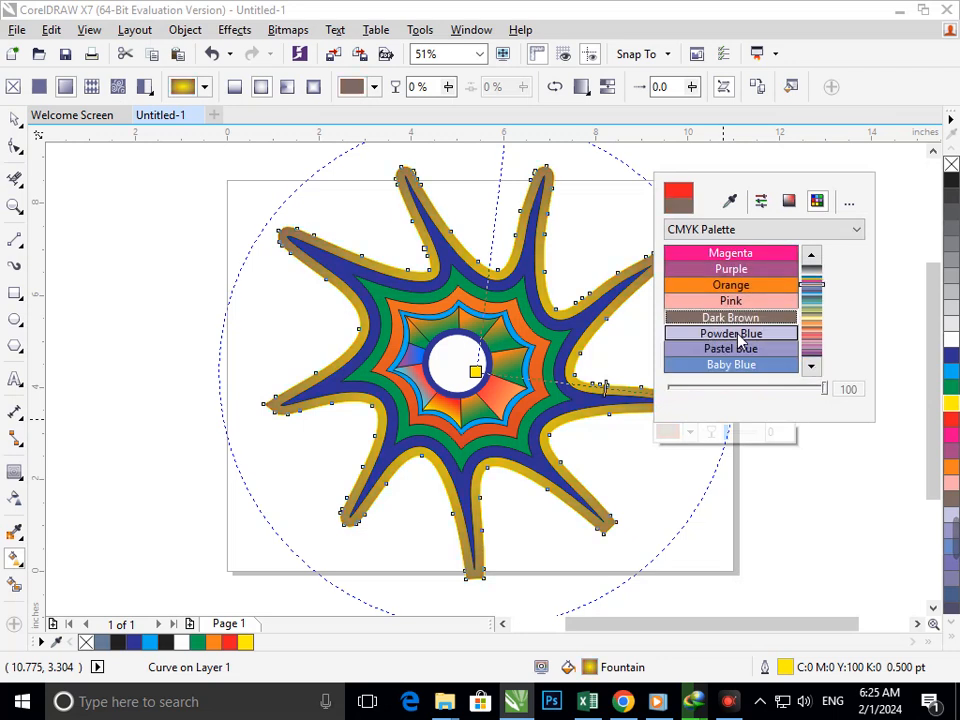
- Shorten the border's circular gradient so its end lies just beyond the tip of the right-hand spike
{"action": "left_click_drag", "start_coordinate": [733, 403], "coordinate": [684, 400]}
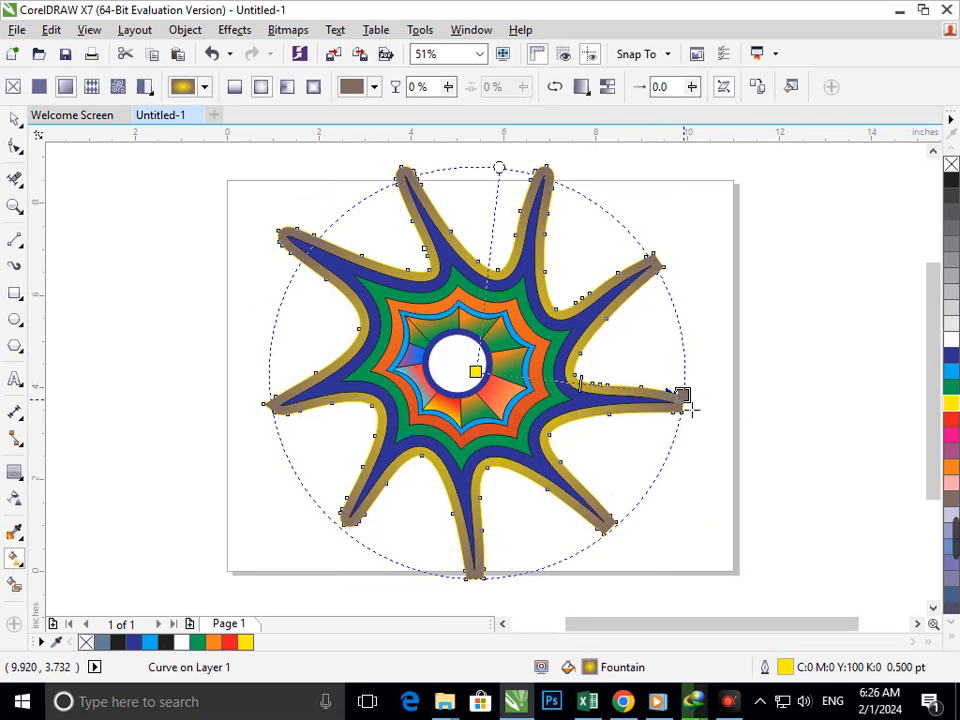
{"action": "left_click_drag", "start_coordinate": [682, 396], "coordinate": [714, 418]}
{"action": "left_click", "coordinate": [714, 418]}
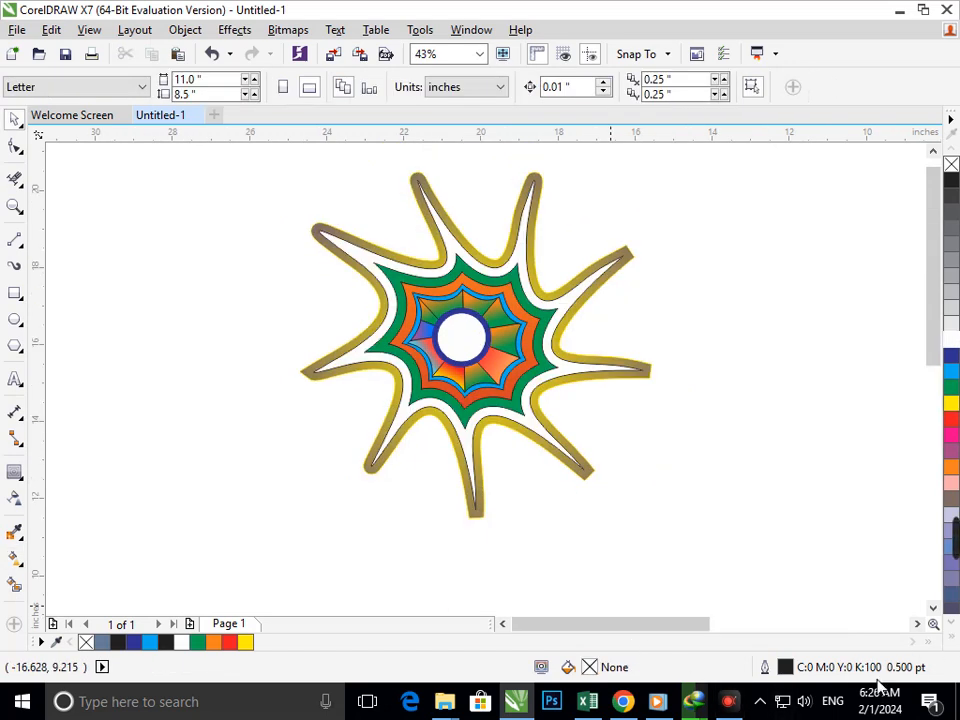
{"action": "left_click", "coordinate": [728, 701]}
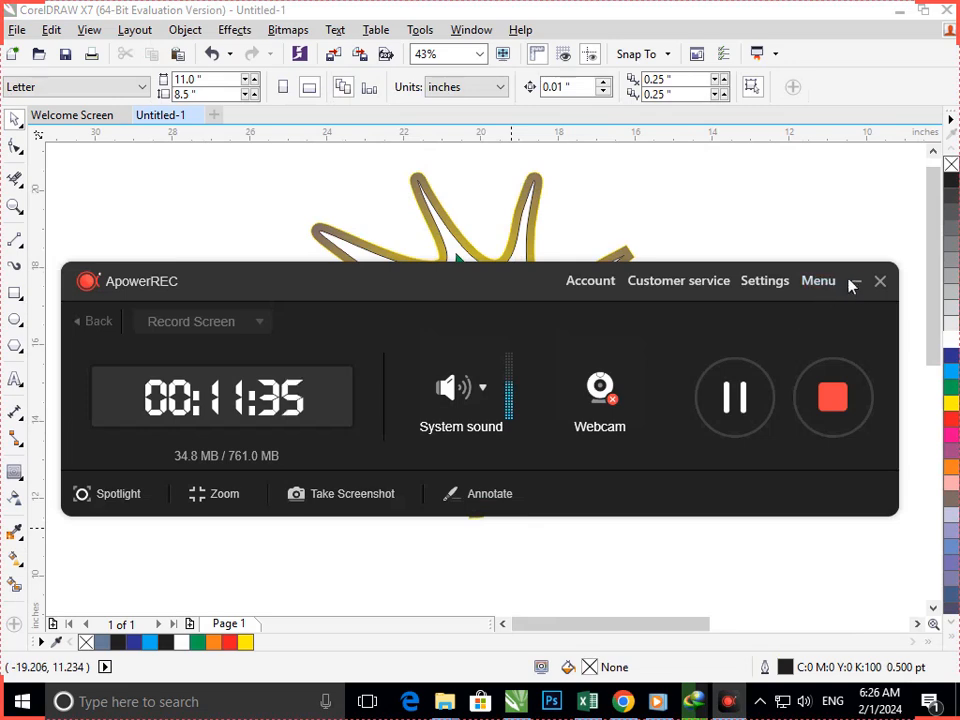